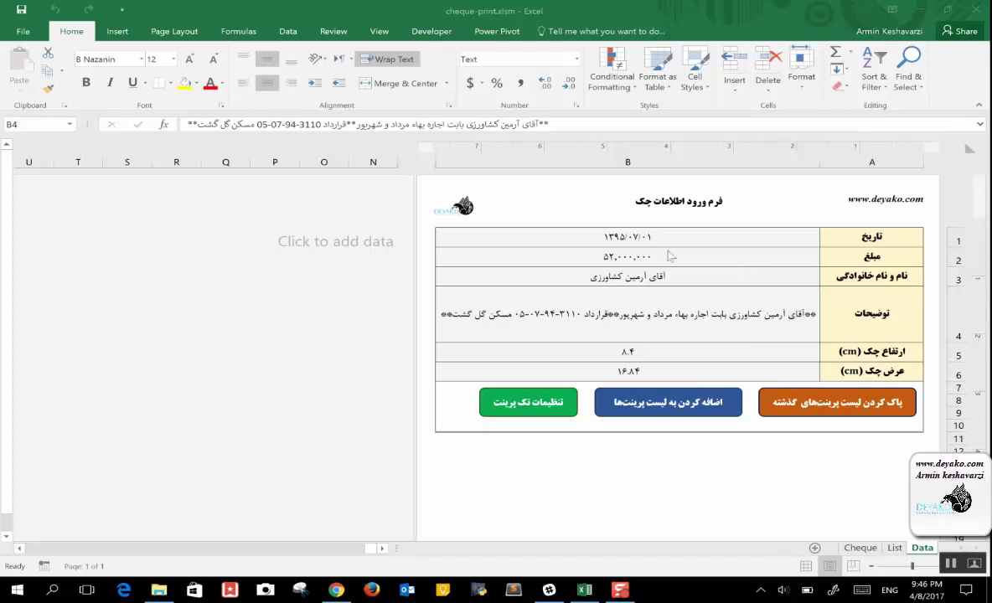
Pass through the List sheet to the Cheque sheet and scroll across the whole printed cheque.
click(902, 558)
click(896, 549)
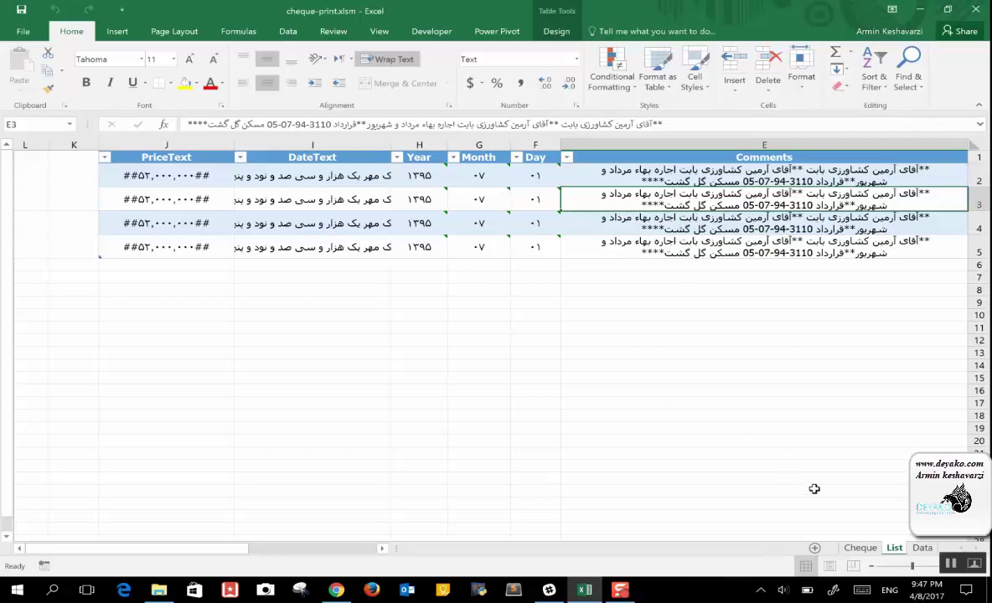
click(861, 547)
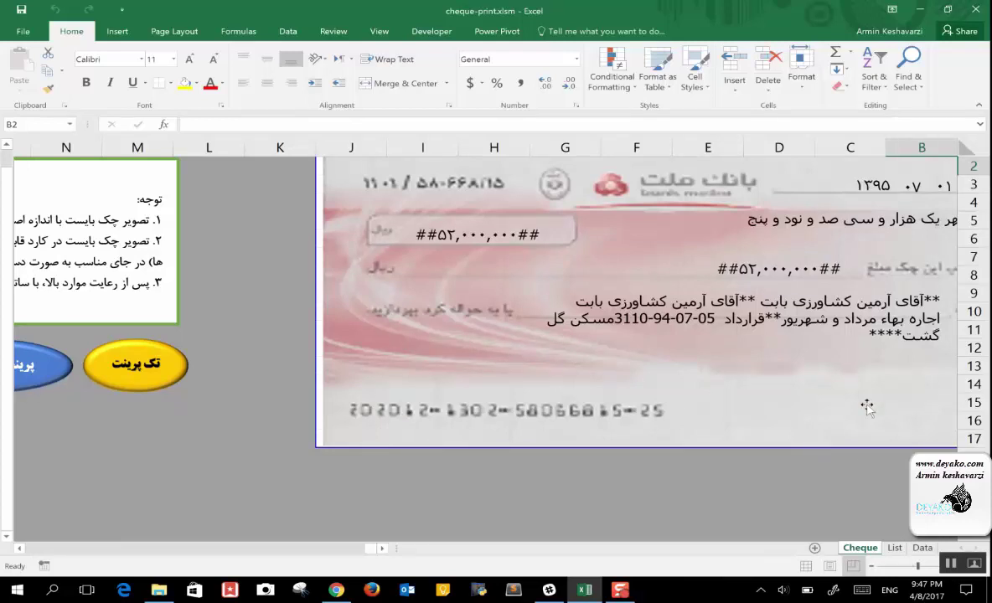
click(382, 549)
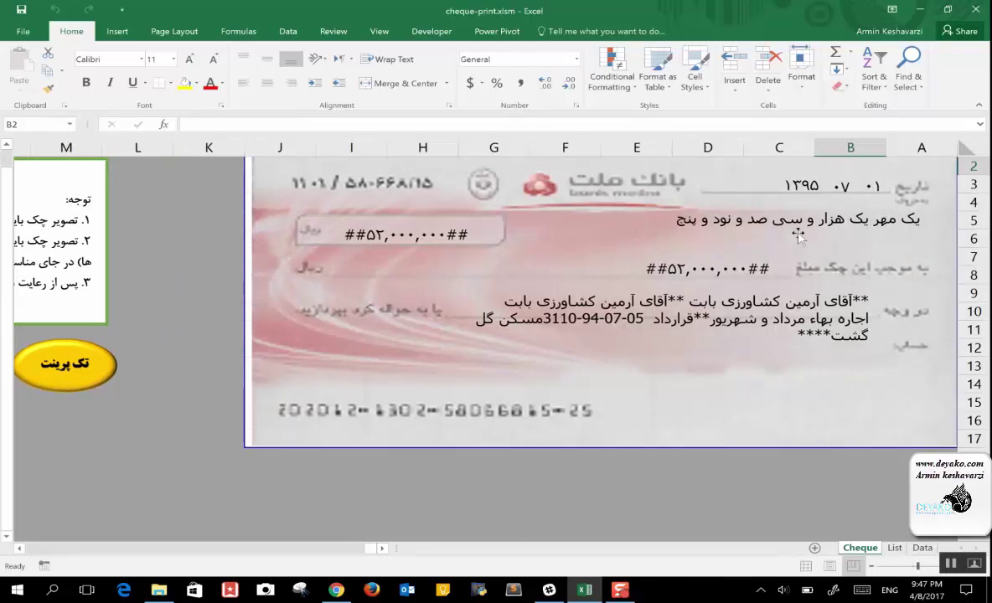
scroll(298, 409, left, 1)
scroll(298, 409, left, 1)
scroll(298, 409, left, 1)
scroll(298, 409, left, 1)
scroll(299, 408, left, 1)
scroll(299, 409, left, 1)
scroll(298, 407, right, 1)
scroll(297, 406, right, 1)
scroll(297, 406, right, 1)
scroll(297, 406, right, 2)
scroll(297, 406, right, 1)
Go back to the Data sheet form and select the description cells A4 and B4.
click(919, 548)
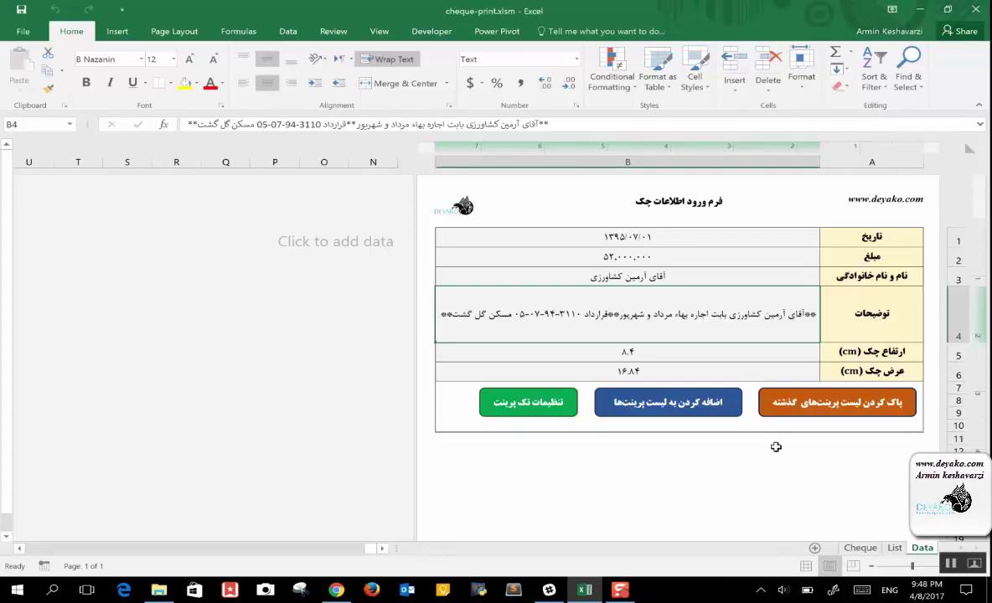
click(792, 292)
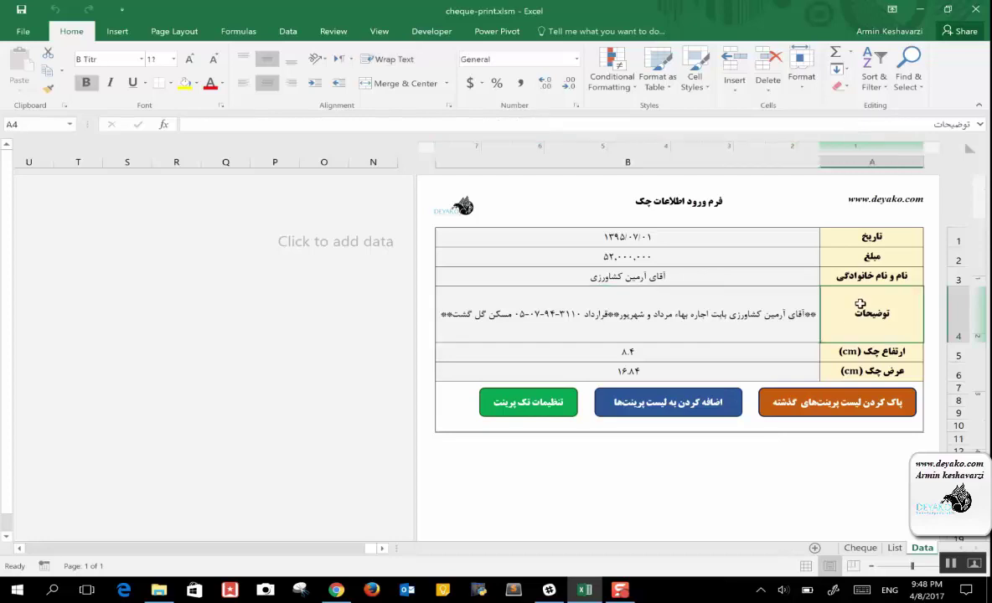
click(671, 303)
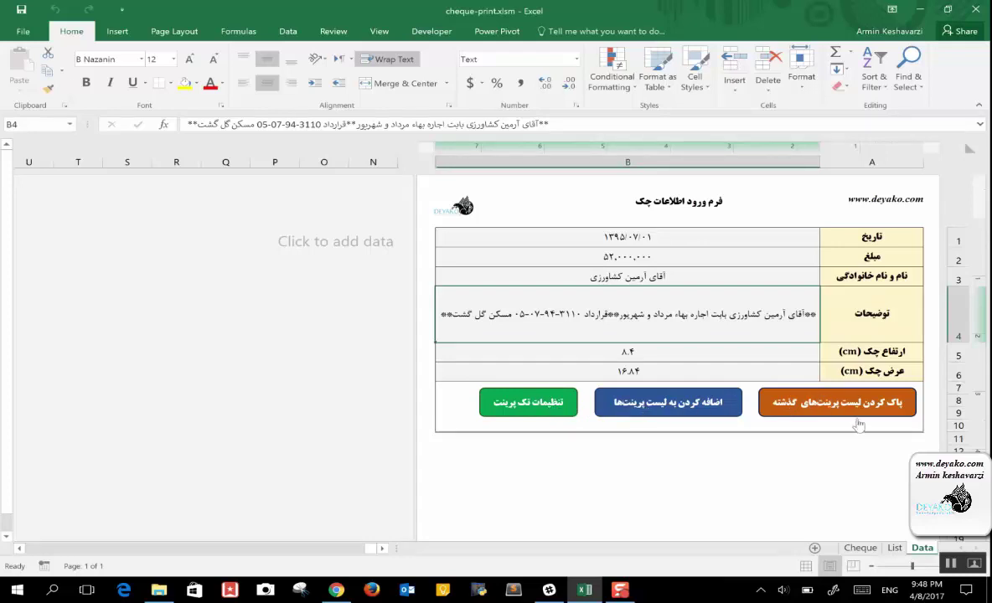
click(894, 548)
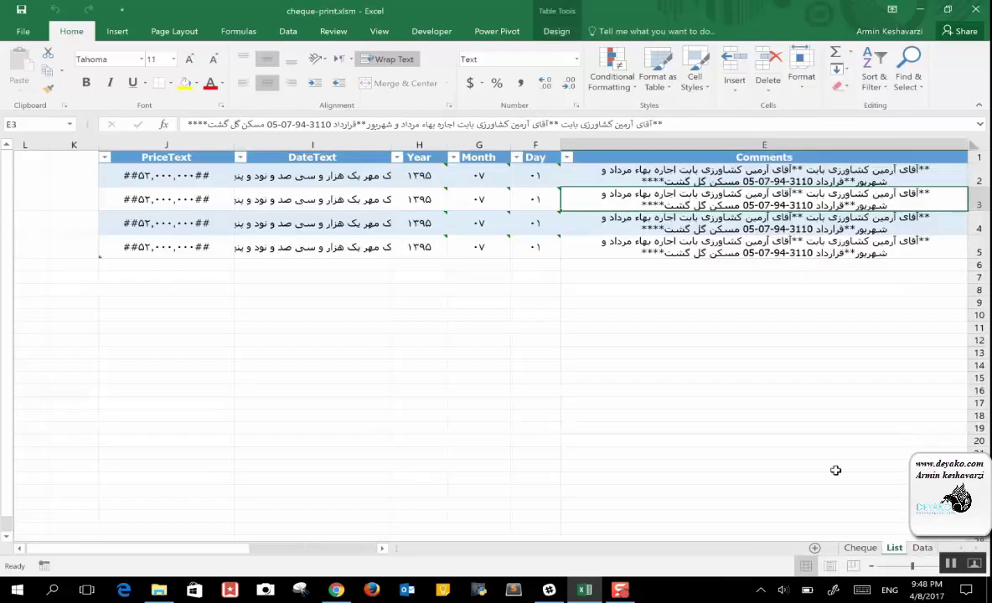
click(921, 548)
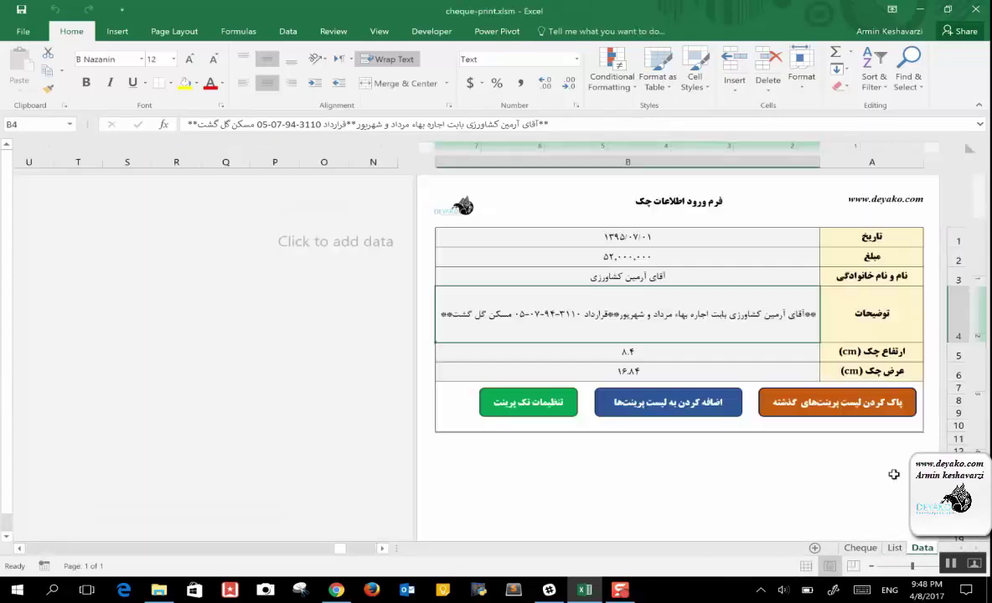
click(895, 548)
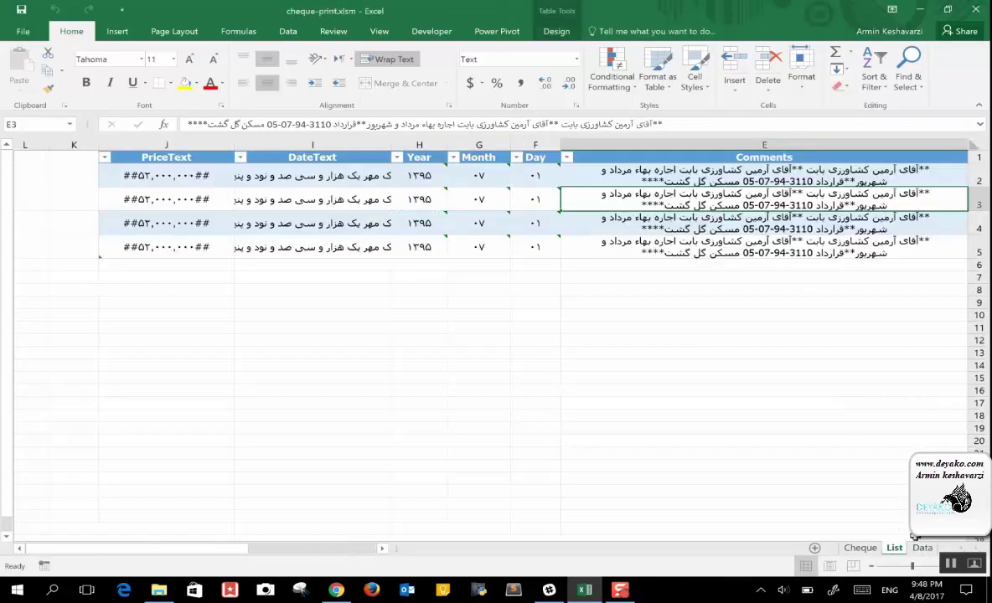
click(921, 548)
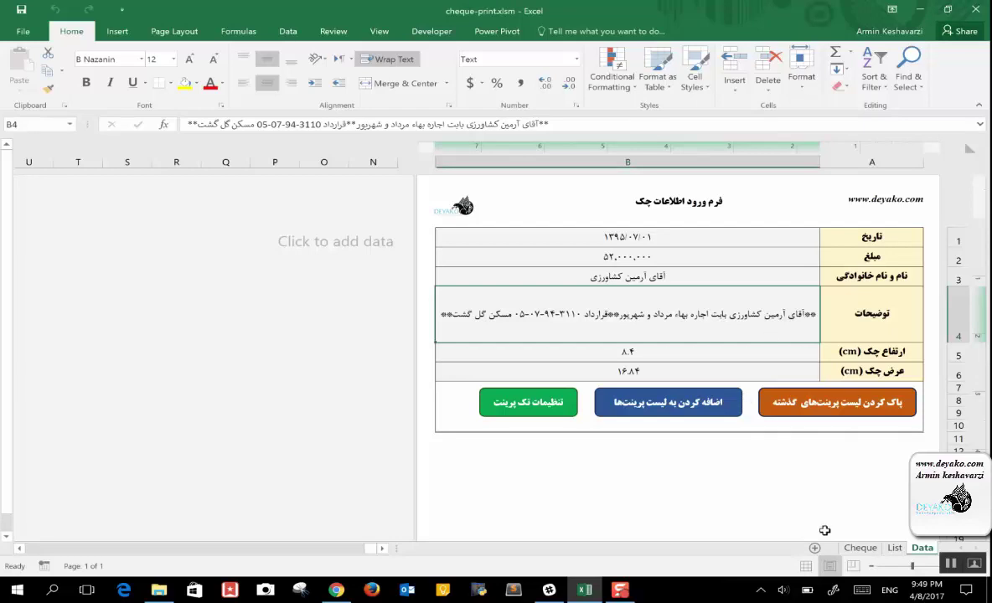
click(894, 548)
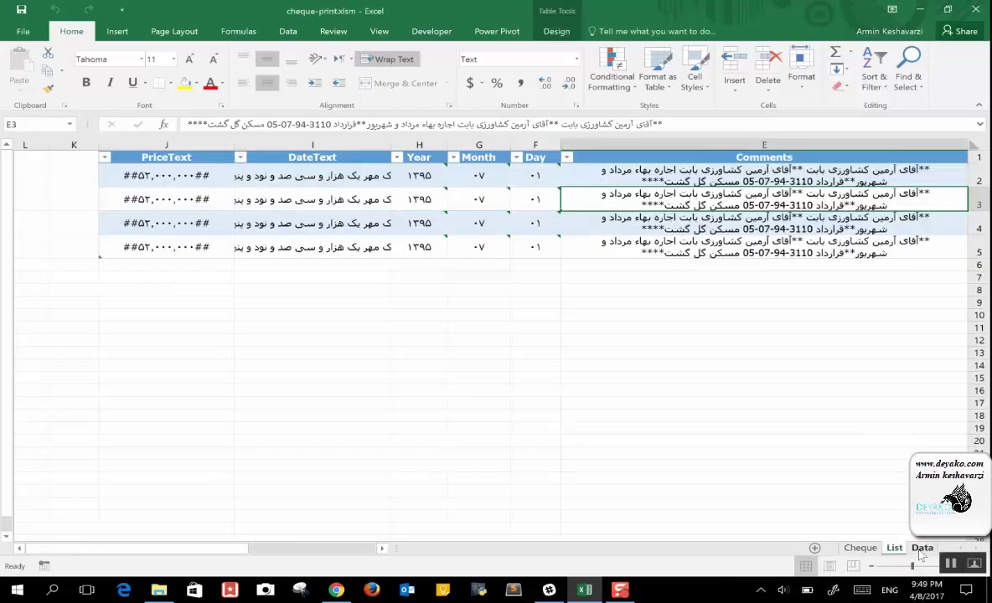
key(ctrl+Page_Down)
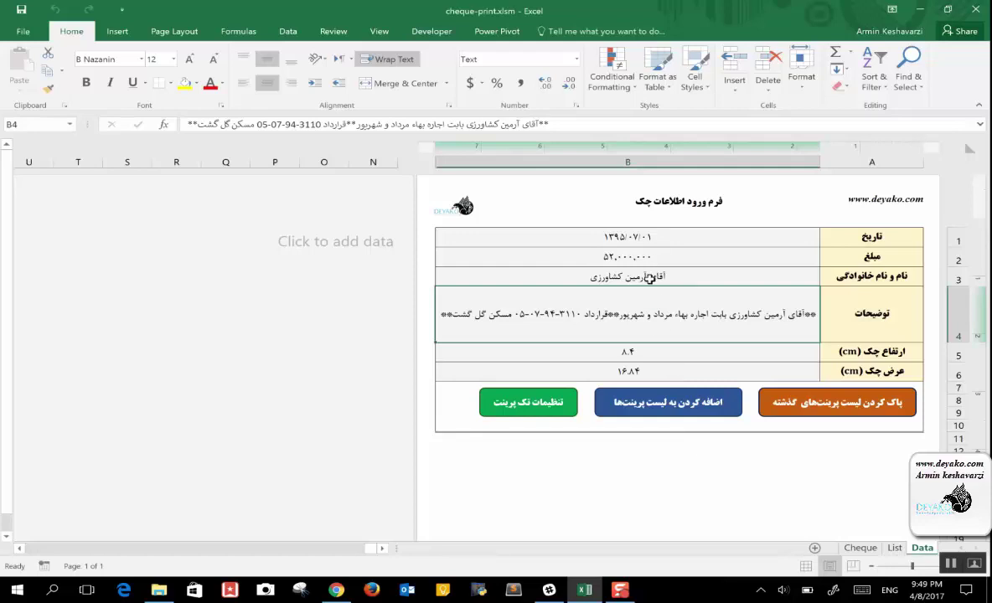
click(613, 277)
click(623, 258)
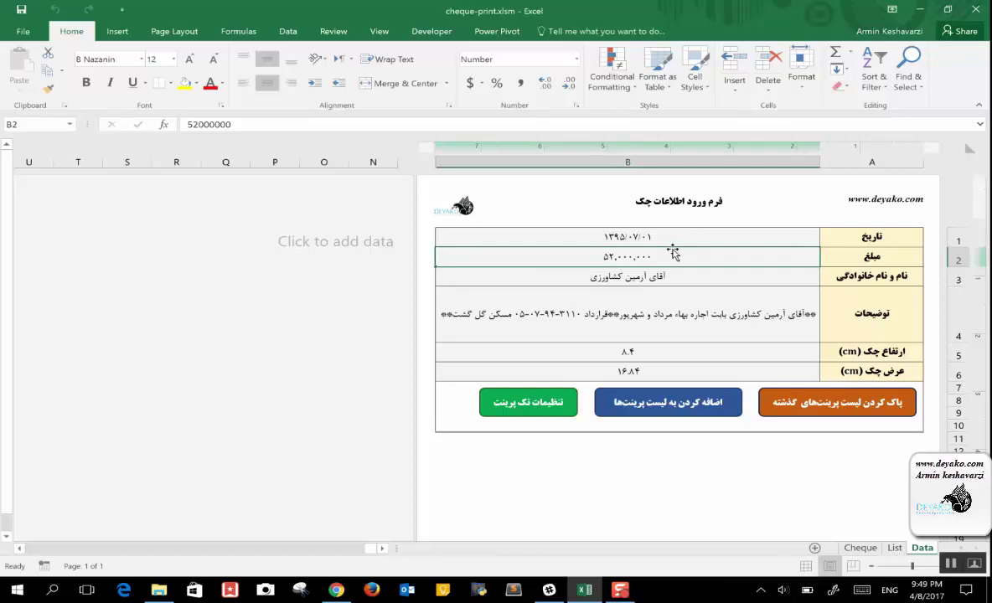
click(616, 284)
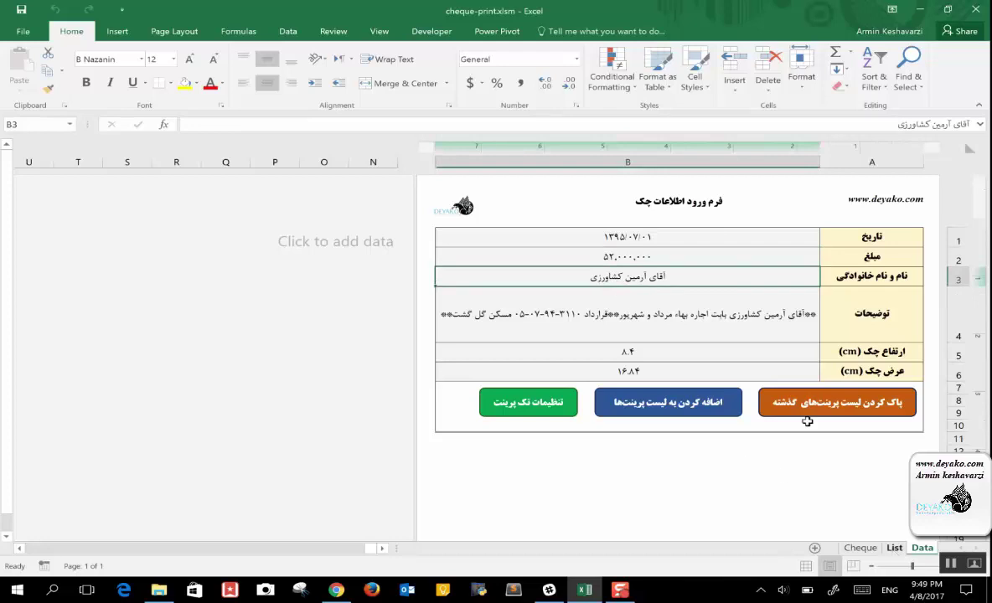
click(709, 306)
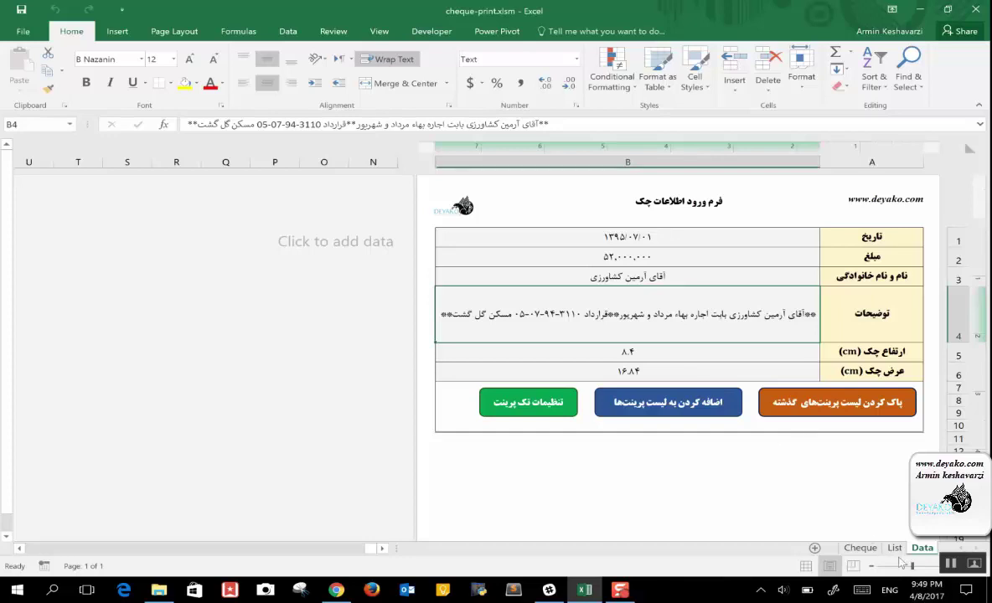
click(895, 548)
click(921, 549)
click(894, 548)
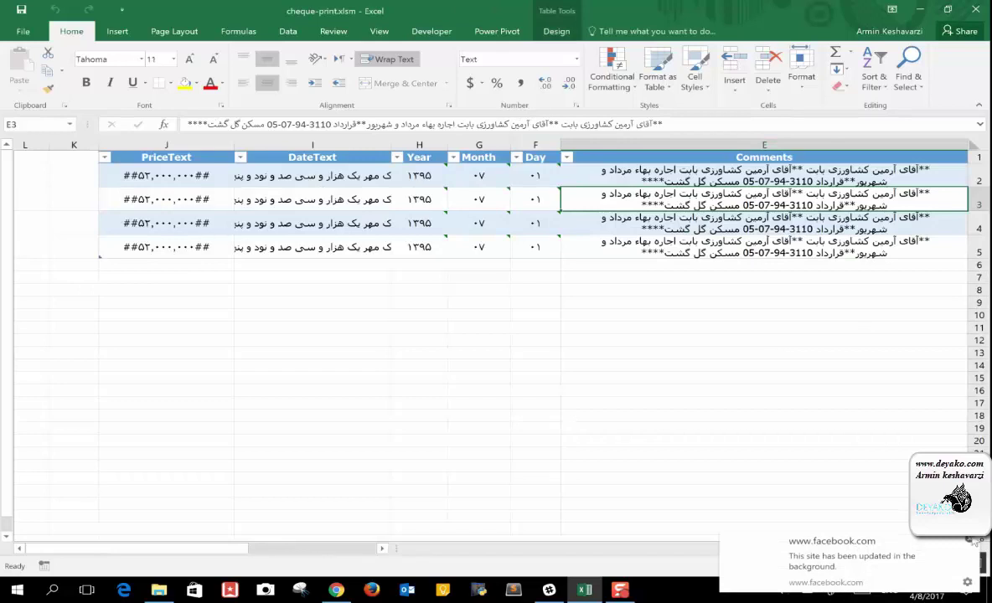
click(919, 550)
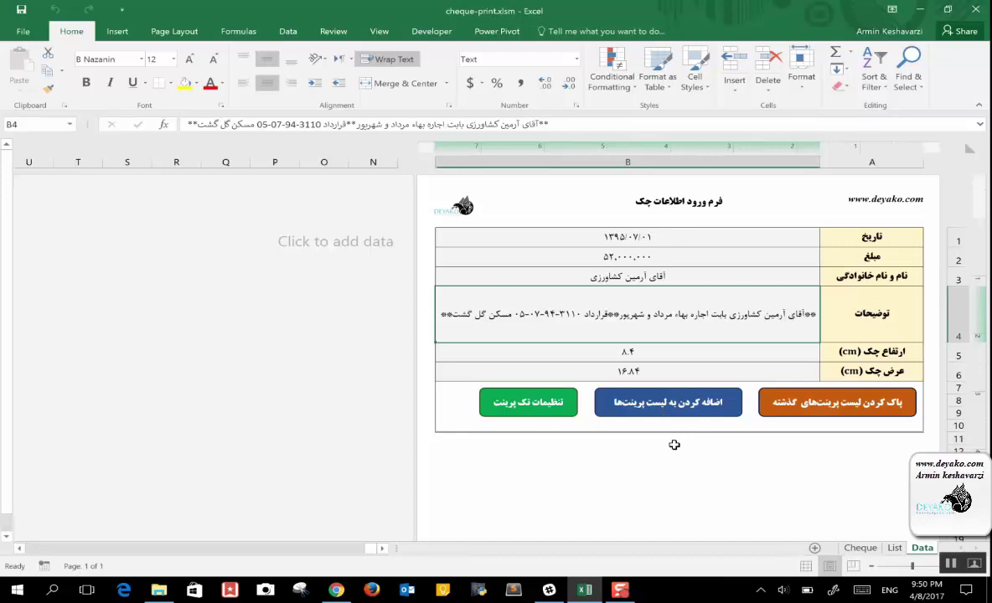
Select cells B11 and B12, dismiss the notification, and return to the Data form.
click(675, 445)
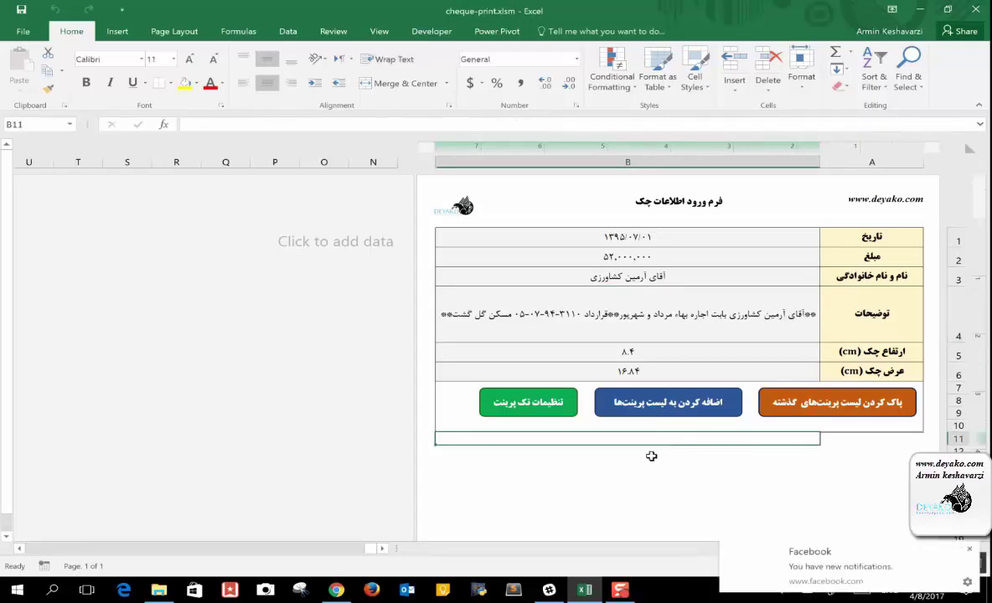
click(648, 455)
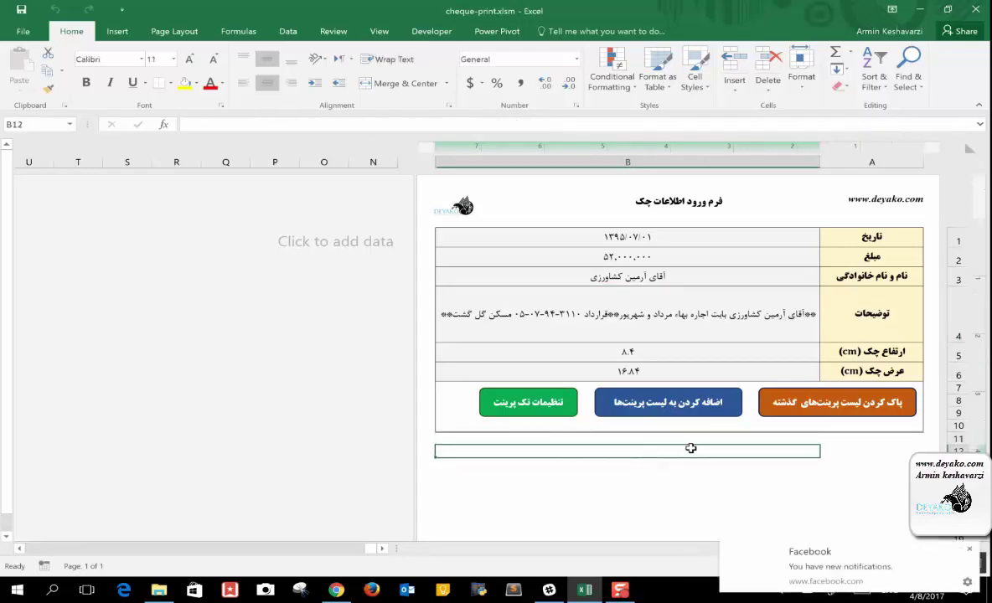
click(970, 550)
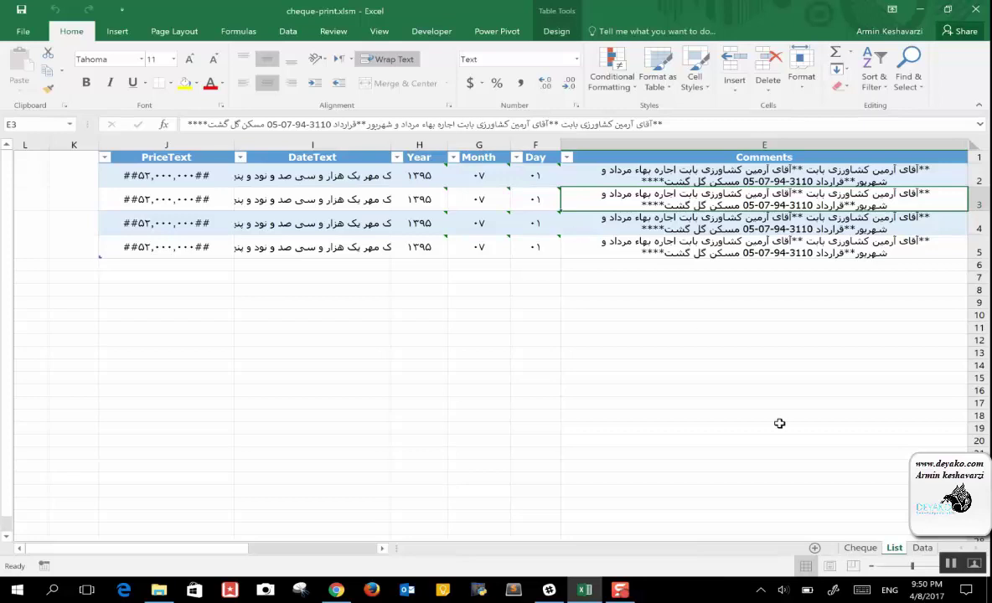
click(921, 548)
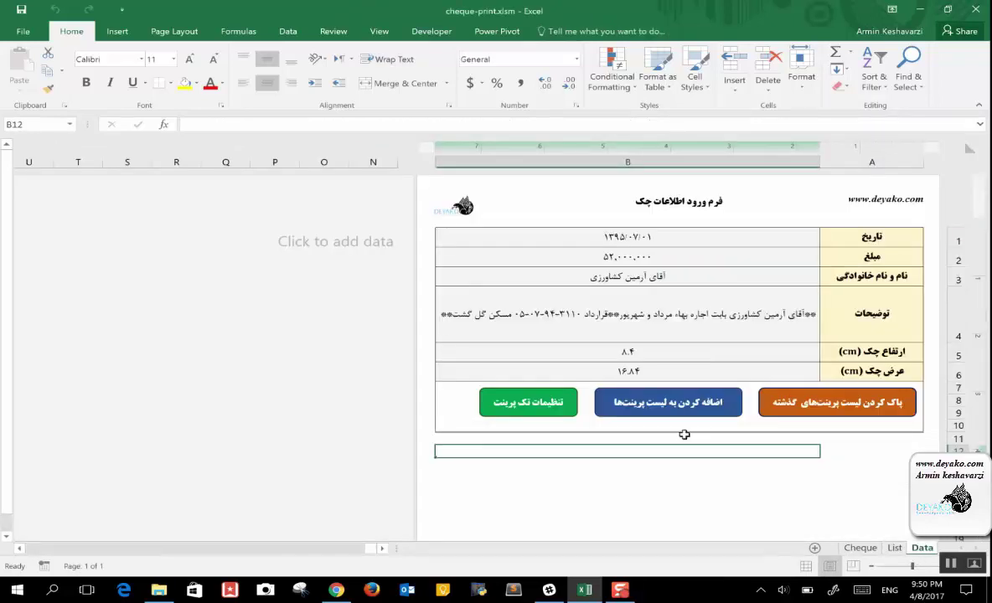
Check the four cheque rows on List, then add the current cheque to the print list.
click(895, 548)
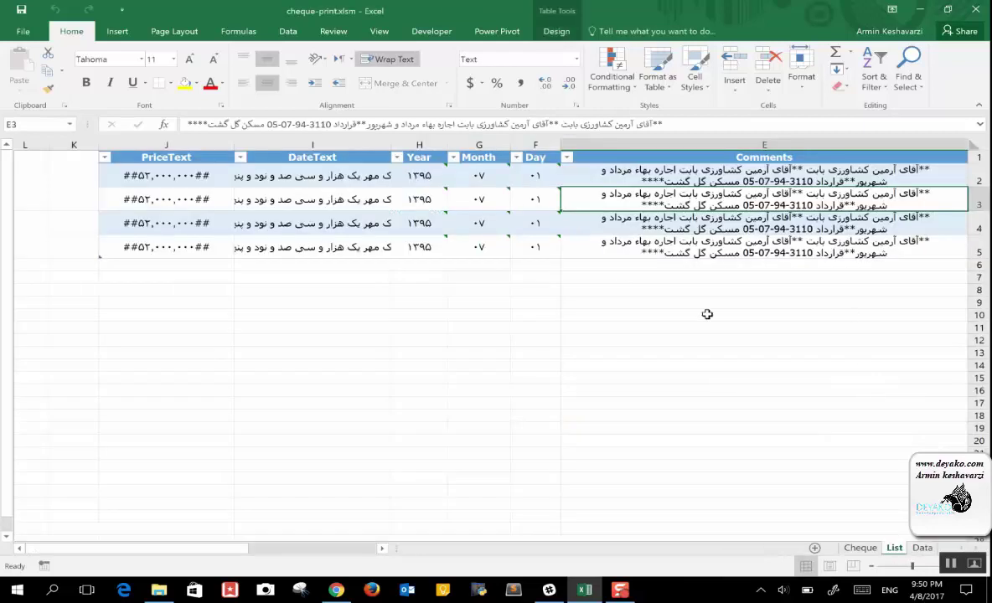
click(921, 549)
click(698, 403)
click(921, 548)
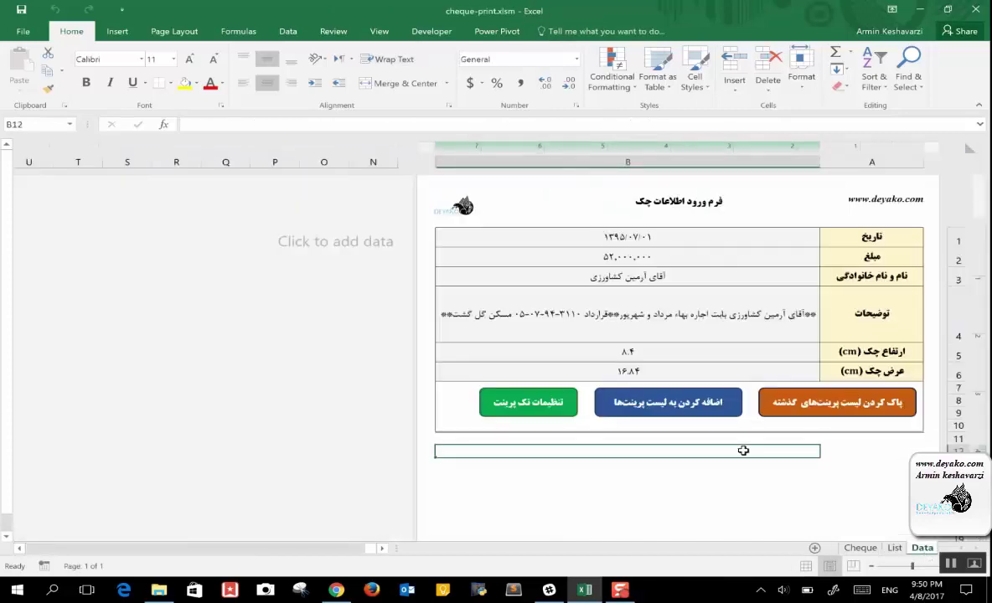
Open the maximized VBA editor on Sheet2's code and select the AddtoList procedure name.
click(407, 33)
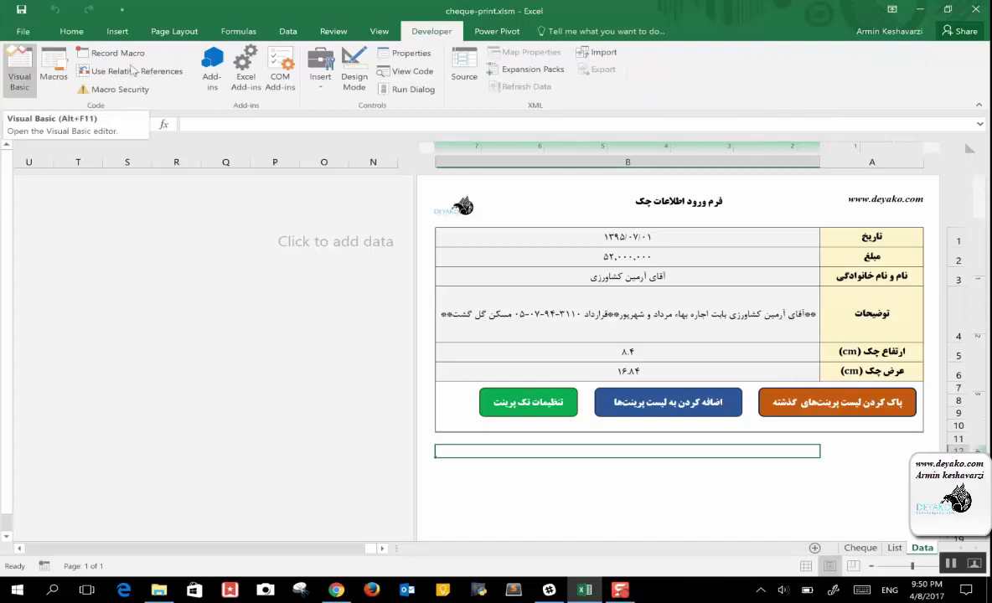
click(14, 87)
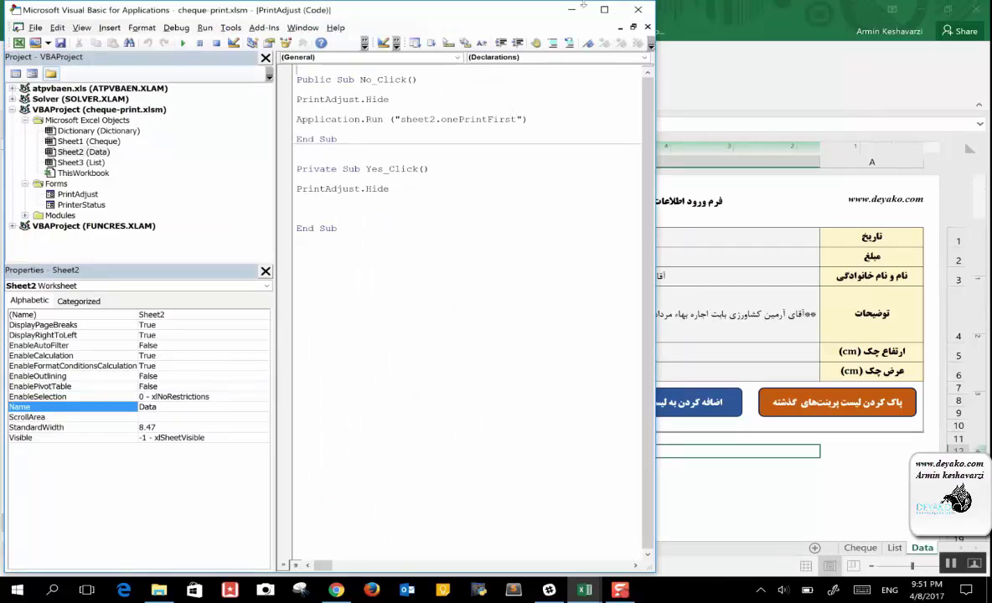
click(604, 10)
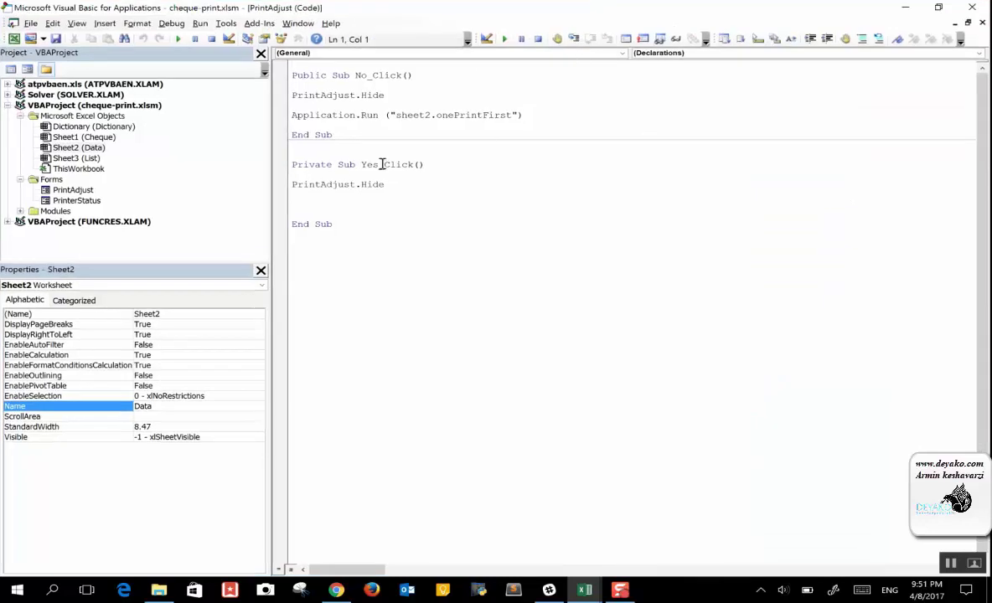
click(364, 210)
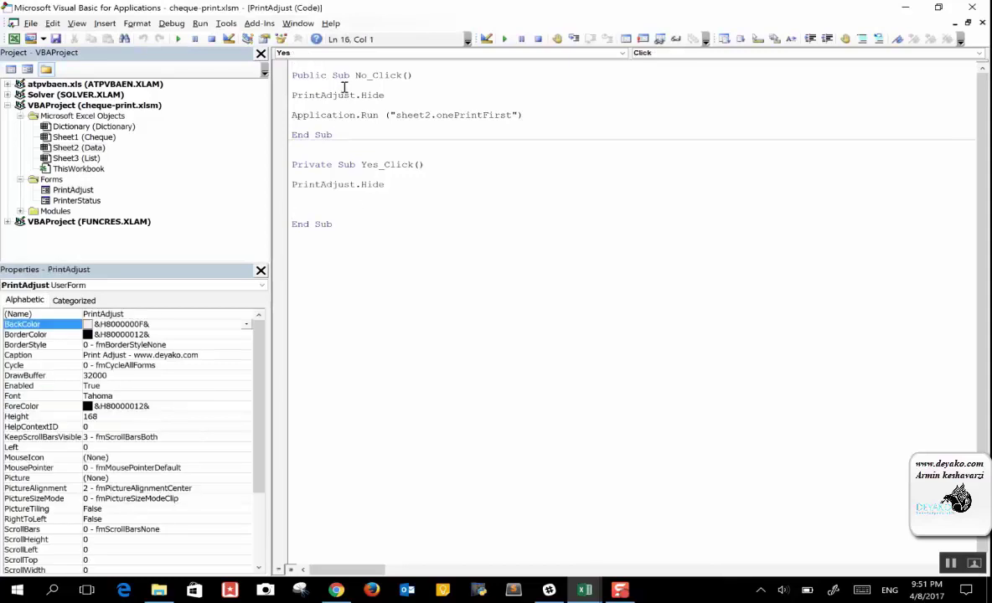
double_click(65, 149)
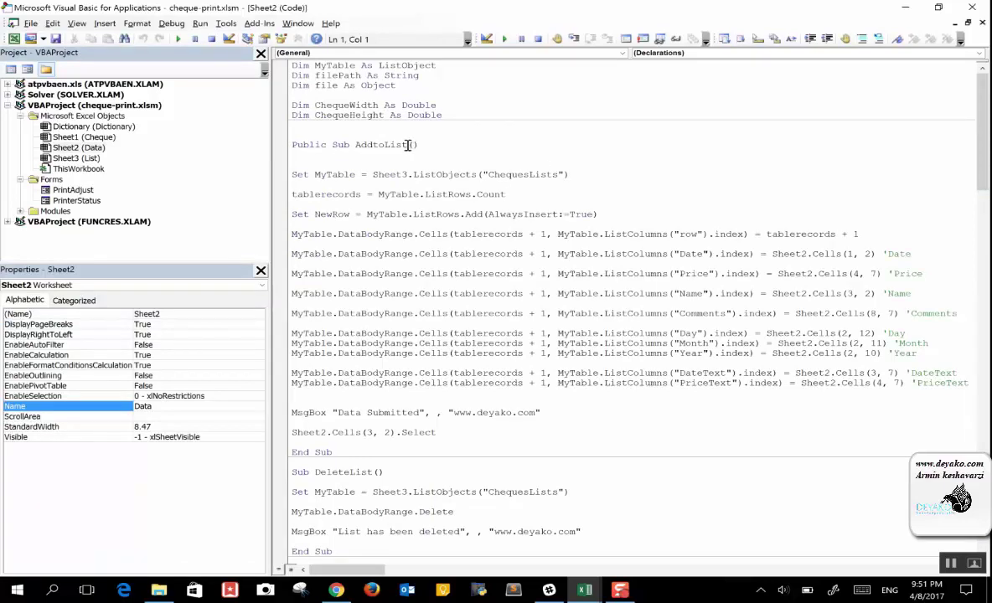
double_click(397, 145)
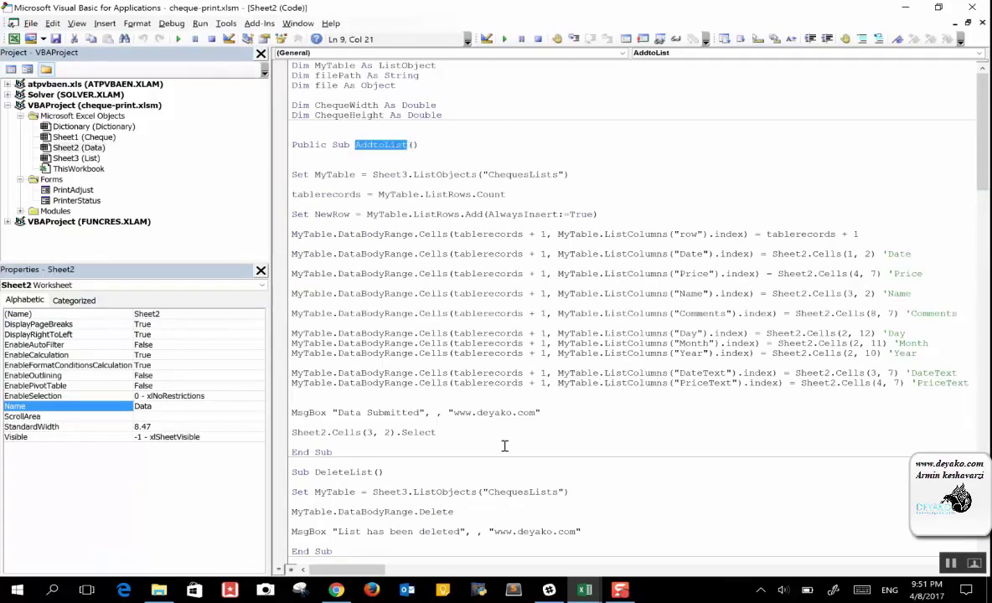
Switch between the Excel workbook and the VBA editor from the taskbar.
click(585, 589)
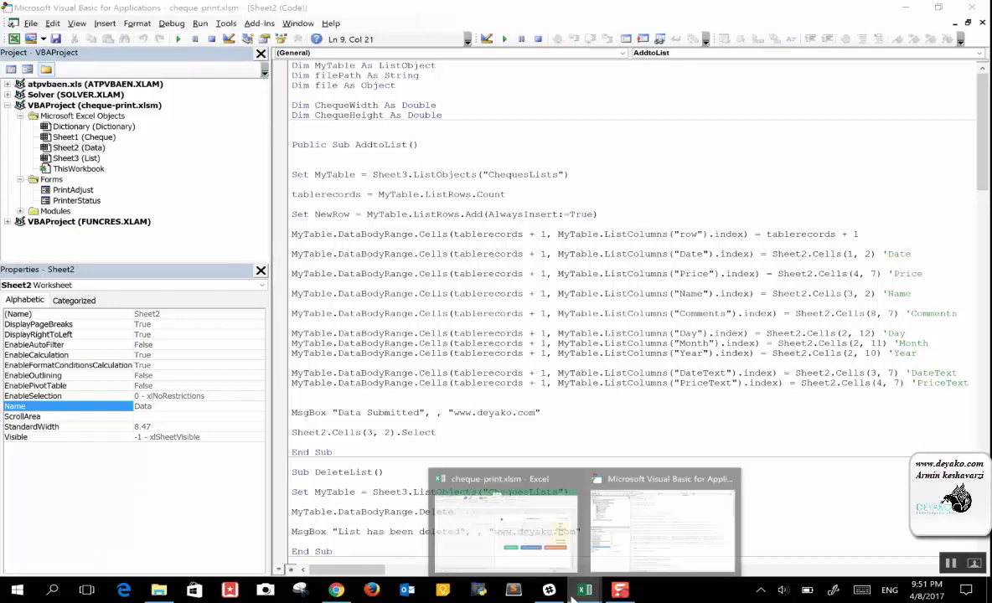
click(539, 553)
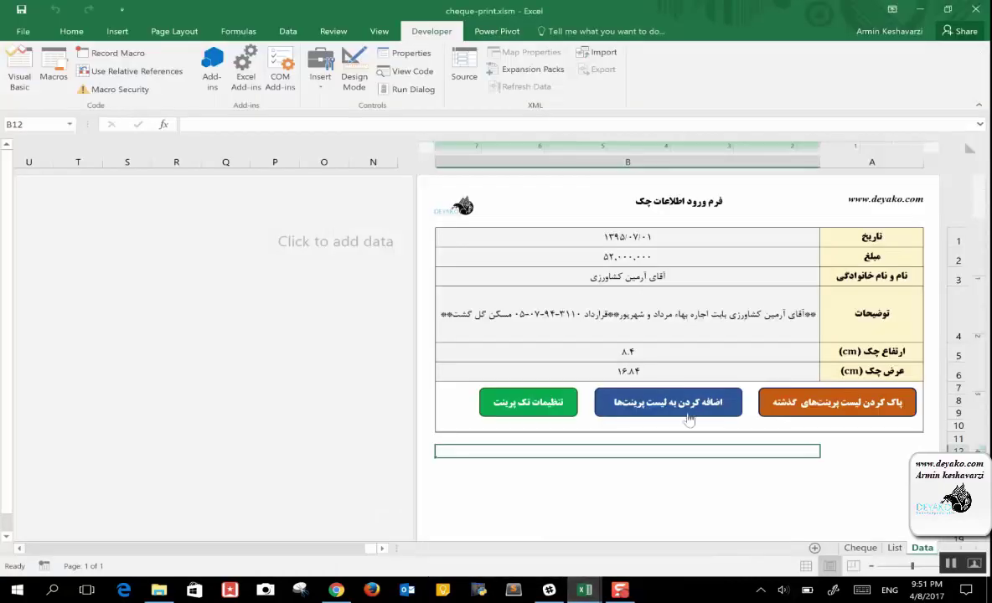
click(585, 590)
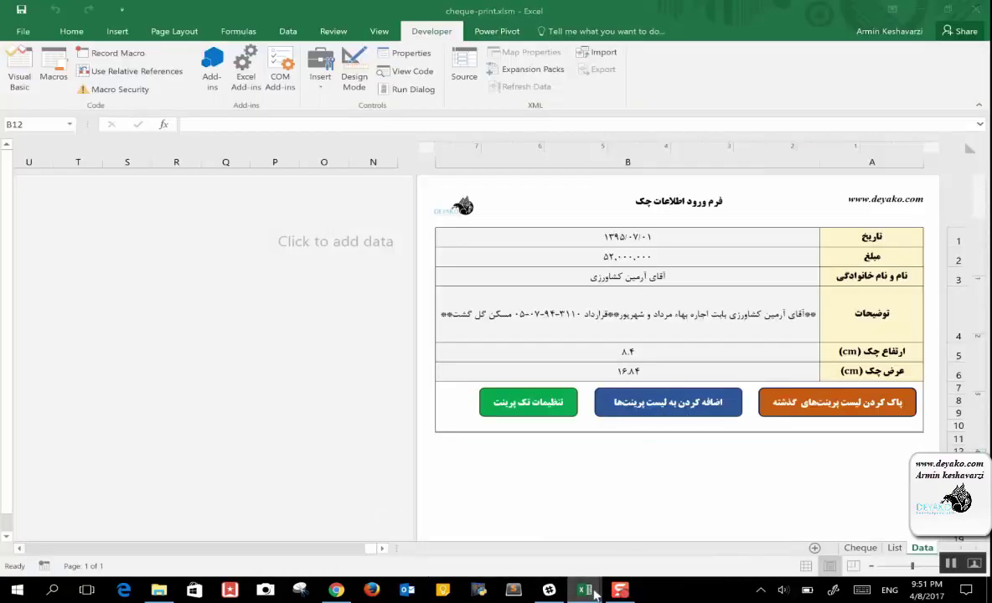
click(633, 557)
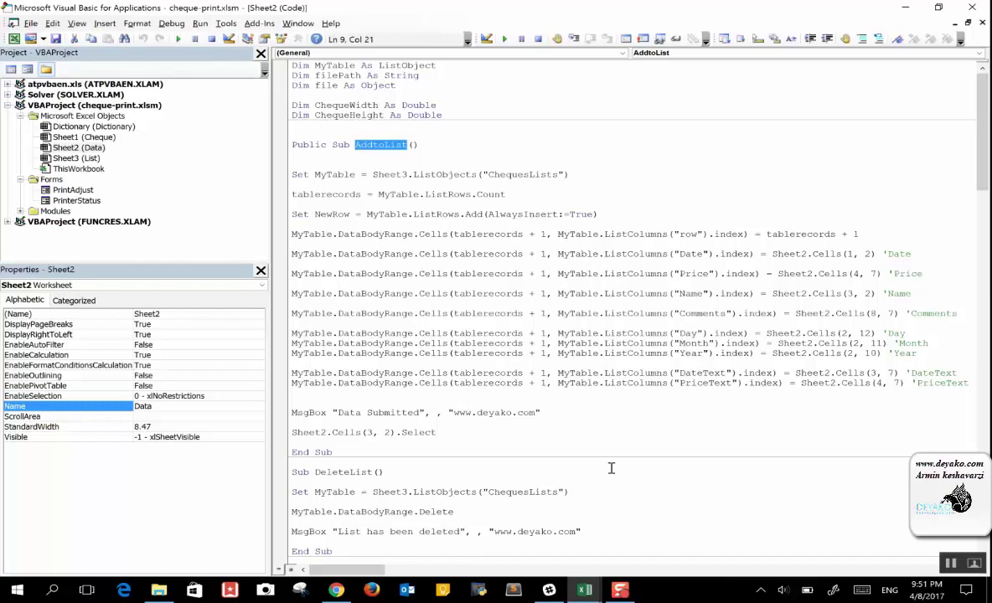
click(584, 590)
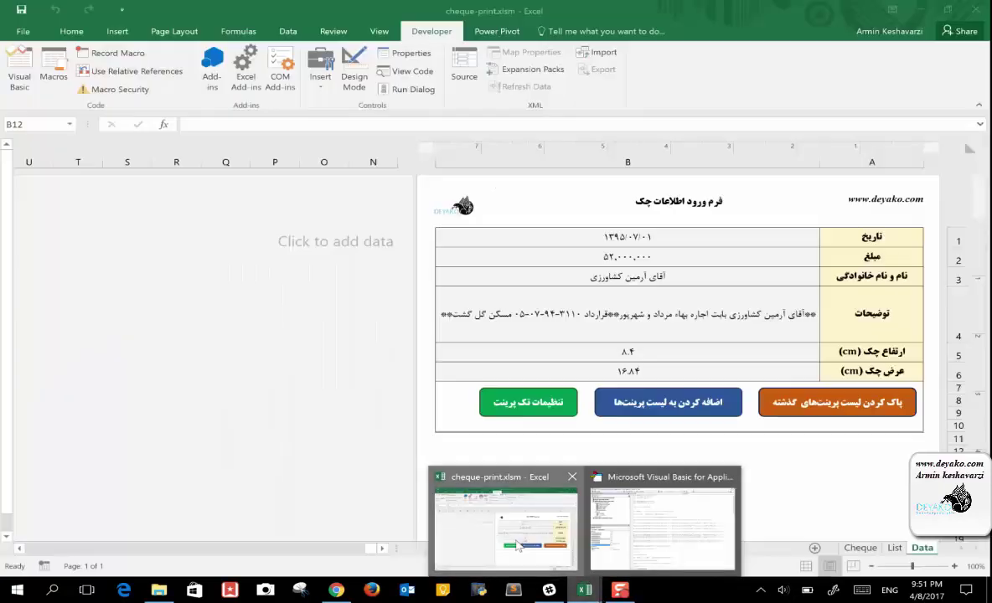
Create a new blank workbook, Book1, from the cheque-print workbook's File menu.
click(519, 545)
click(24, 31)
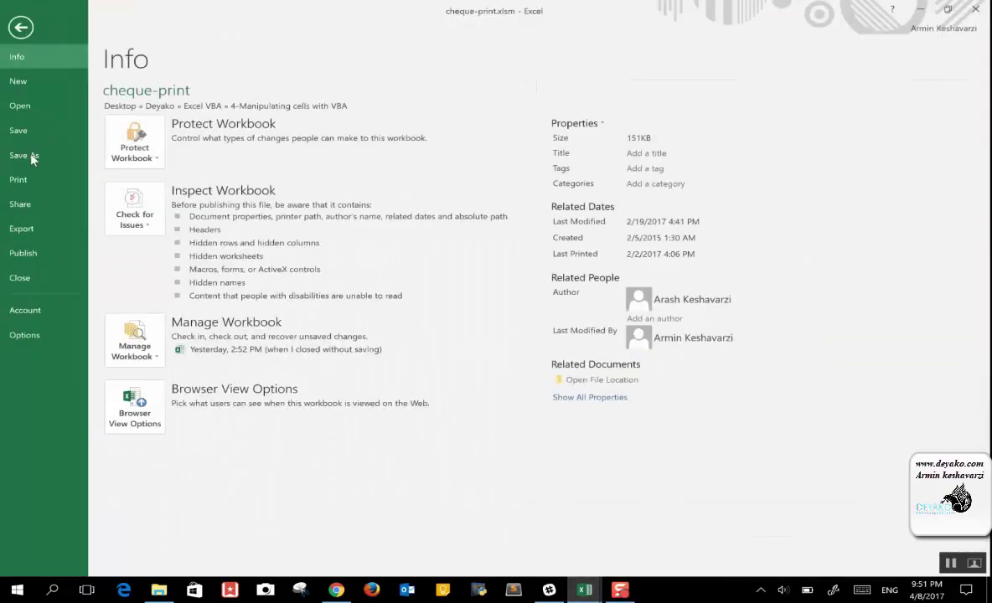
click(43, 91)
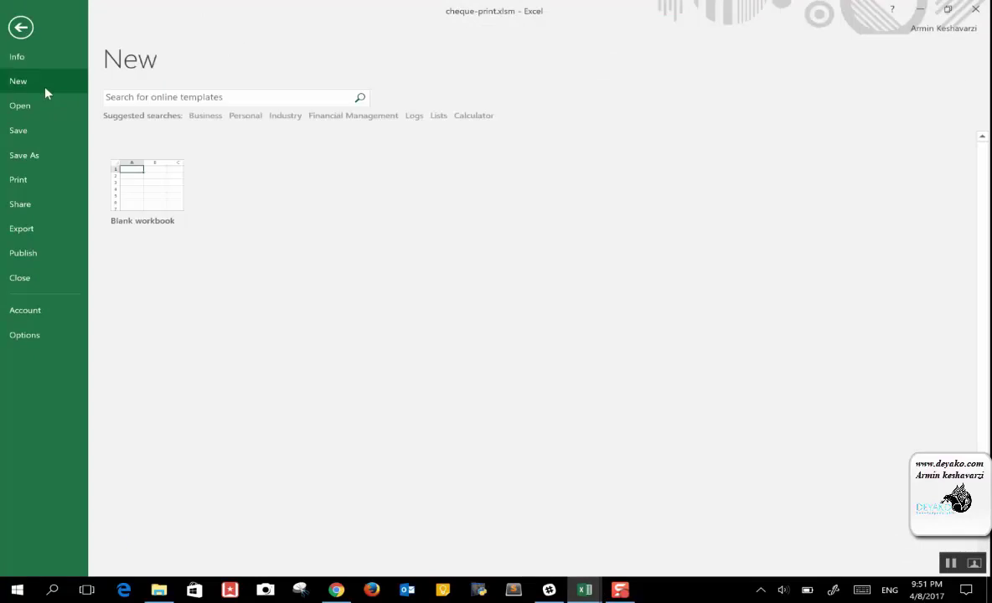
click(140, 199)
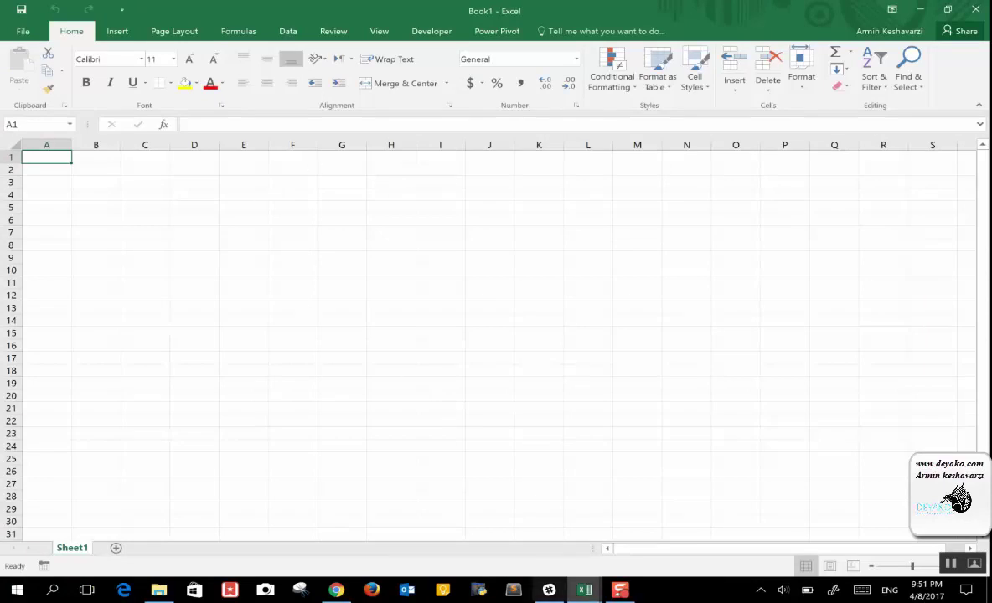
In the VBA editor, collapse cheque-print and open Book1's ThisWorkbook code window.
click(585, 590)
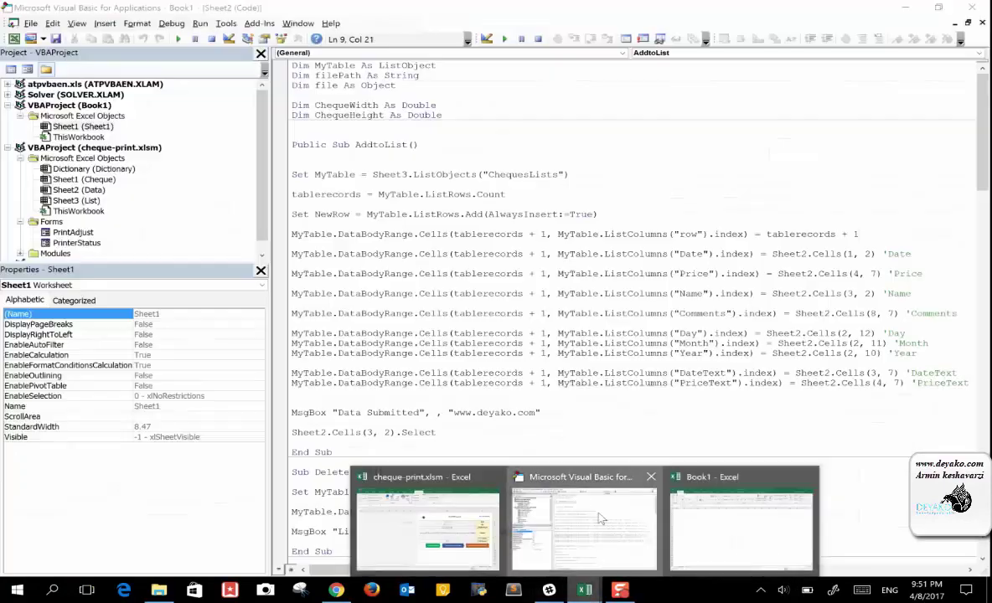
click(623, 521)
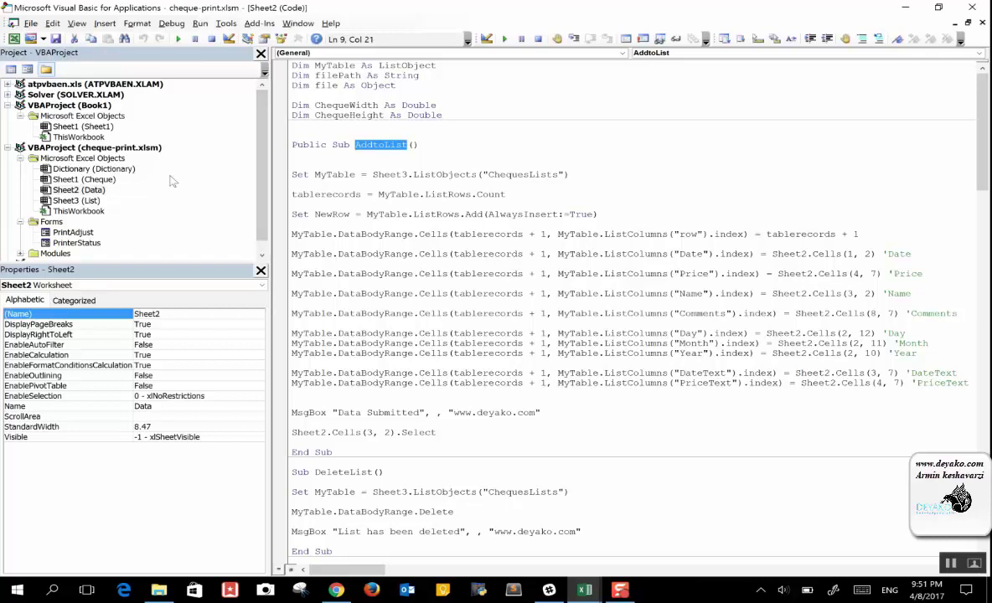
click(167, 188)
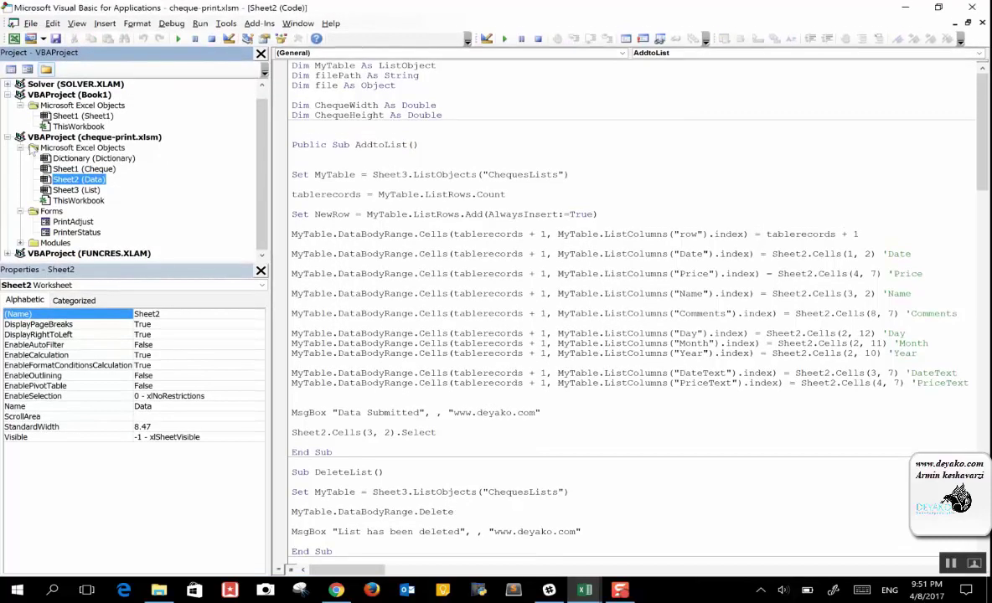
click(8, 137)
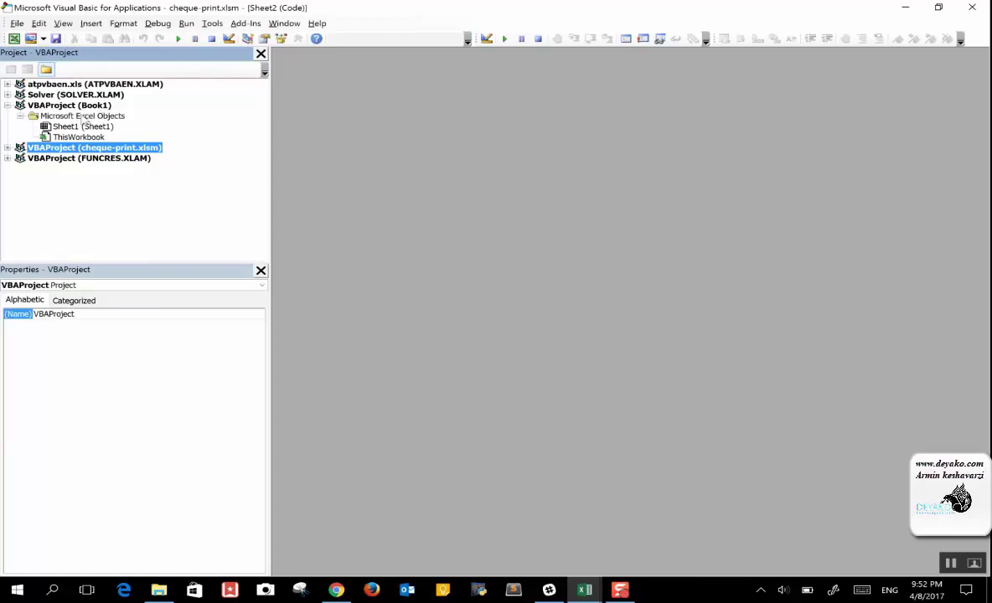
click(79, 116)
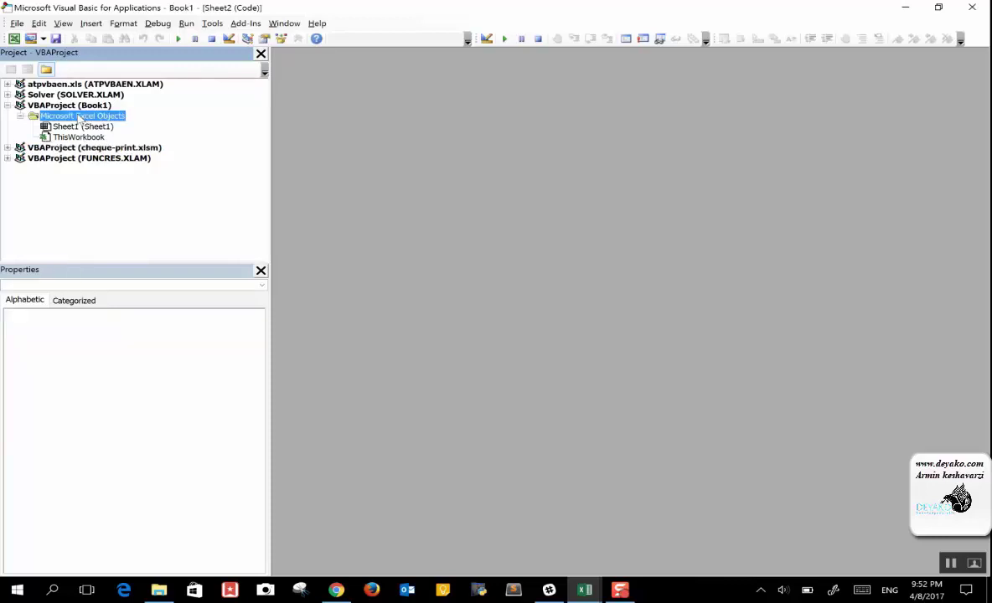
click(75, 126)
click(72, 137)
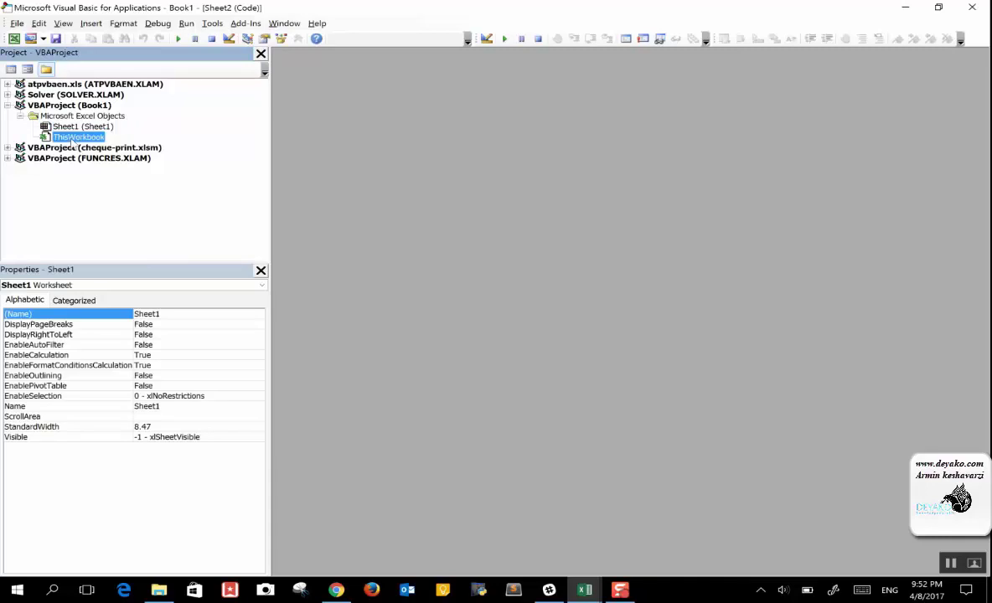
click(83, 127)
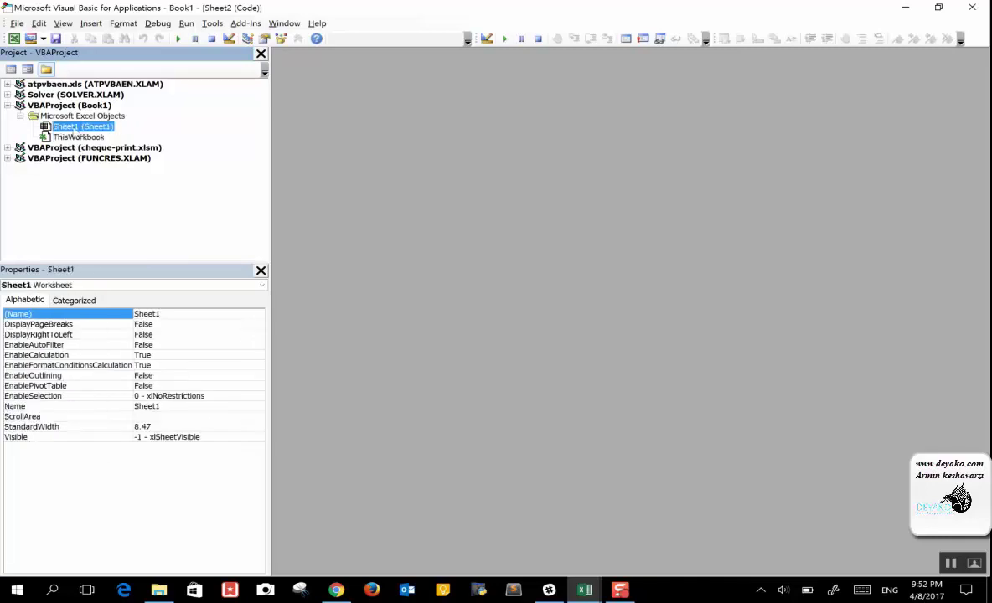
double_click(76, 137)
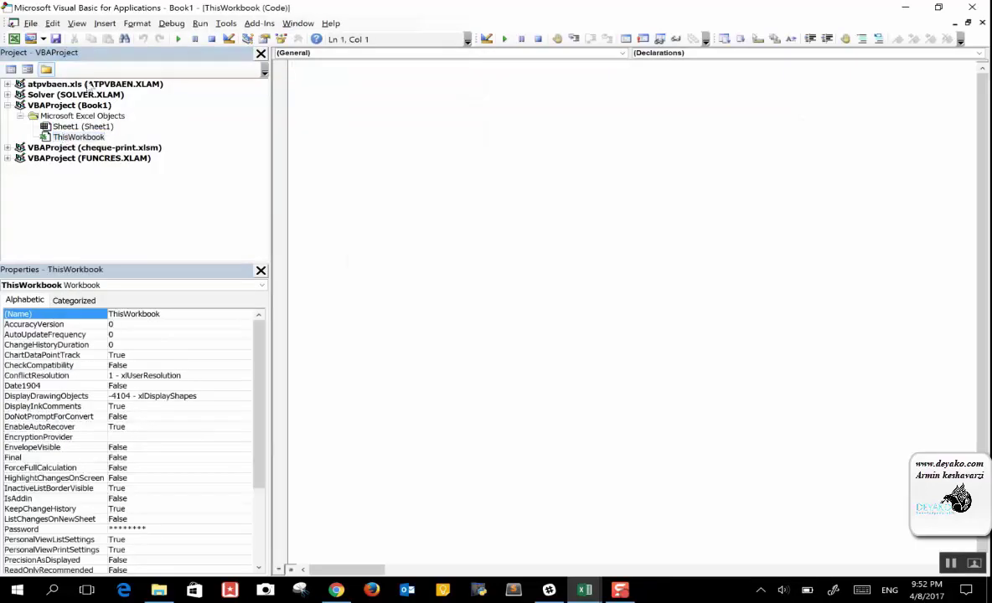
Insert a new module in Book1 and write the Sub cellmani() procedure header.
click(43, 38)
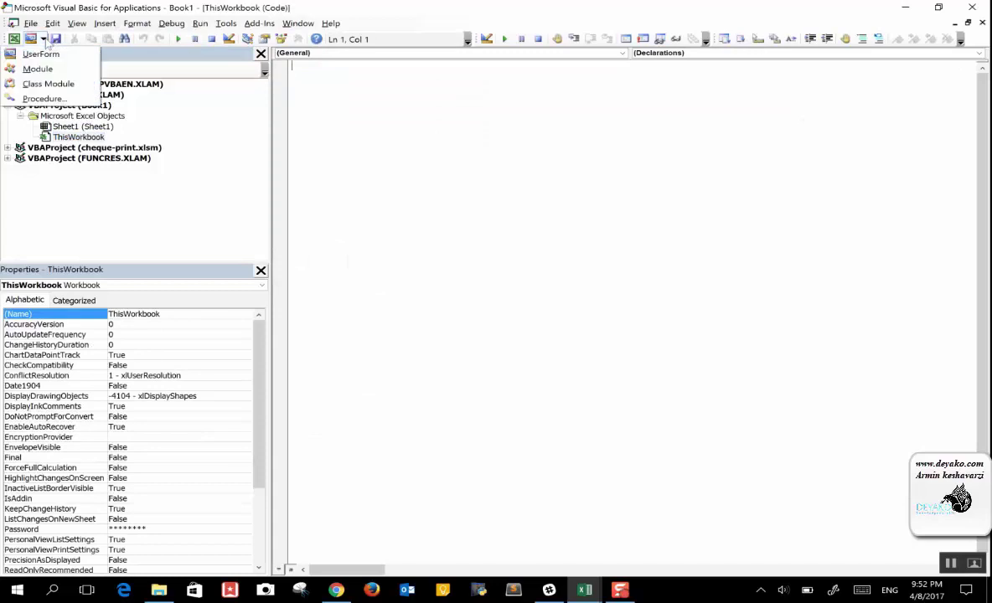
click(38, 69)
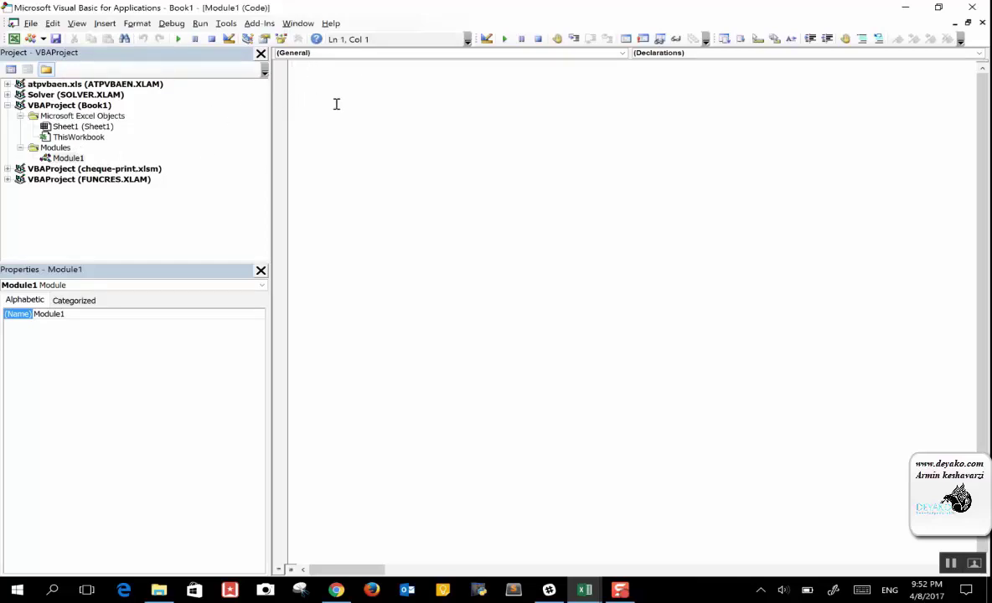
text(sub )
text(cellmanu)
key(BackSpace)
key(BackSpace)
key(BackSpace)
key(BackSpace)
text(manup)
key(BackSpace)
key(BackSpace)
key(BackSpace)
key(BackSpace)
key(BackSpace)
text(mani())
key(Return)
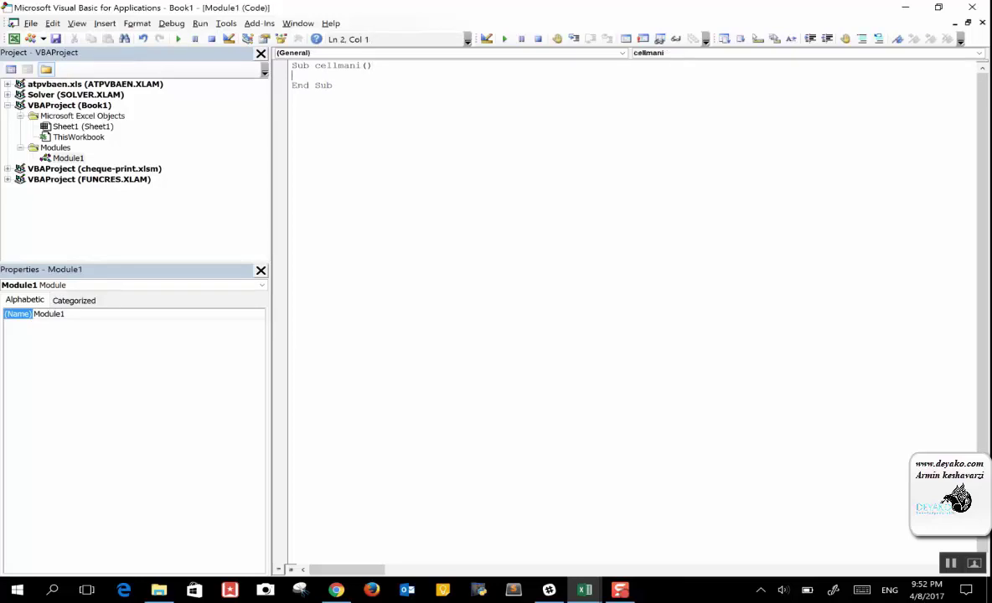
Begin the cellmani body with an Application. statement.
key(Return)
click(292, 65)
text(application)
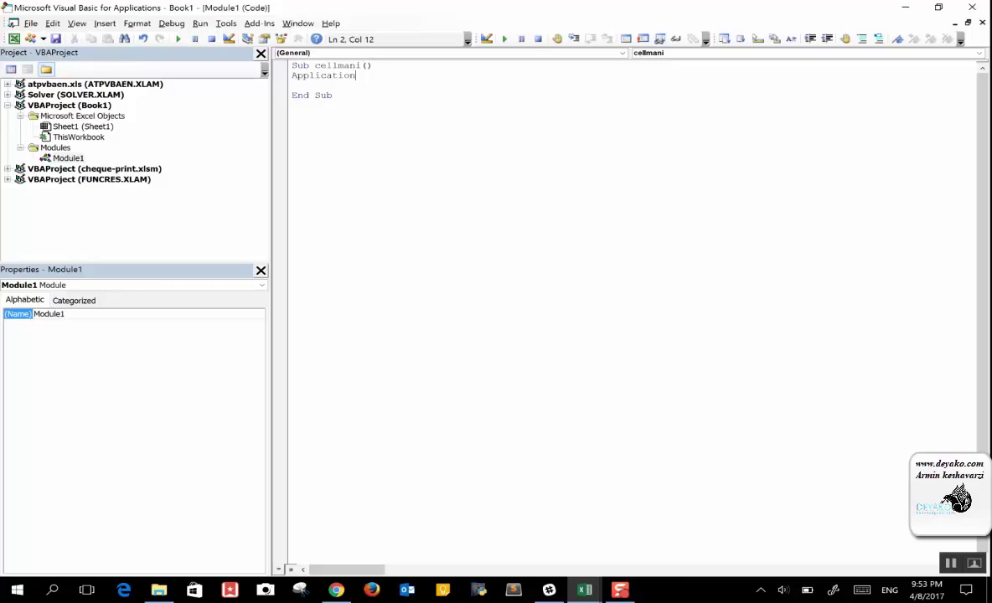
text(.)
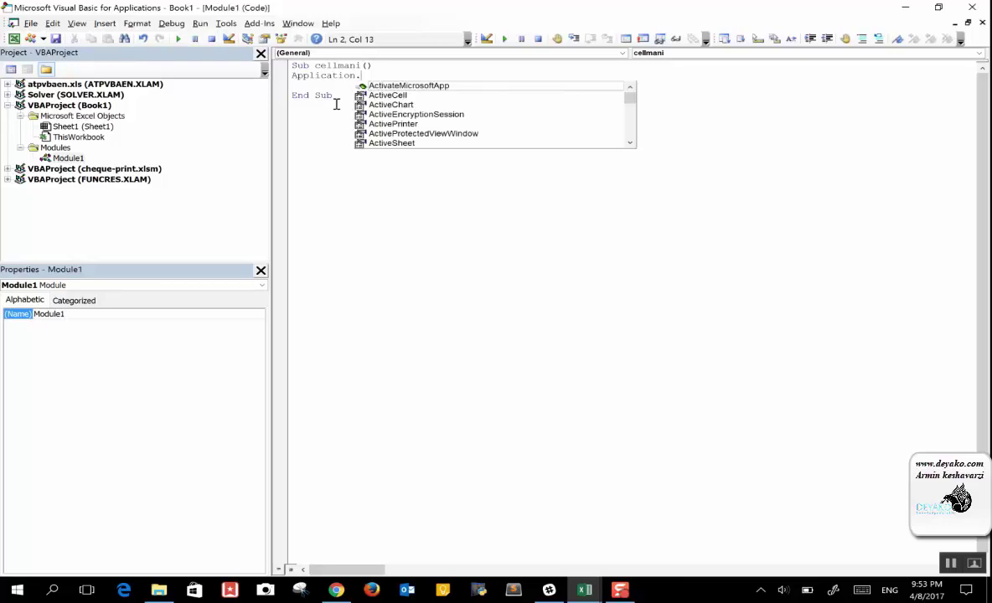
text(wo)
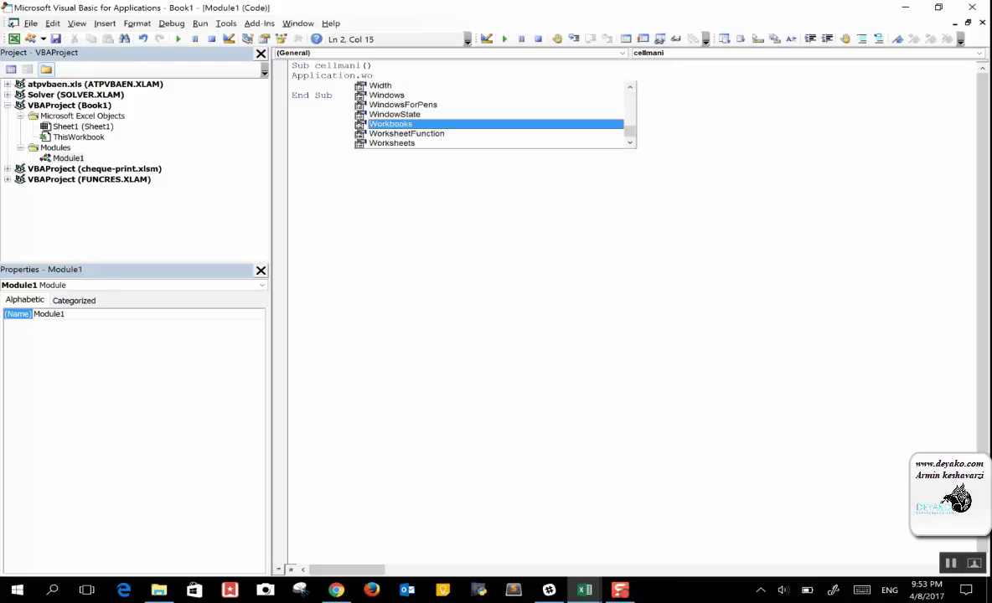
Replace Application.Workbooks with Application.ActiveWorkbook using IntelliSense completion.
double_click(401, 127)
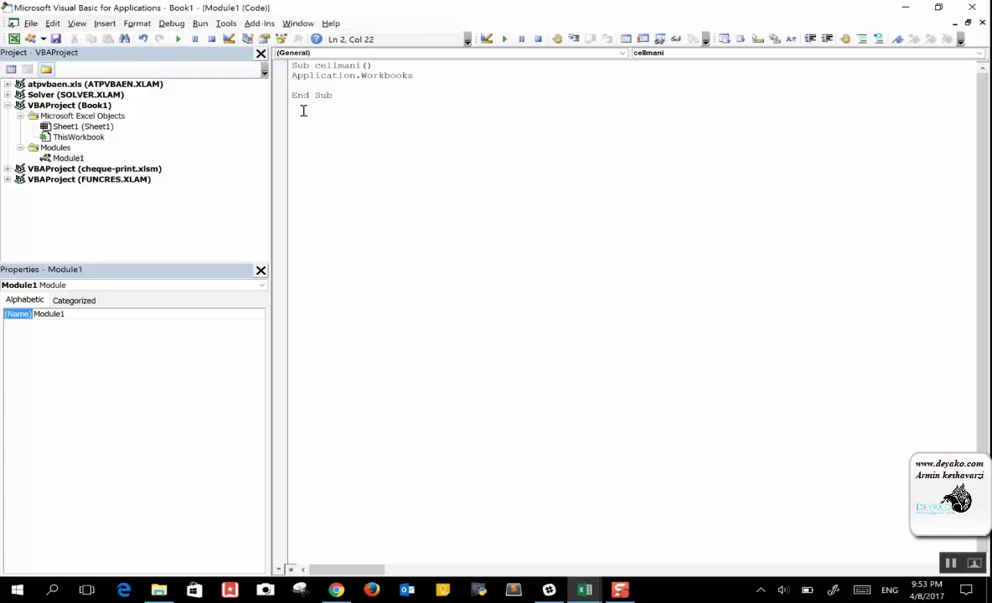
text(()
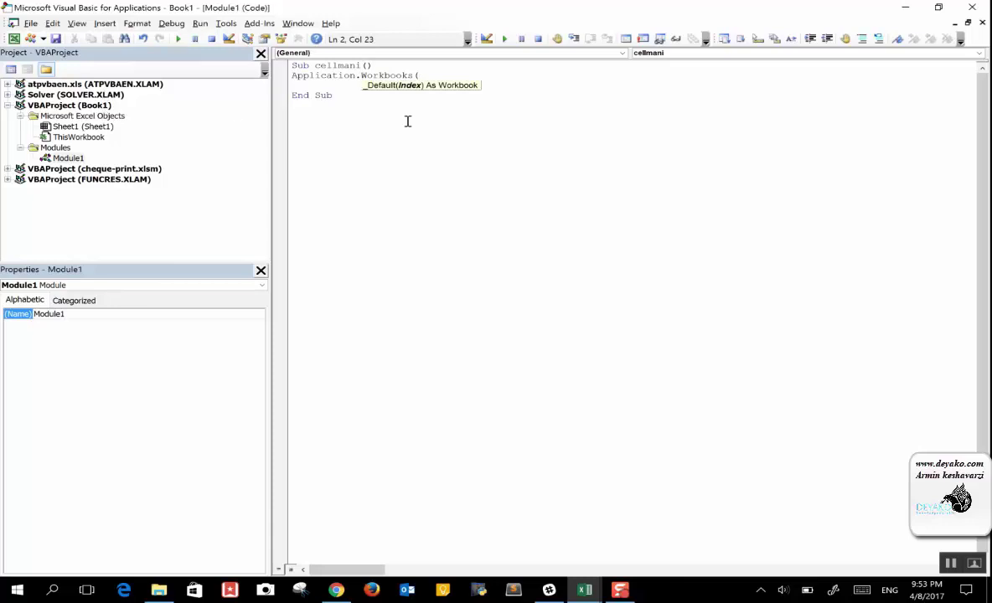
key(BackSpace)
key(BackSpace)
key(BackSpace)
key(BackSpace)
key(BackSpace)
key(BackSpace)
key(BackSpace)
key(BackSpace)
key(BackSpace)
key(BackSpace)
text(active)
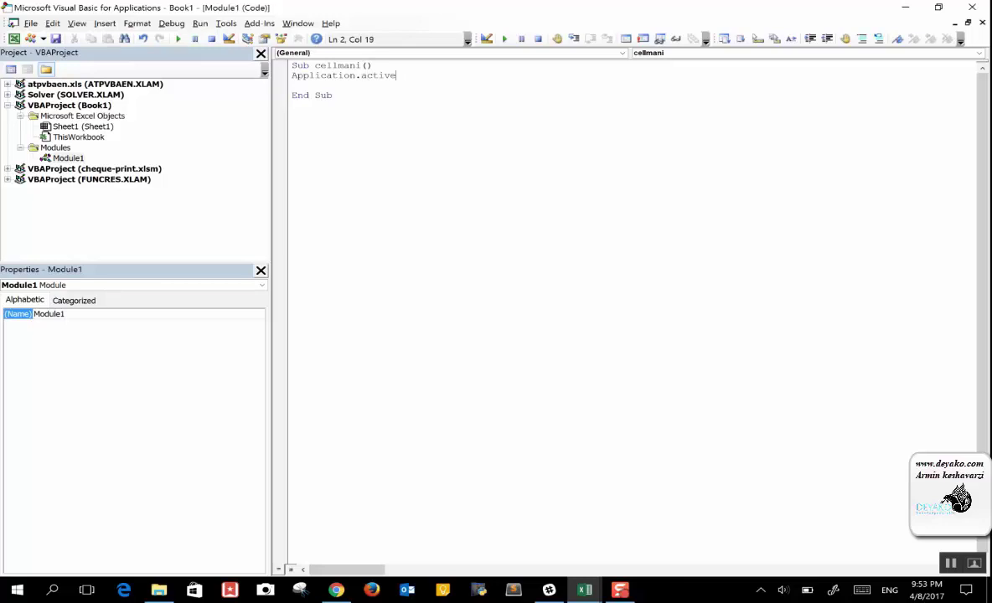
key(ctrl+space)
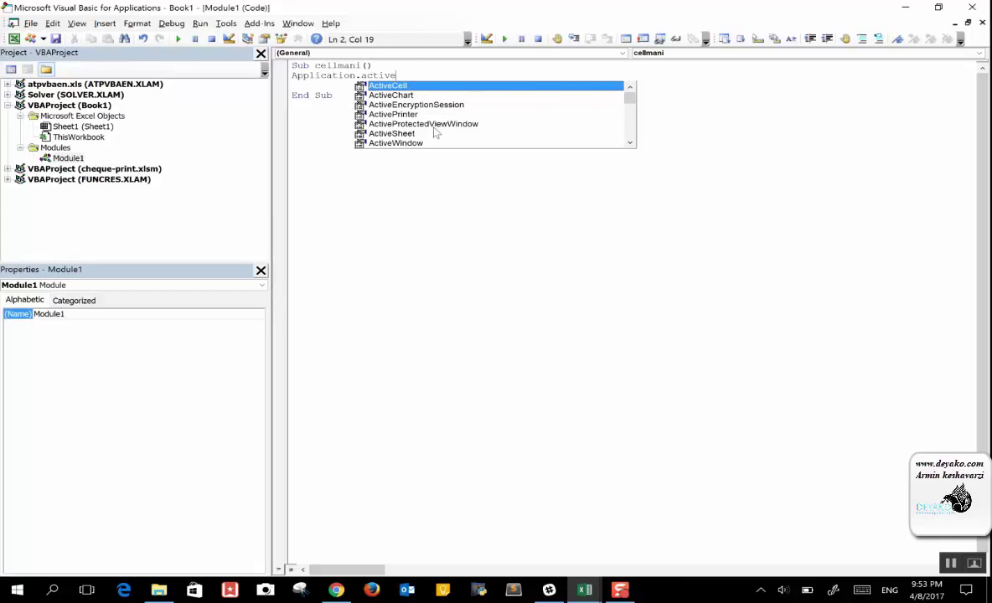
text(wo)
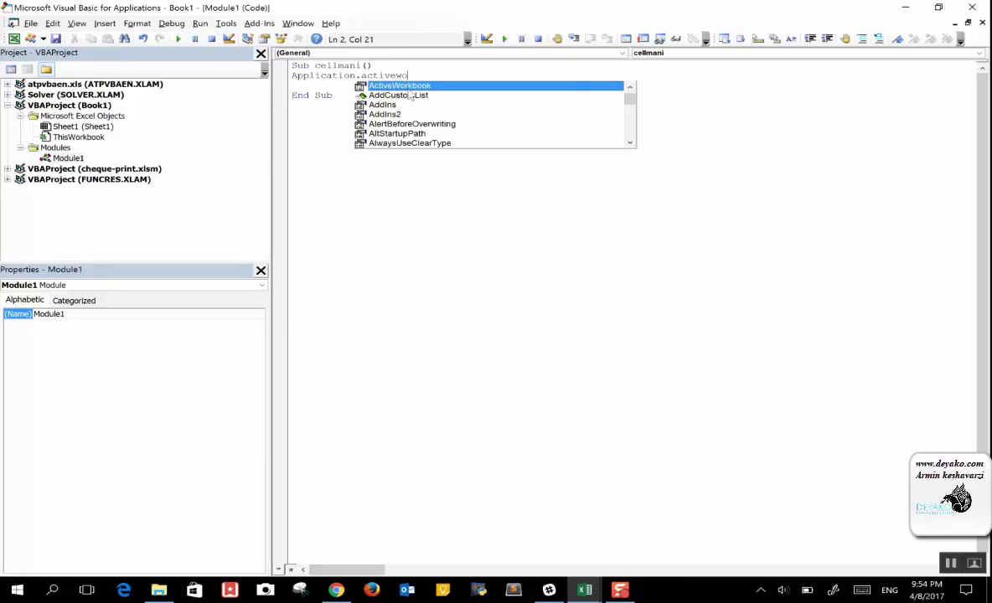
double_click(381, 85)
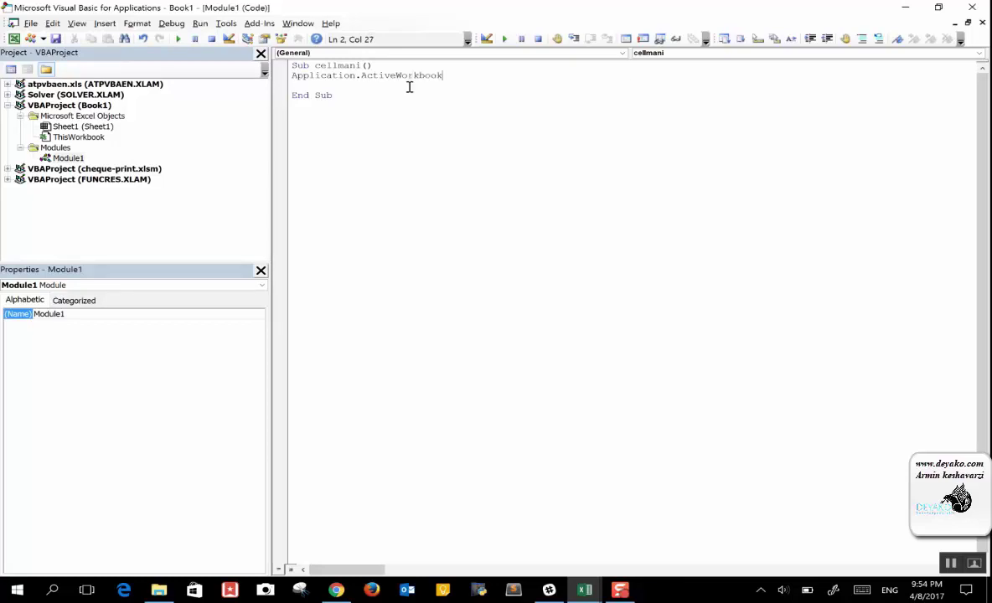
Glance at blank Book1, then append .Sheets("sheet1") after ActiveWorkbook in the code line.
mouse_move(584, 593)
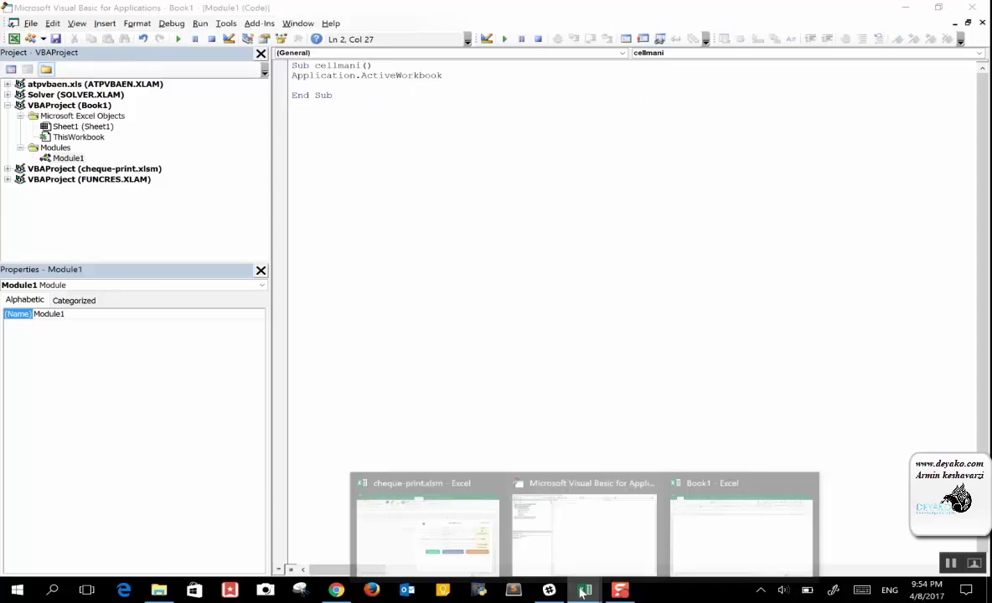
click(709, 529)
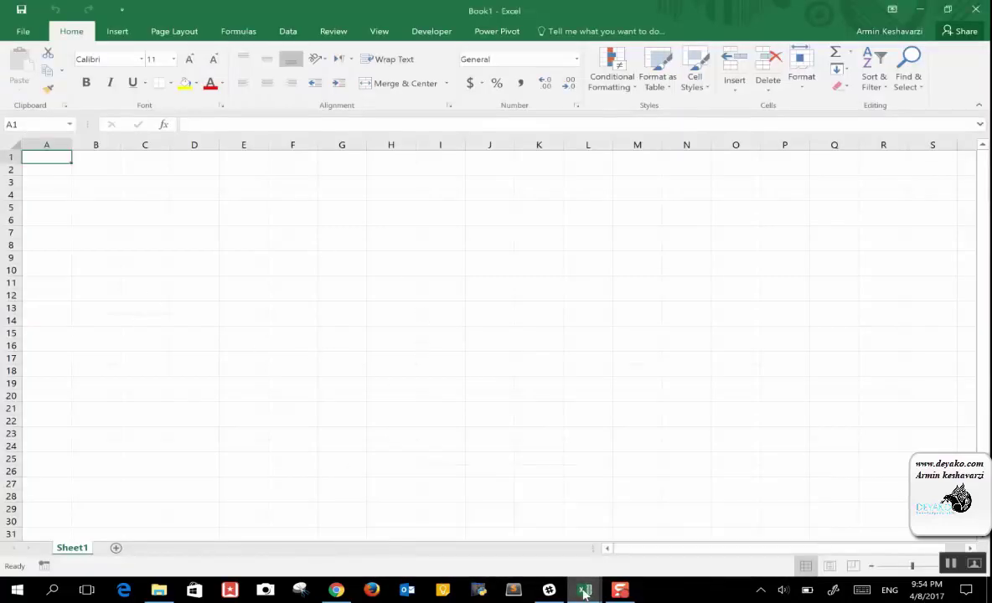
mouse_move(584, 590)
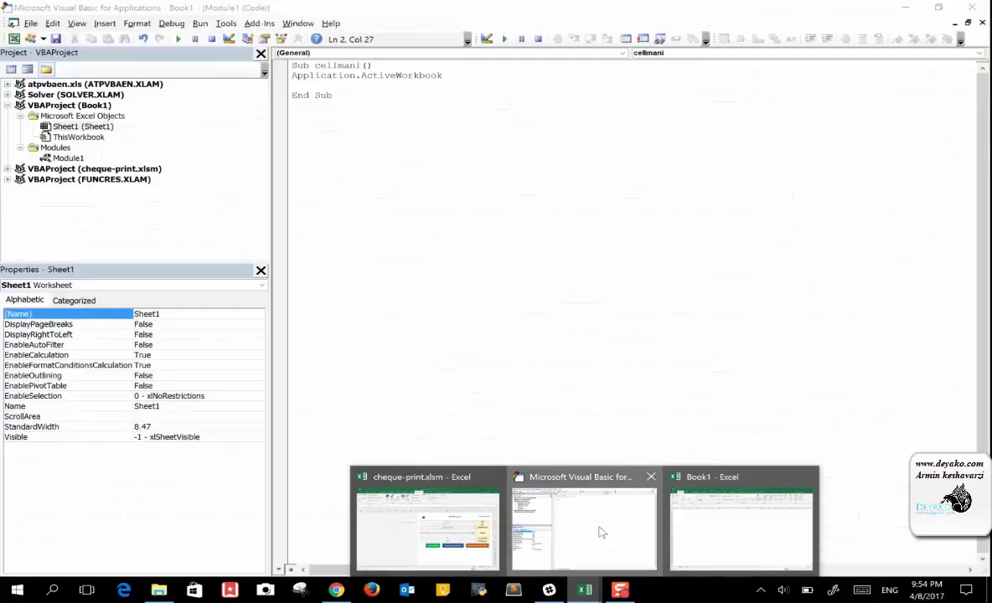
click(601, 532)
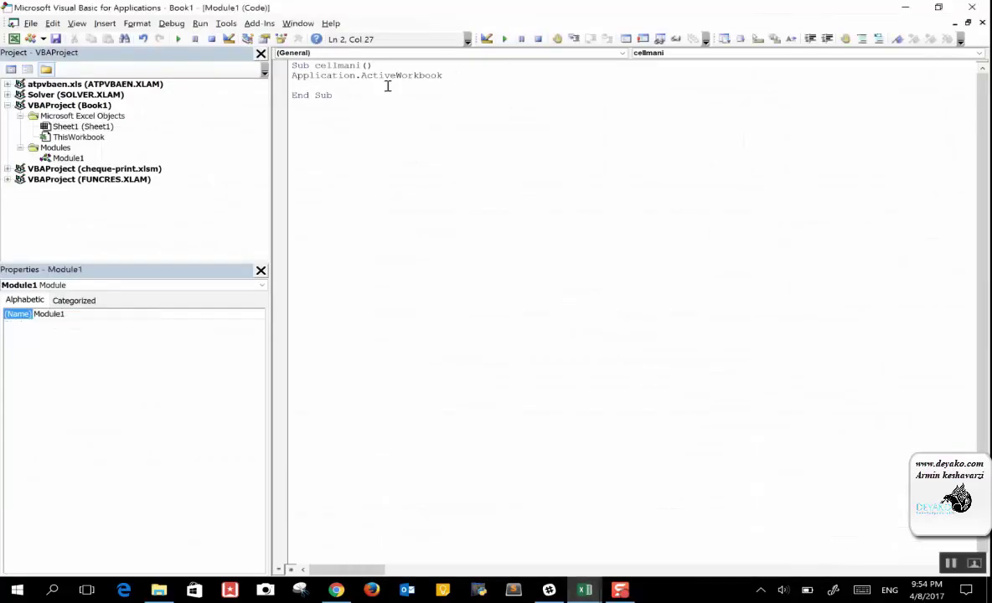
text(.)
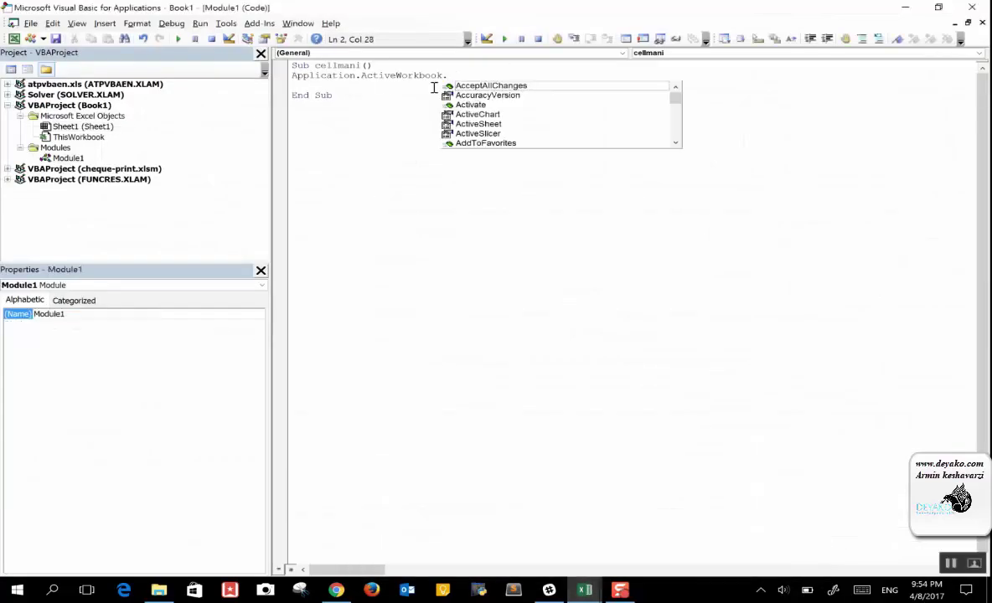
text(shee)
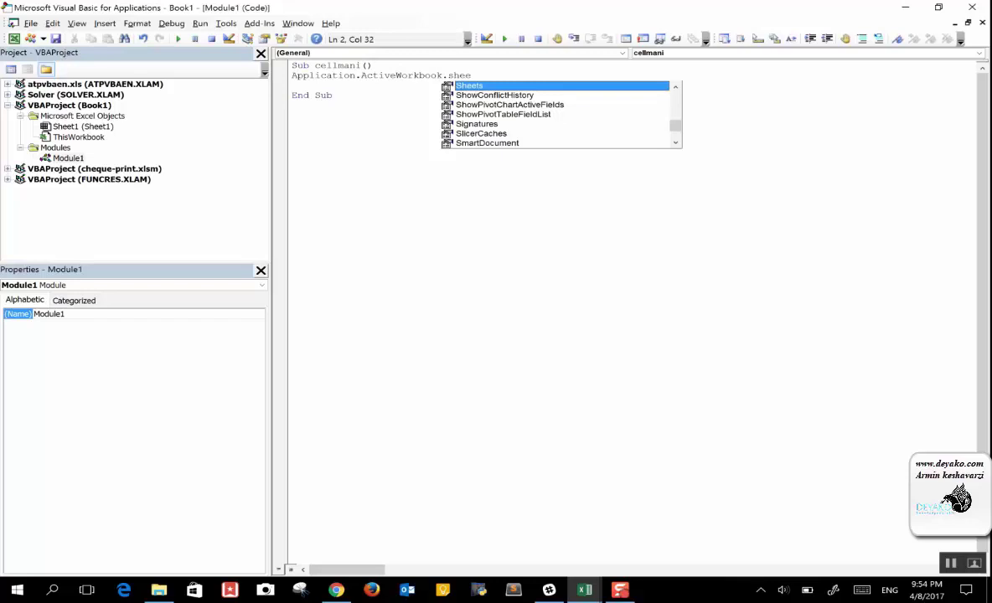
text(ts)
text(()
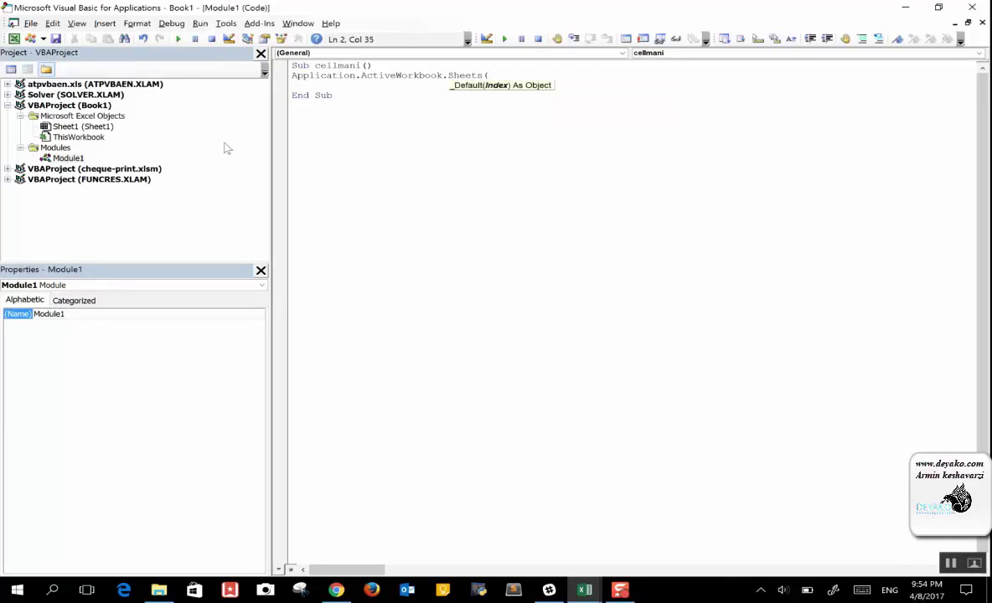
text("sheet1"))
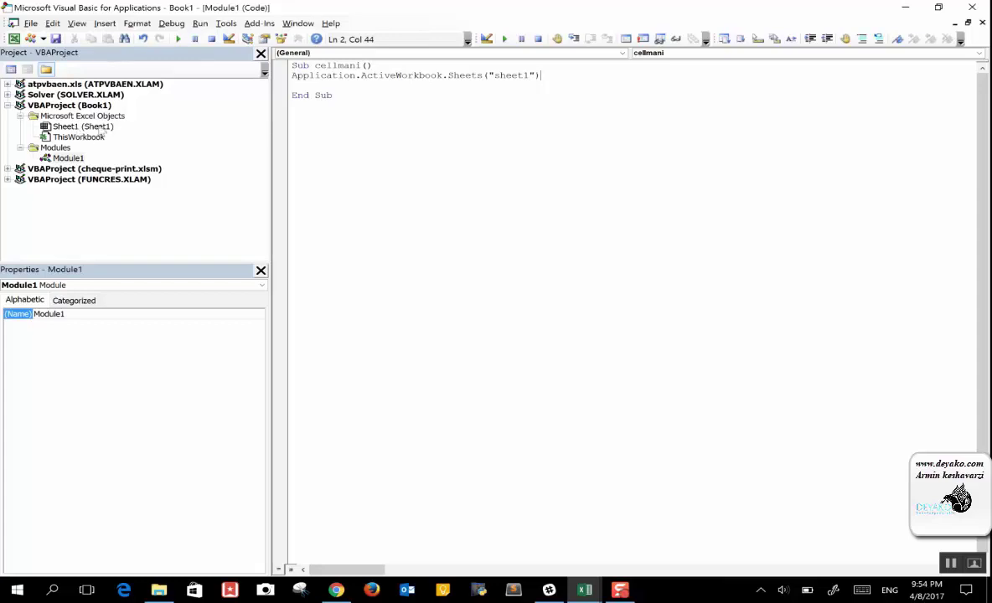
Rename Book1's Sheet1 worksheet to cells.
click(593, 590)
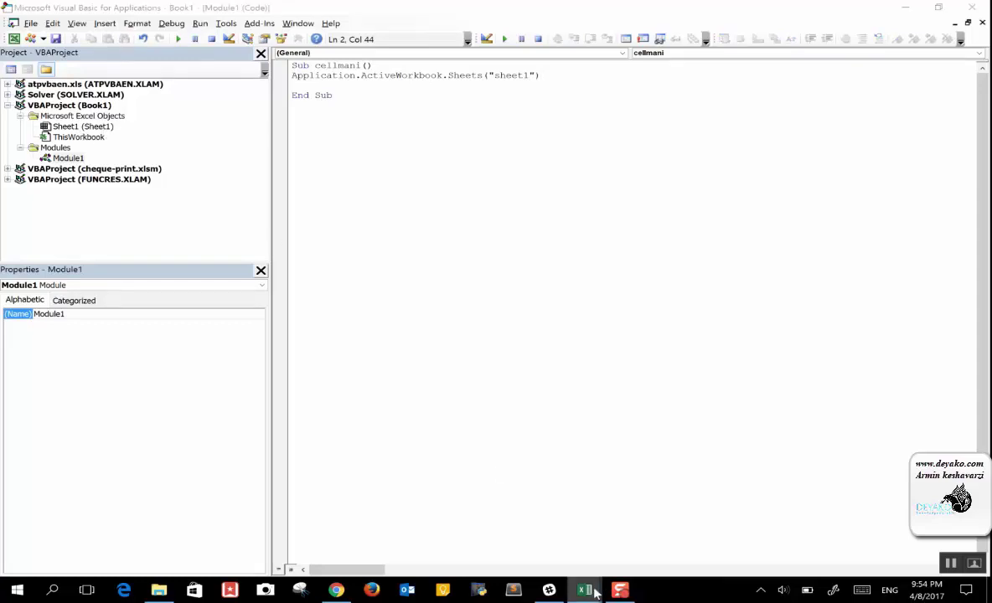
click(730, 553)
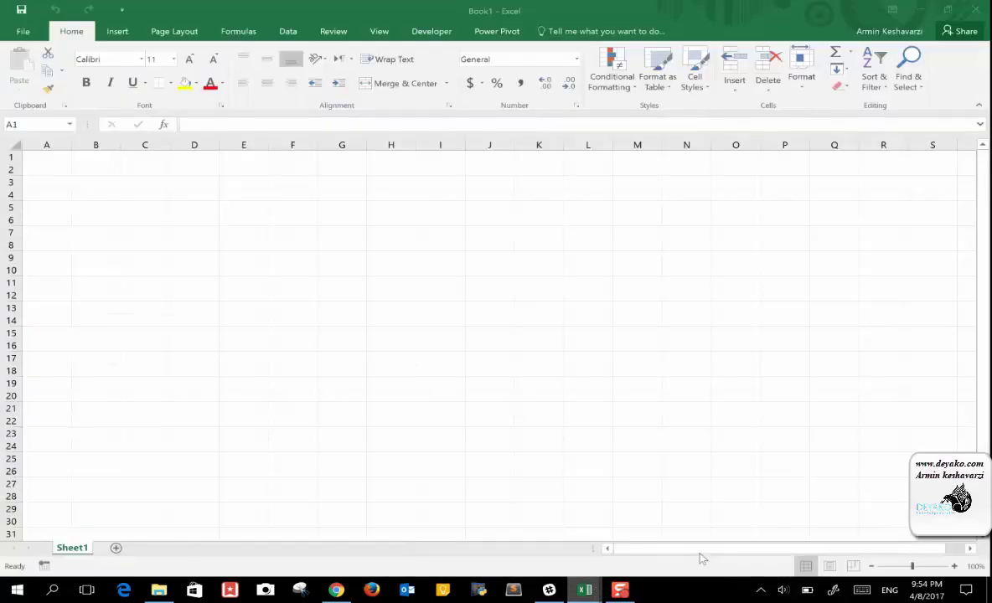
double_click(74, 548)
text(dells)
click(101, 449)
Return to the cellmani code and select the Sheet1 name in the Sheets reference.
mouse_move(594, 586)
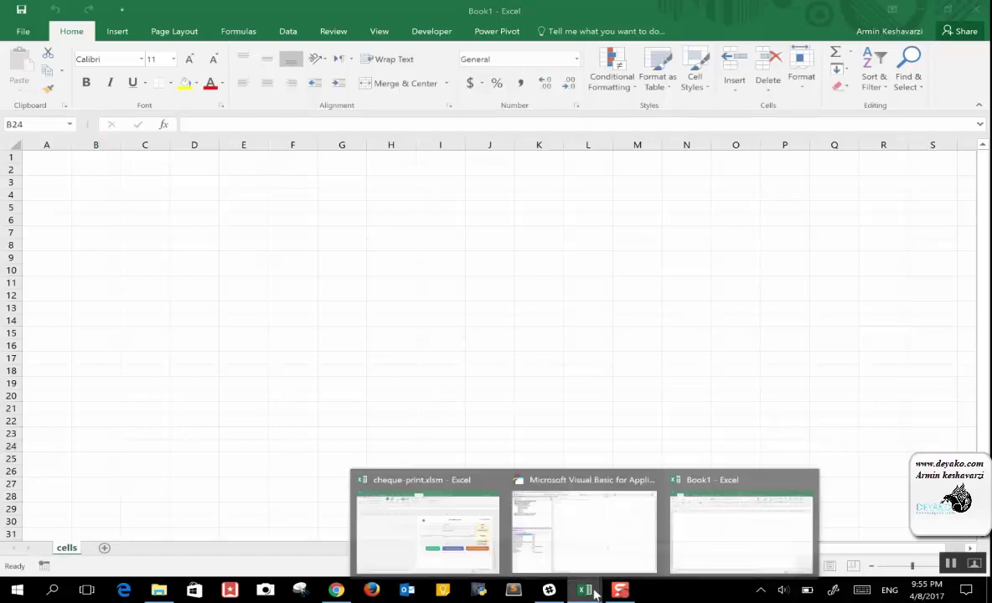
click(602, 525)
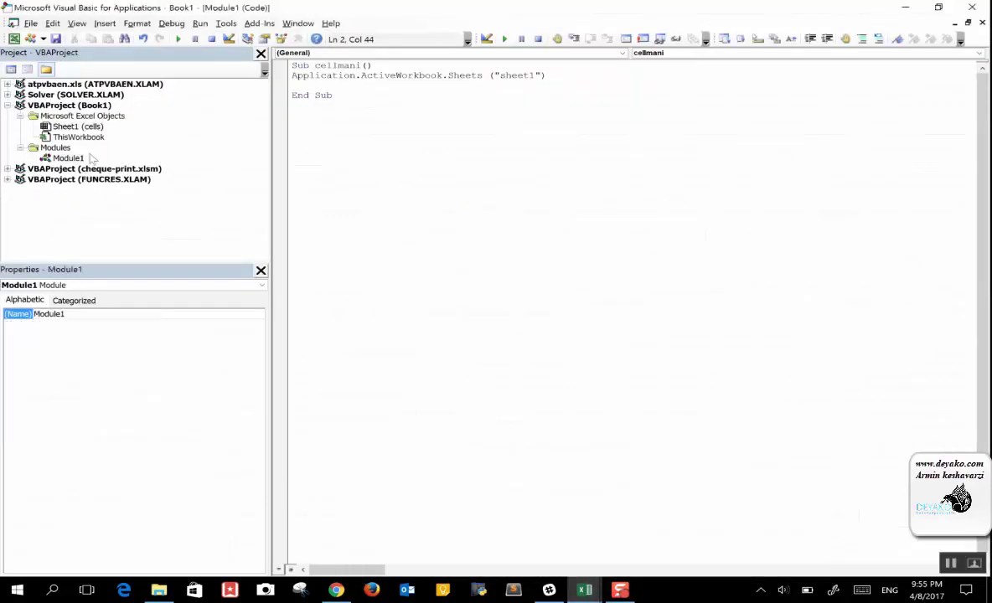
click(521, 75)
double_click(521, 74)
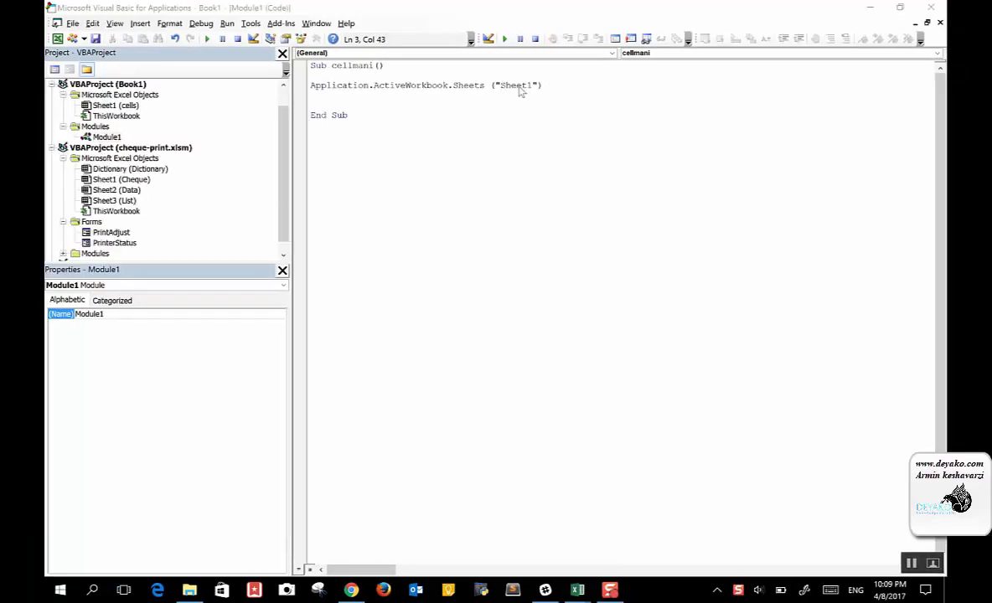
double_click(515, 85)
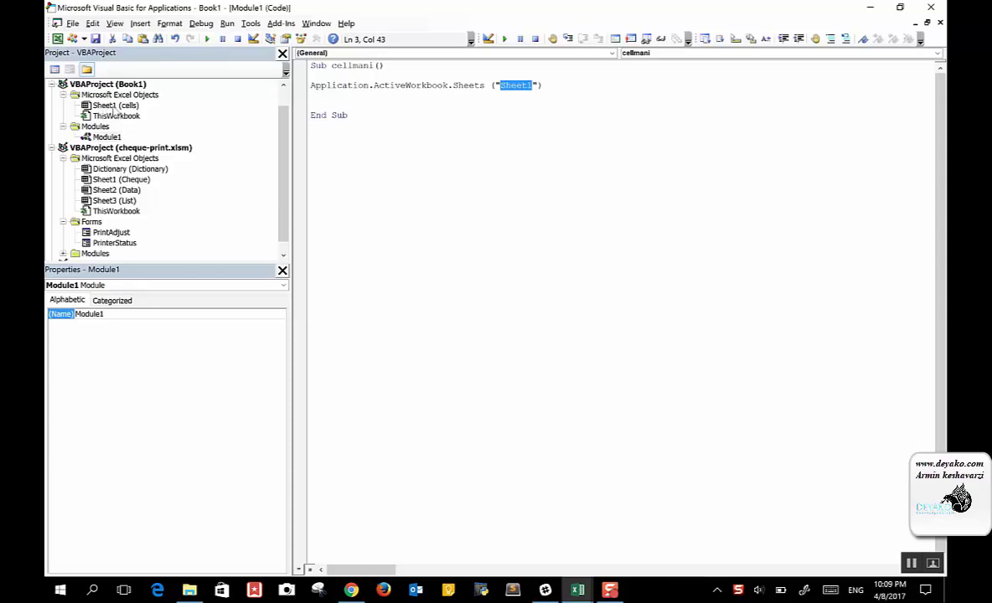
Change the reference to Sheets(1) and complete the line with .cells(1,1).value = 1.
click(539, 85)
key(BackSpace)
key(BackSpace)
key(BackSpace)
key(BackSpace)
key(BackSpace)
key(BackSpace)
key(BackSpace)
key(BackSpace)
key(BackSpace)
key(BackSpace)
text(()
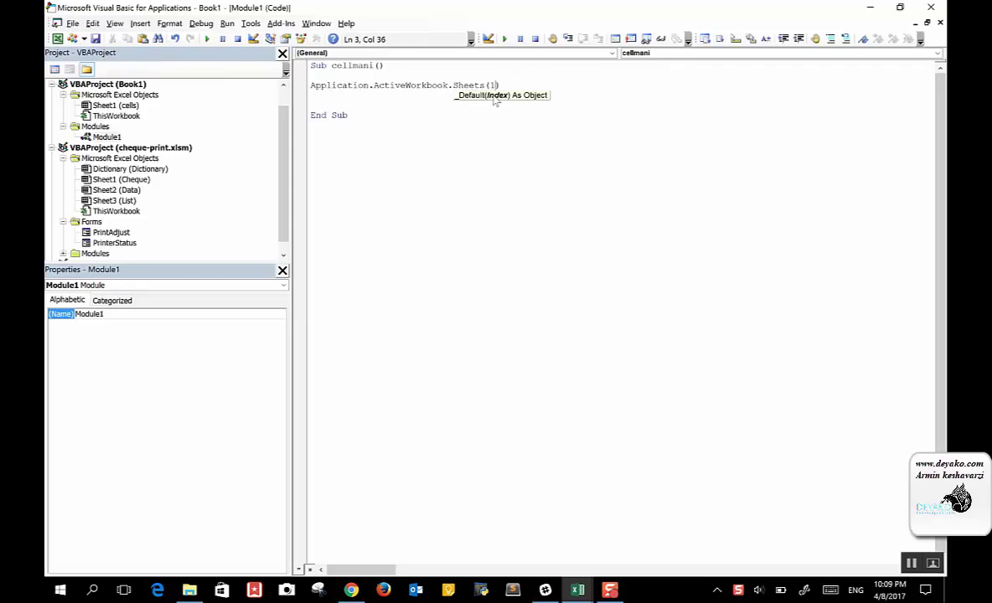
click(501, 85)
text(.cells()
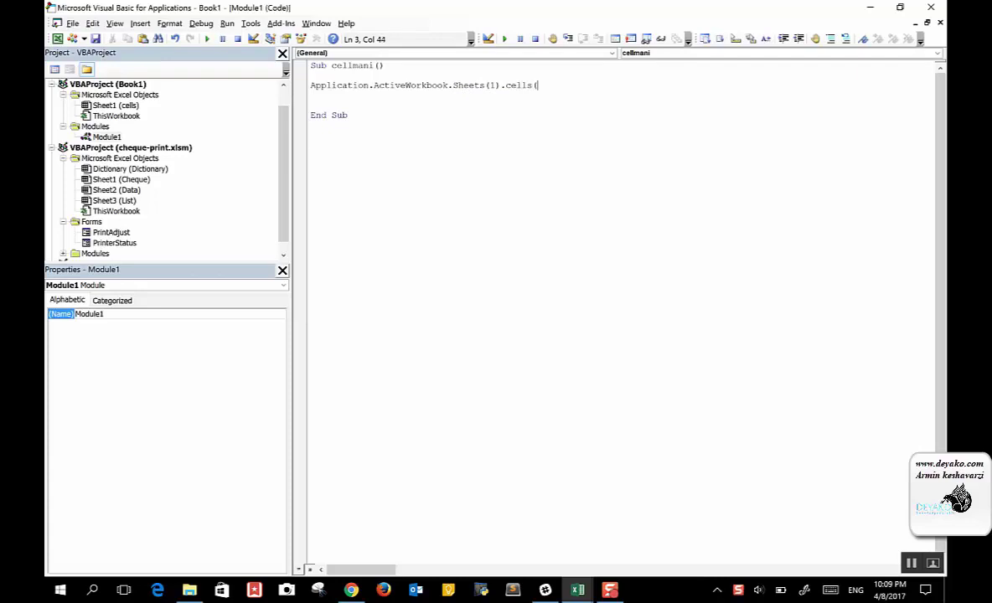
text(1,)
text(1))
text(.value = 1)
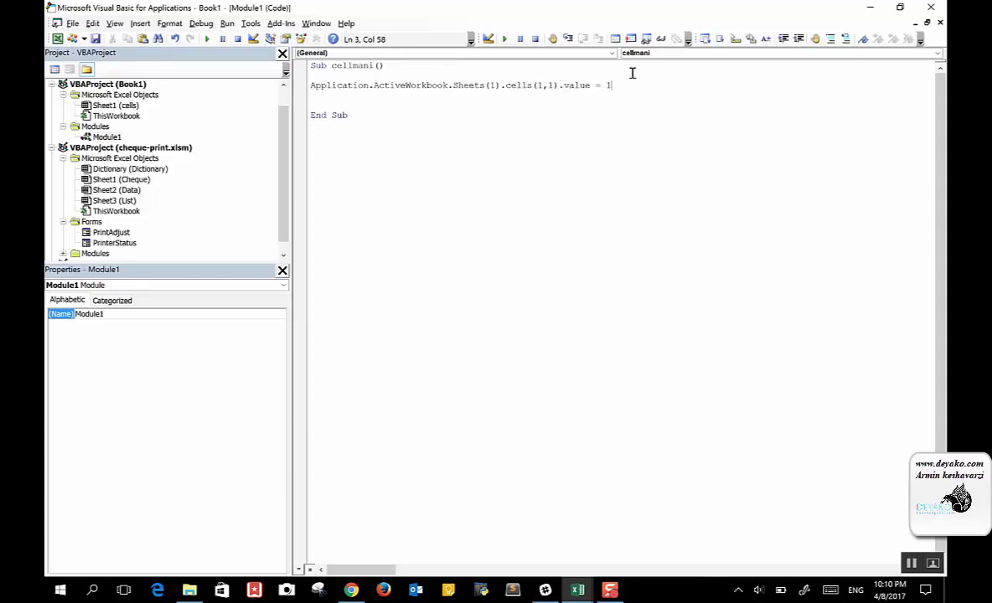
Duplicate the first cell-assignment line onto the line below it.
key(Return)
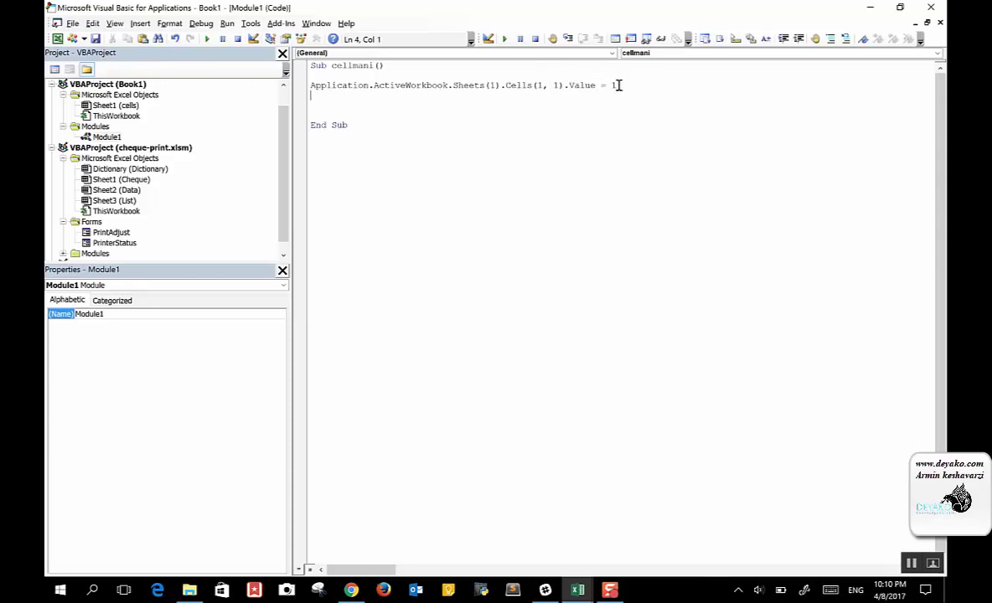
key(shift+Home)
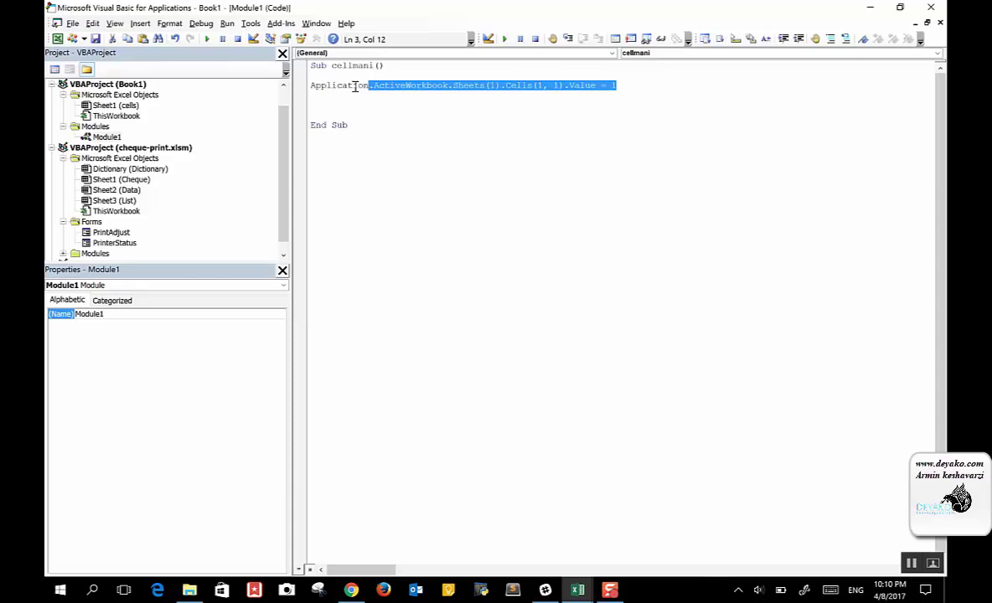
key(ctrl+c)
click(313, 96)
key(ctrl+v)
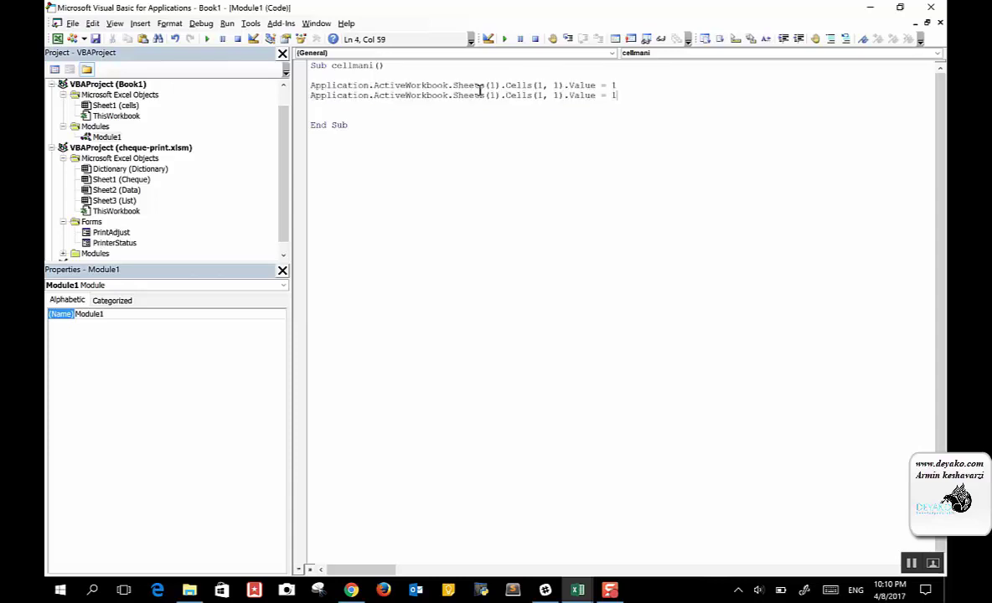
Edit the copy to Sheets("cells").Cells(1, 2).Value = "a".
double_click(493, 96)
text(")
text(cel)
key(BackSpace)
key(BackSpace)
key(BackSpace)
text(cells")
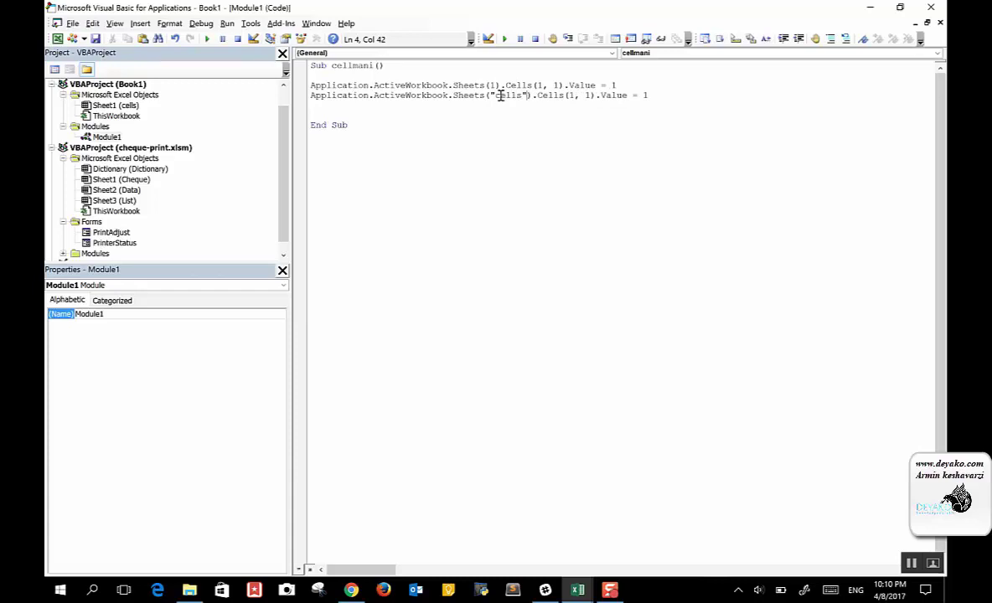
double_click(645, 95)
text("a)
double_click(589, 96)
text(2)
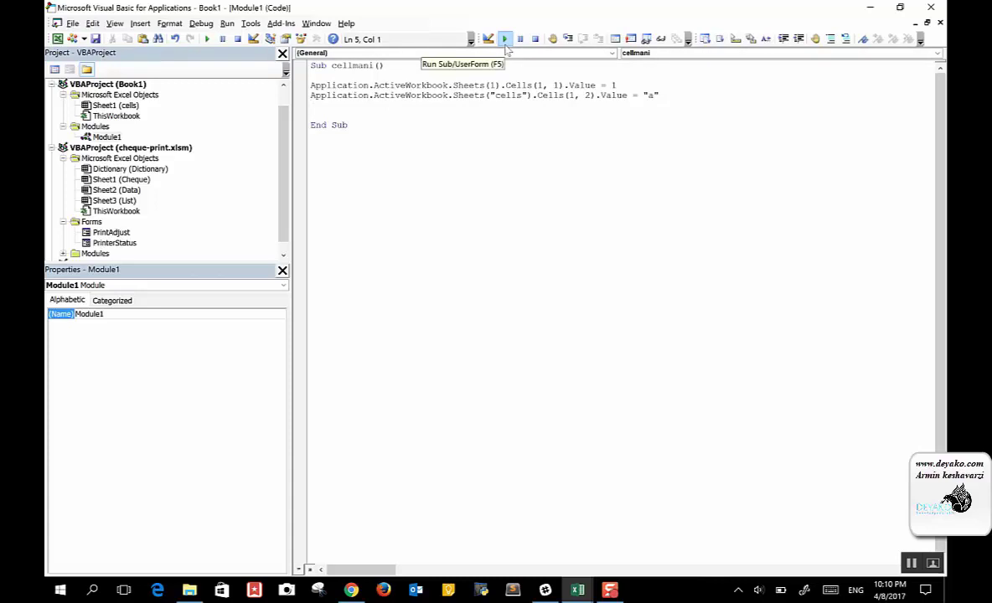
Check Book1, then back in the editor add an empty line below both assignments.
mouse_move(577, 589)
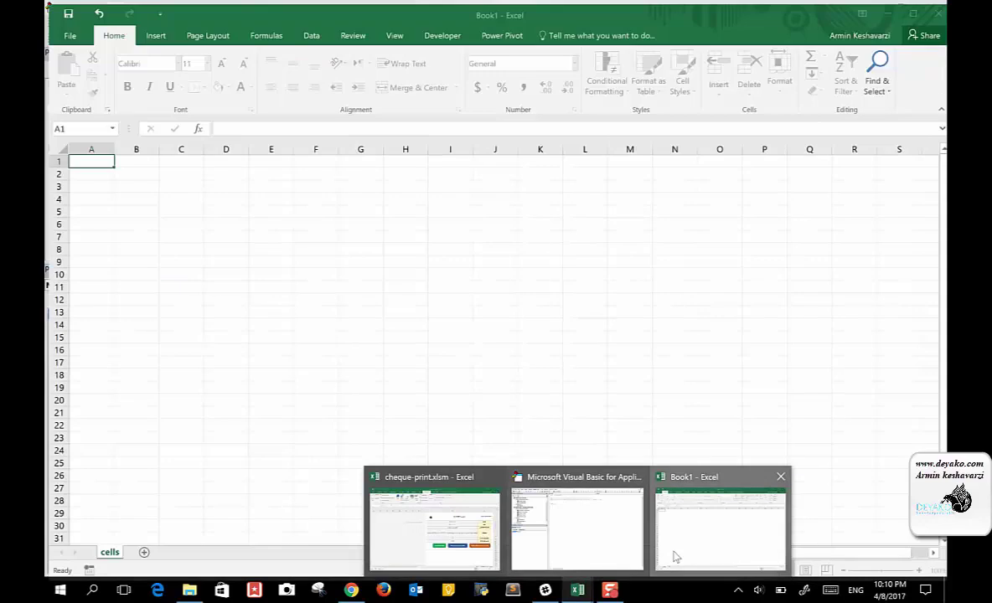
click(676, 557)
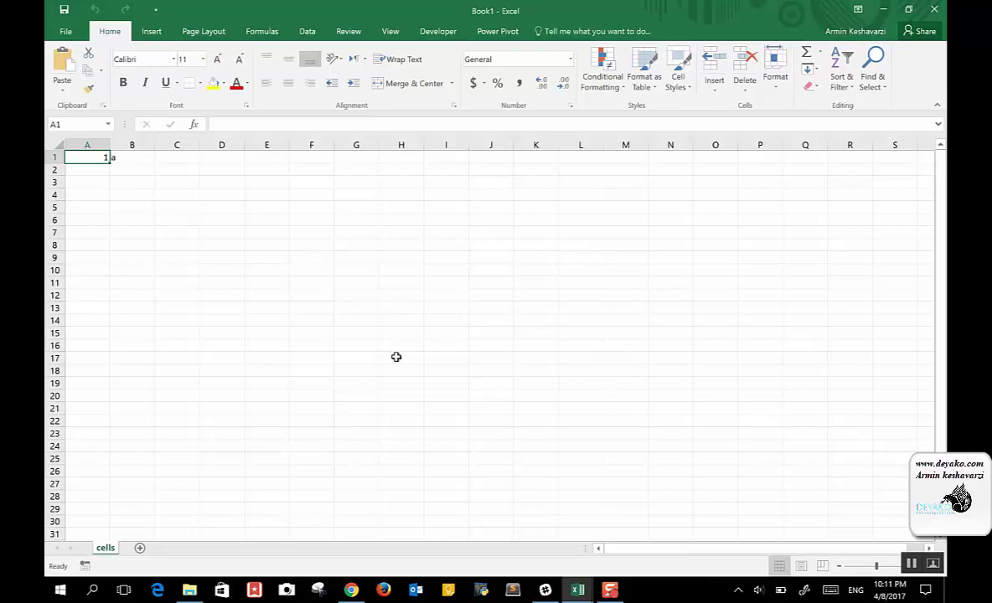
mouse_move(581, 592)
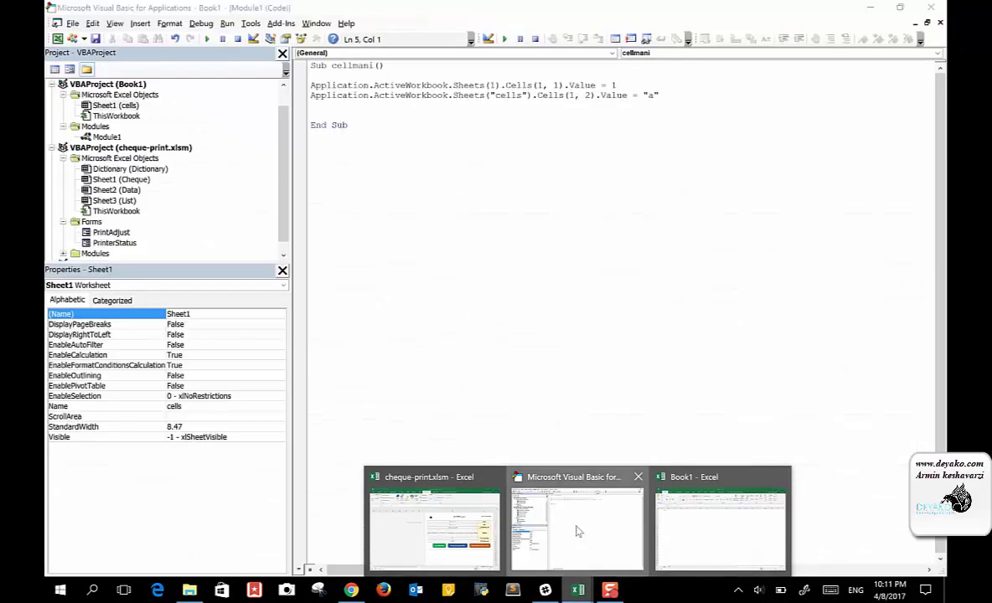
click(577, 530)
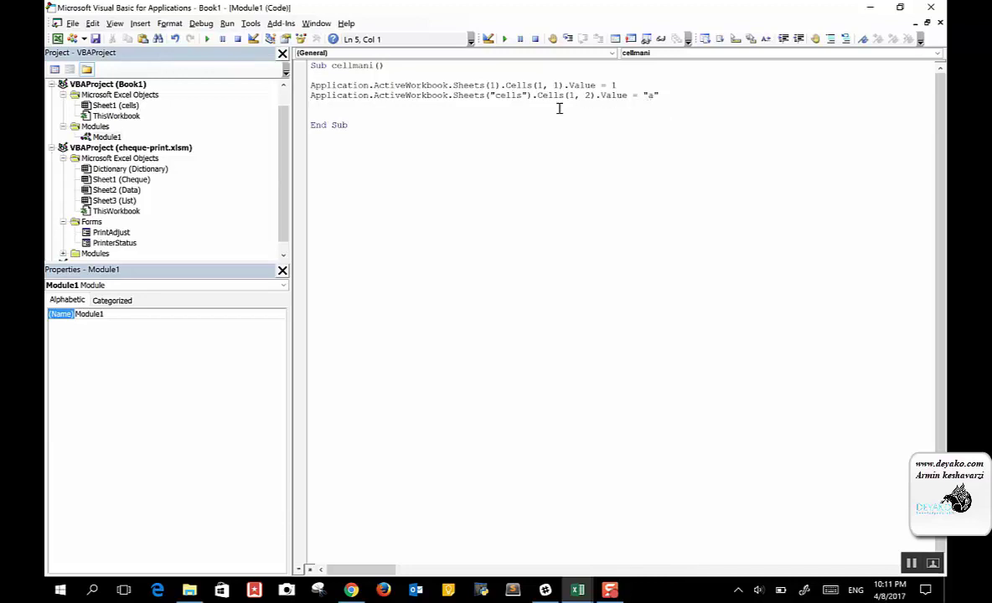
key(Return)
key(Down)
drag(311, 86, 666, 98)
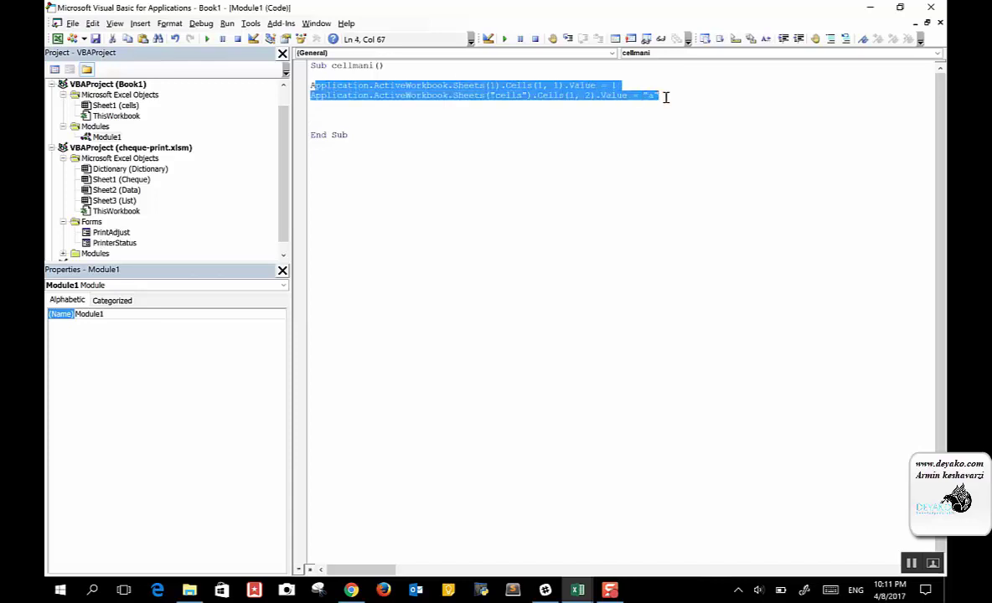
click(336, 112)
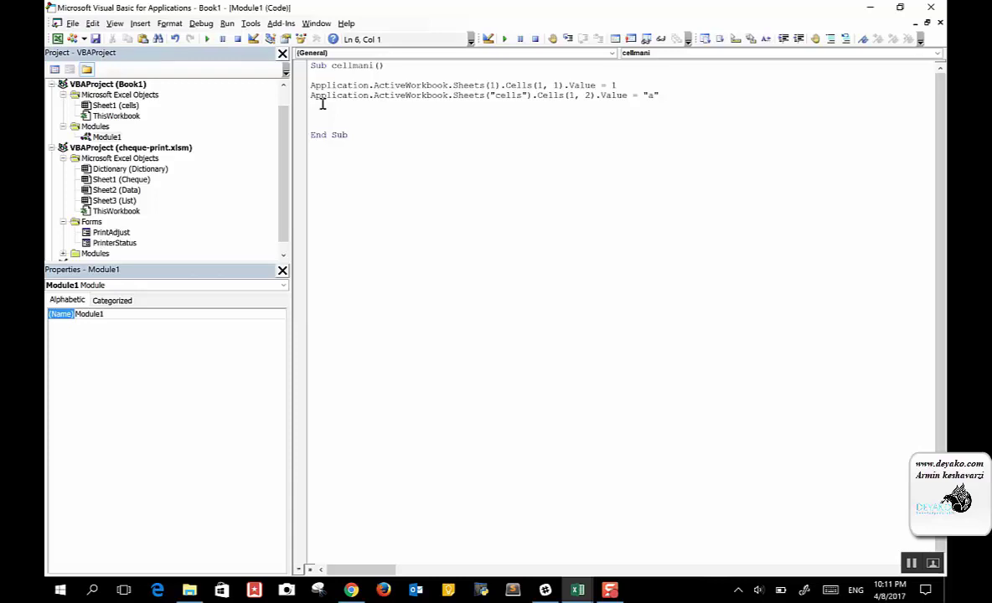
Add Sheets(1).Cells(2, 1) = 2, run cellmani, and check that A2 in Book1 shows 2.
text(she)
text(s)
text((1).lls)
text(2)
text() = 2)
click(207, 39)
click(577, 590)
click(637, 501)
click(76, 171)
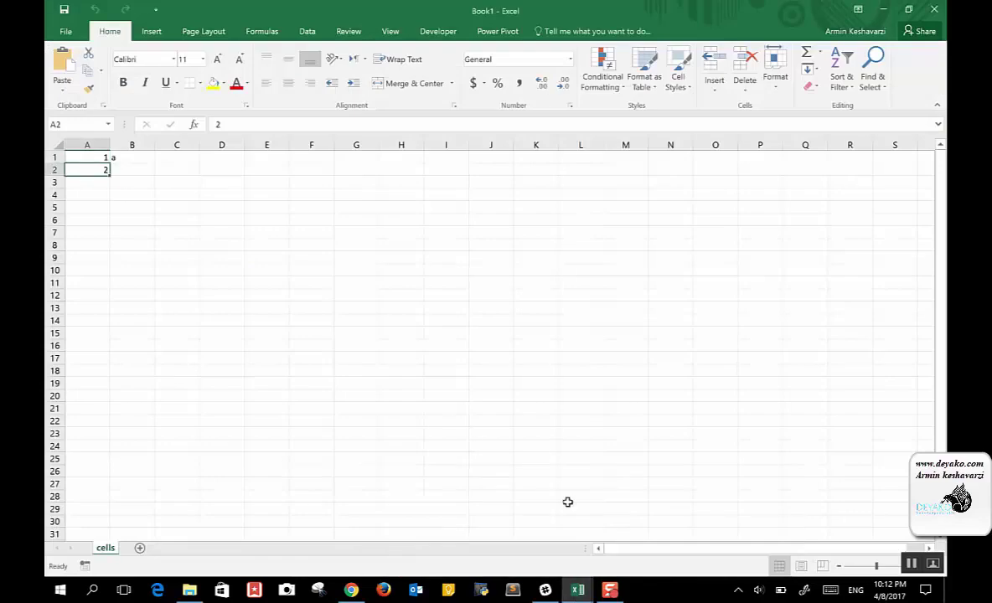
In the editor, add the line Sheets("Cells").Range("b2") = "b" below the A2 assignment.
click(580, 591)
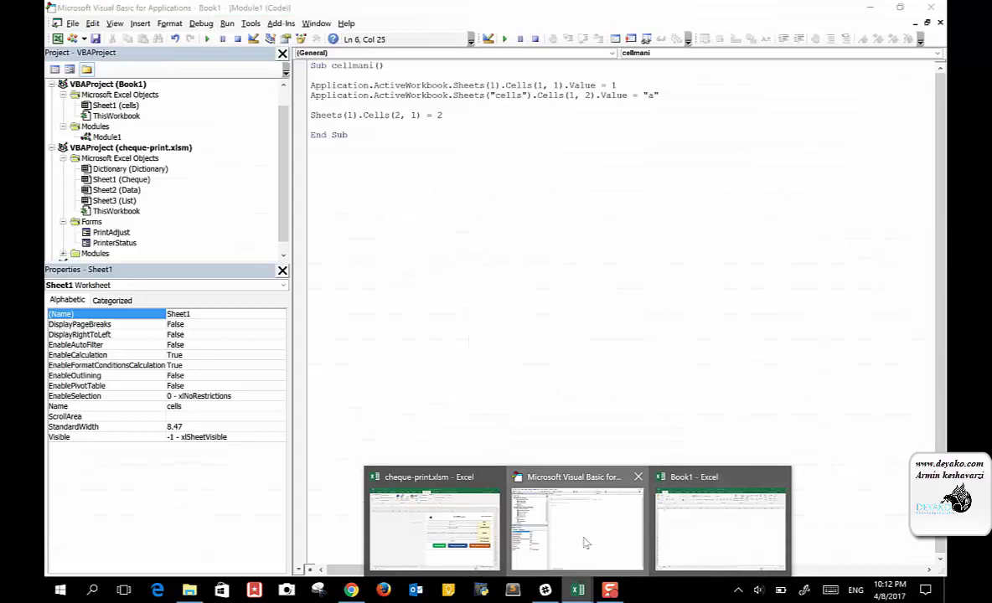
click(586, 544)
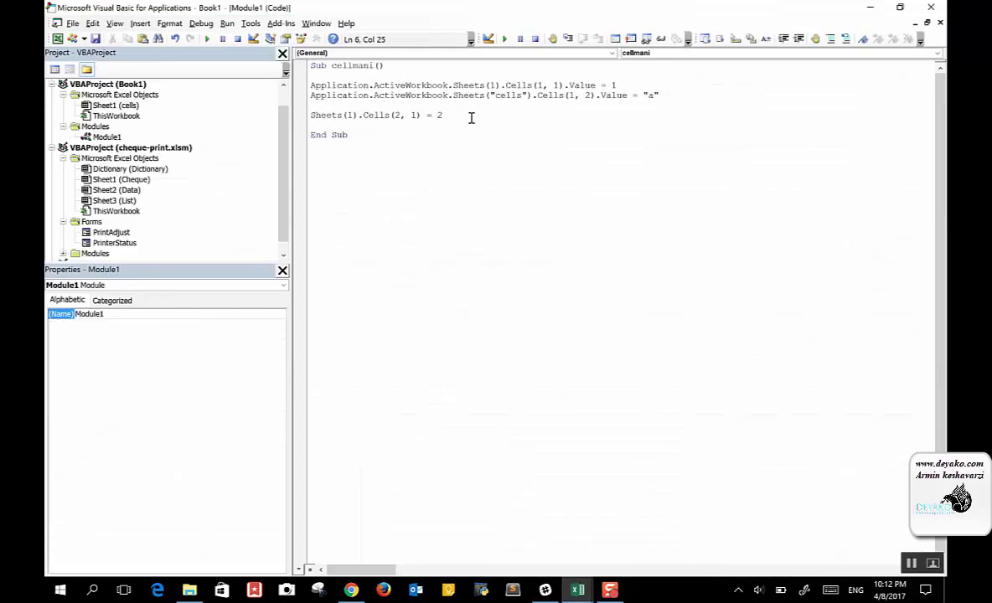
key(Return)
key(Return)
text(sheets)
text(("Cells").)
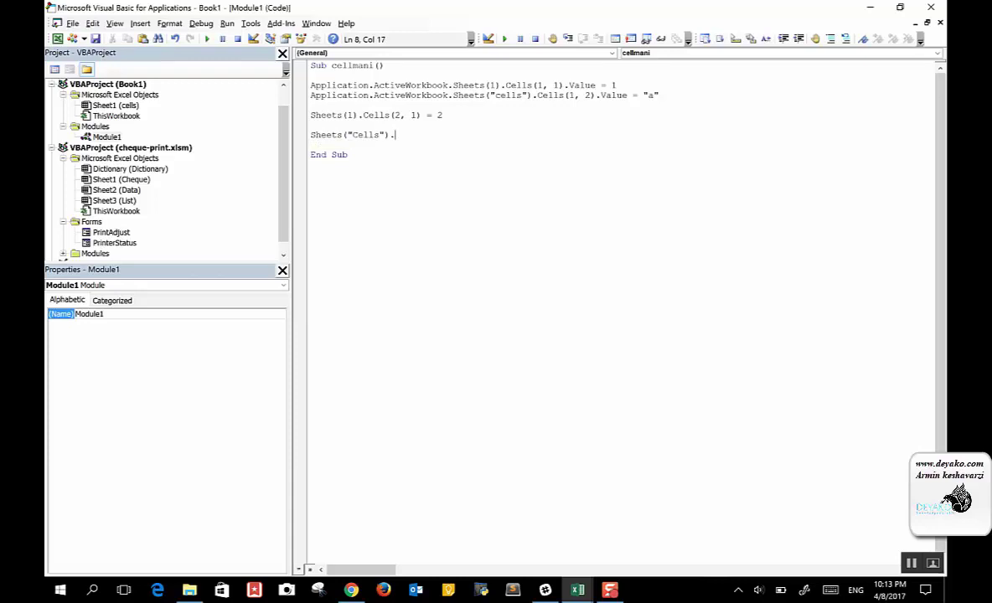
text(range)
key(BackSpace)
key(BackSpace)
key(BackSpace)
key(BackSpace)
key(BackSpace)
key(BackSpace)
key(ctrl+space)
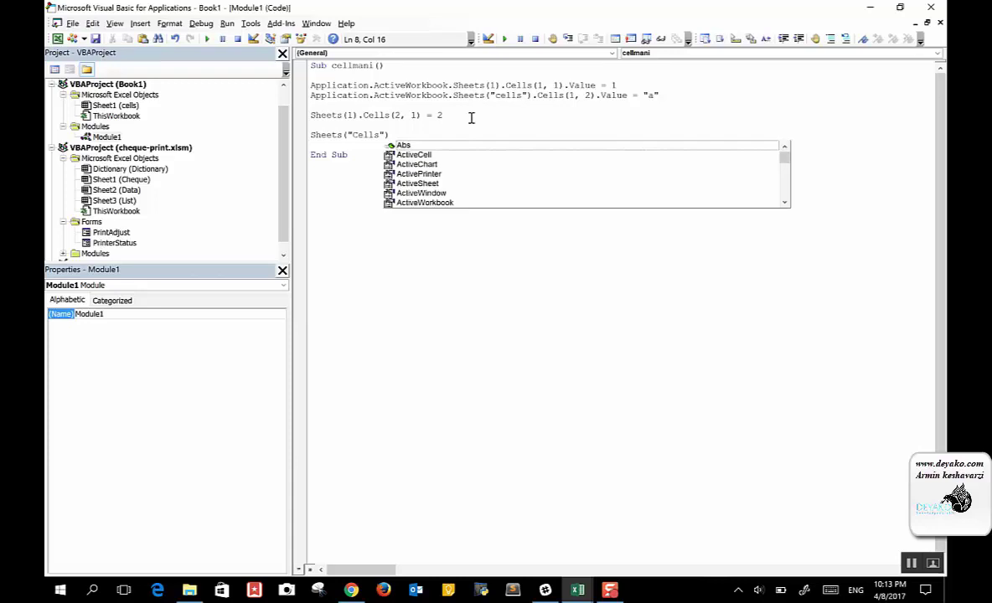
text(.range()
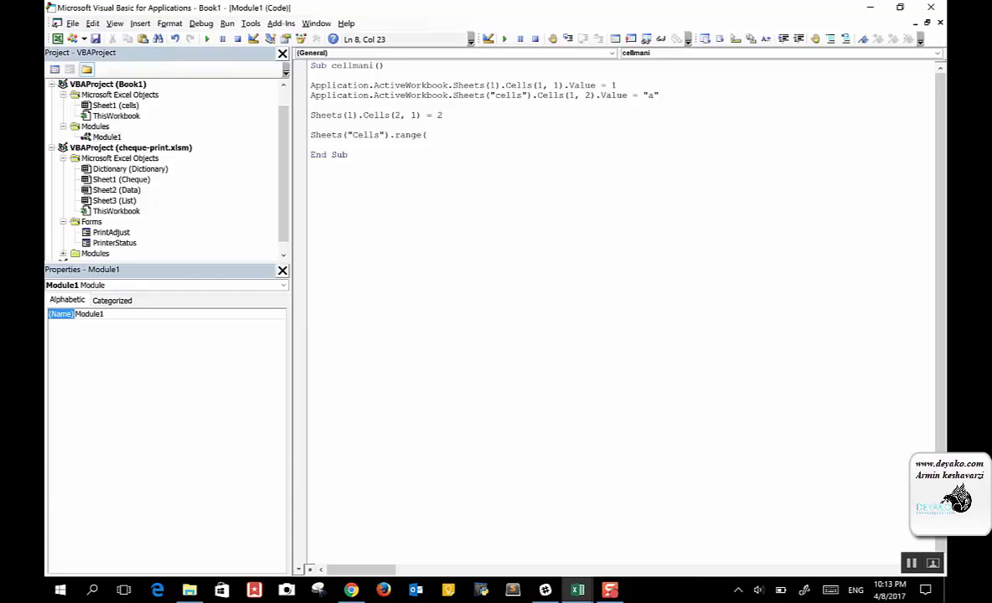
click(578, 590)
click(441, 131)
text(")
text(b2)
text("))
text( = )
text("b")
click(349, 96)
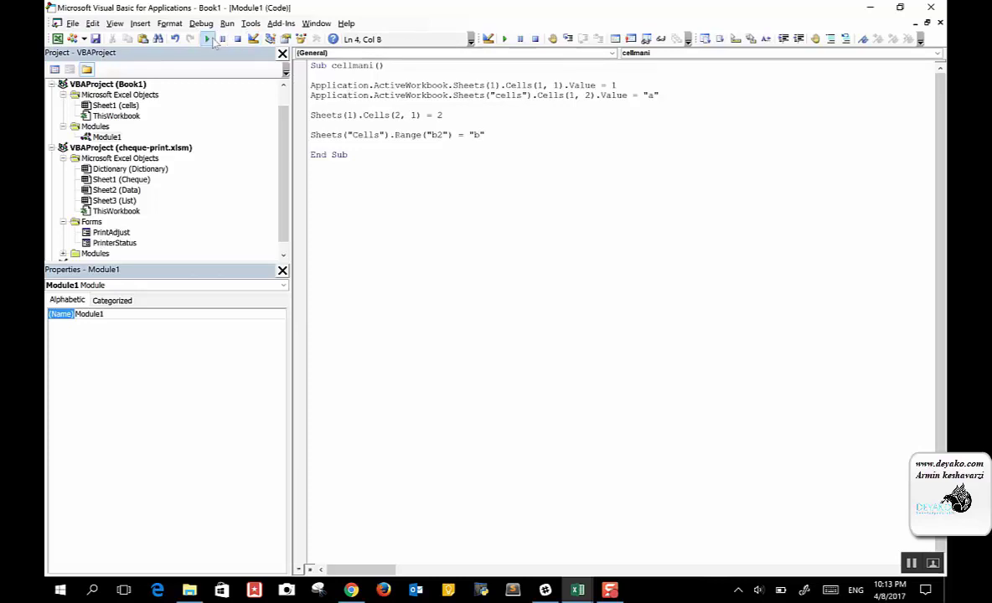
Run cellmani and view Book1 to confirm B2 shows b.
click(209, 40)
mouse_move(578, 590)
click(682, 529)
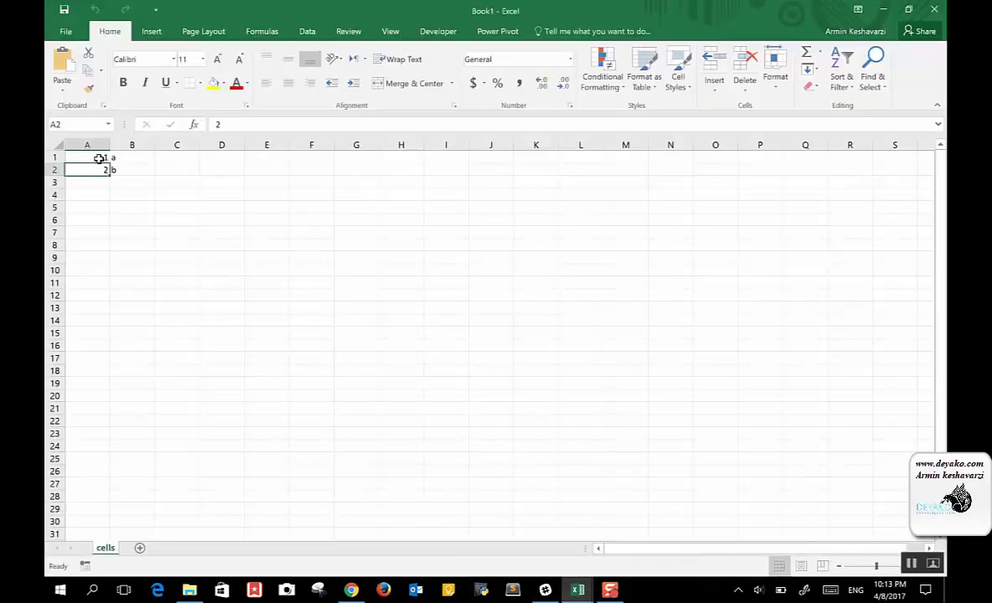
Change the range in the Range line from "b2" to "b2:e2".
click(580, 590)
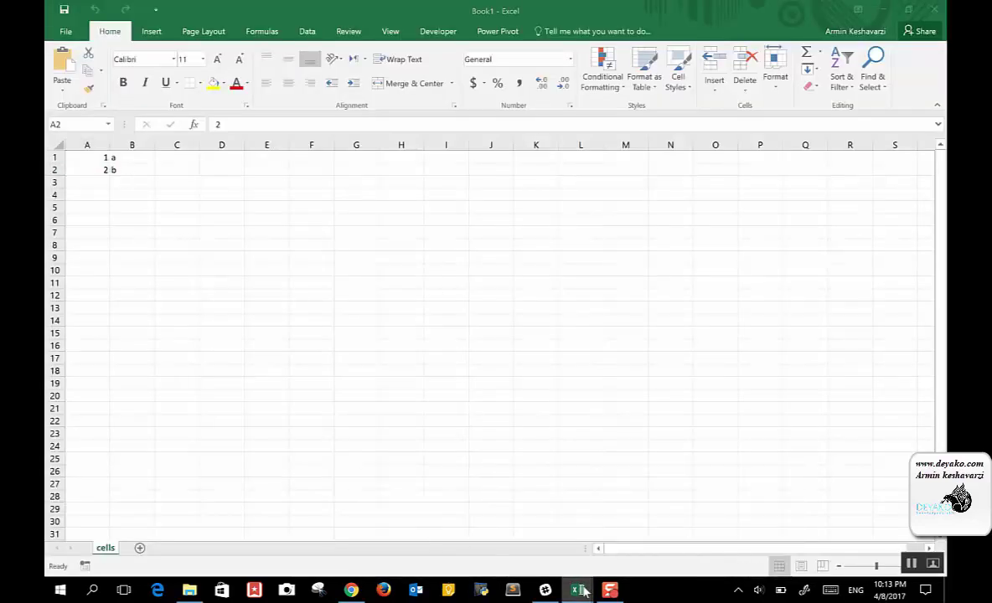
click(605, 539)
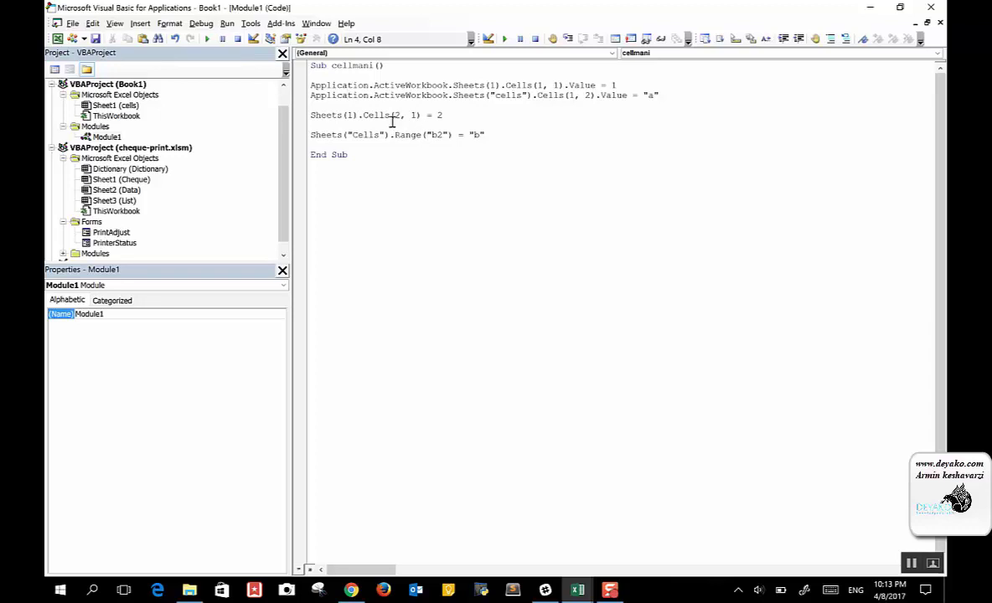
click(442, 134)
text(:)
text(c)
key(BackSpace)
text(e2)
click(480, 146)
Run cellmani and select B2:E2 in Book1 to verify every cell holds b.
click(207, 38)
click(577, 590)
click(684, 551)
click(137, 169)
drag(181, 169, 261, 168)
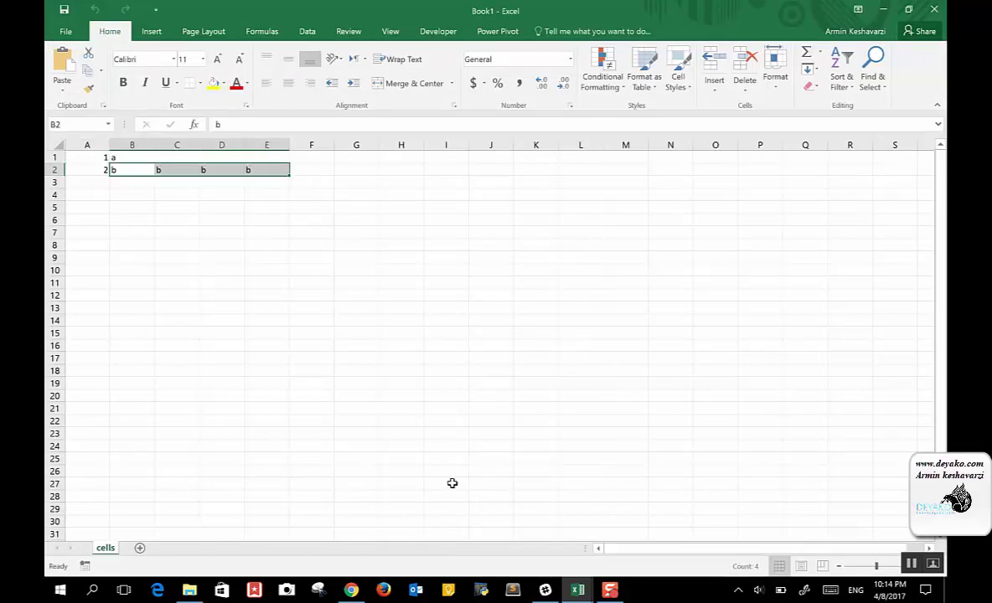
Add a line containing just a after the Range line in cellmani.
click(578, 590)
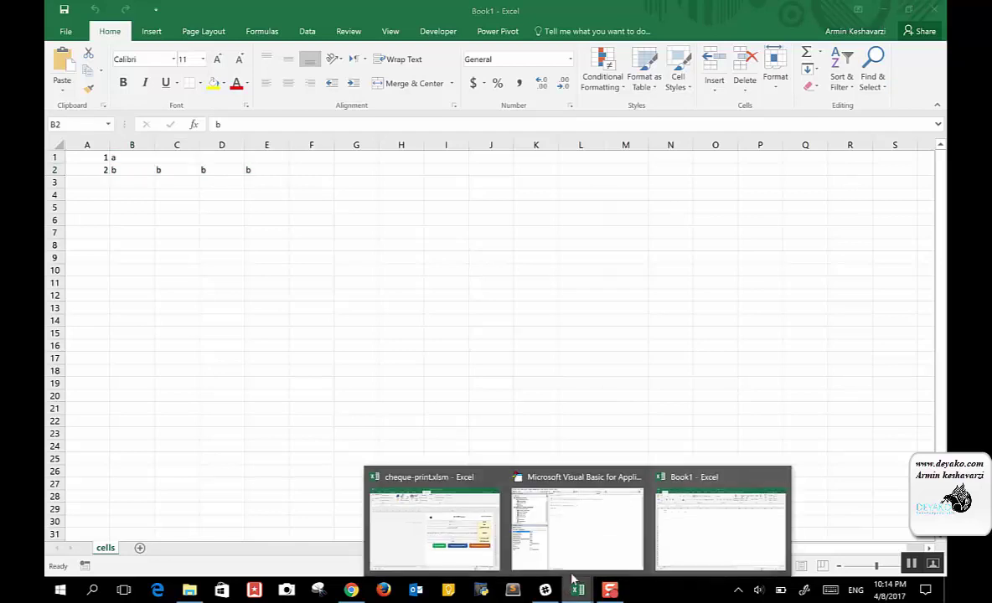
click(593, 537)
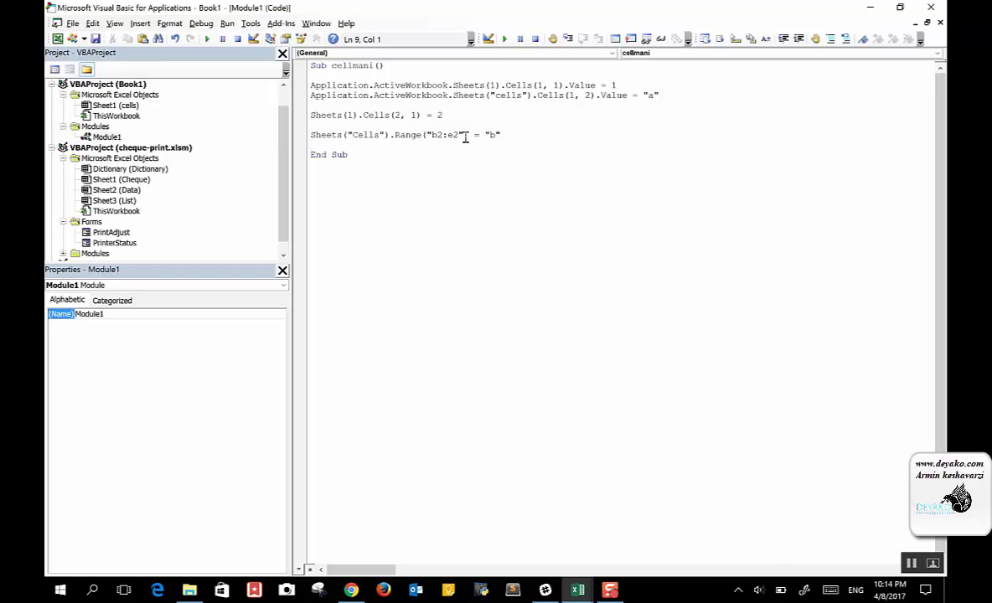
click(511, 134)
key(Return)
key(Return)
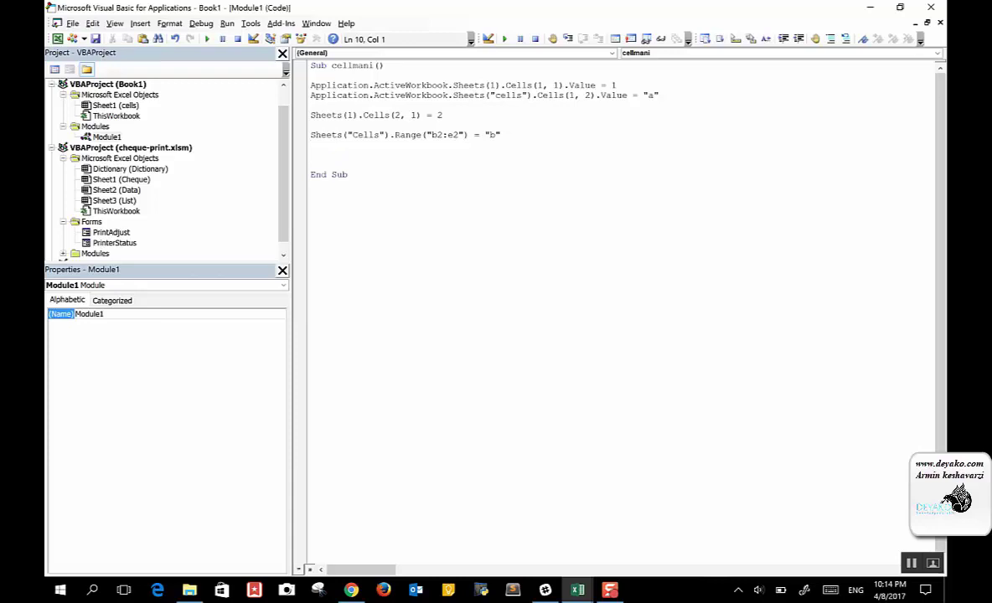
text(a)
Insert a blank line above Sub cellmani() at the top of the module.
click(304, 66)
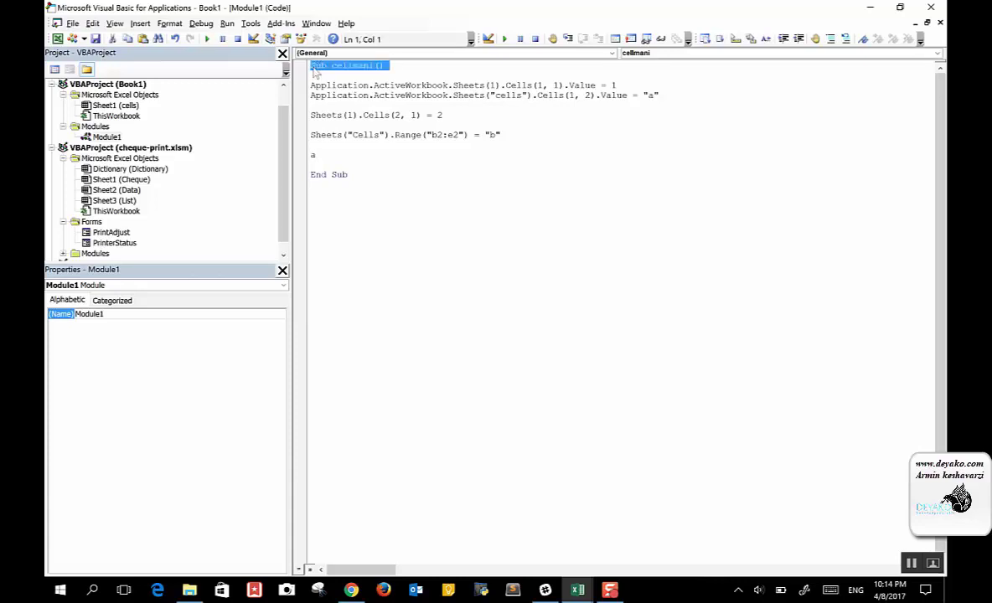
click(311, 65)
key(Return)
key(Return)
click(311, 74)
Declare Dim a As Integer on the top line, correcting the autocompleted Interior to Integer.
text(dim )
text(a )
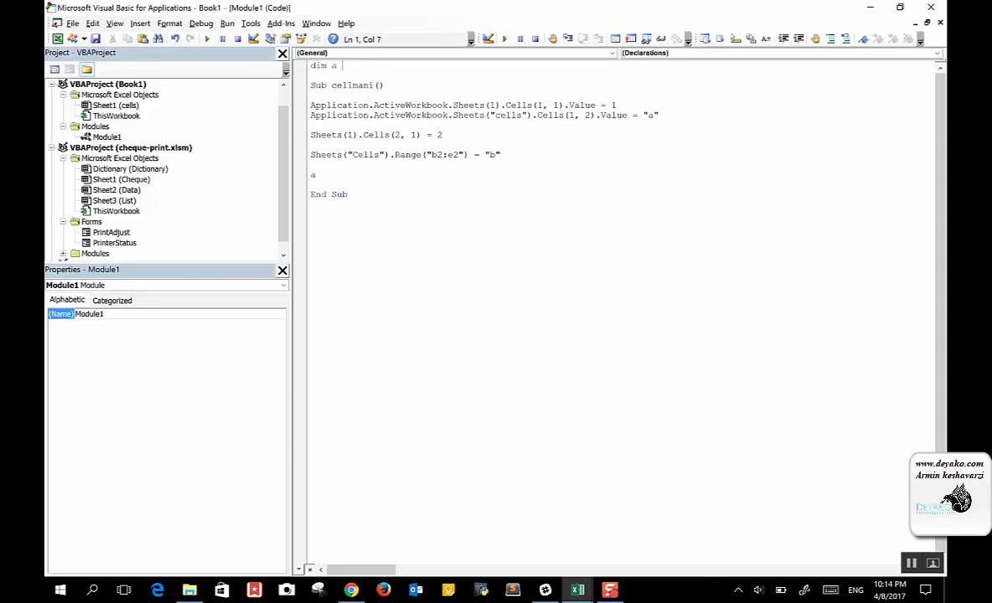
text(as )
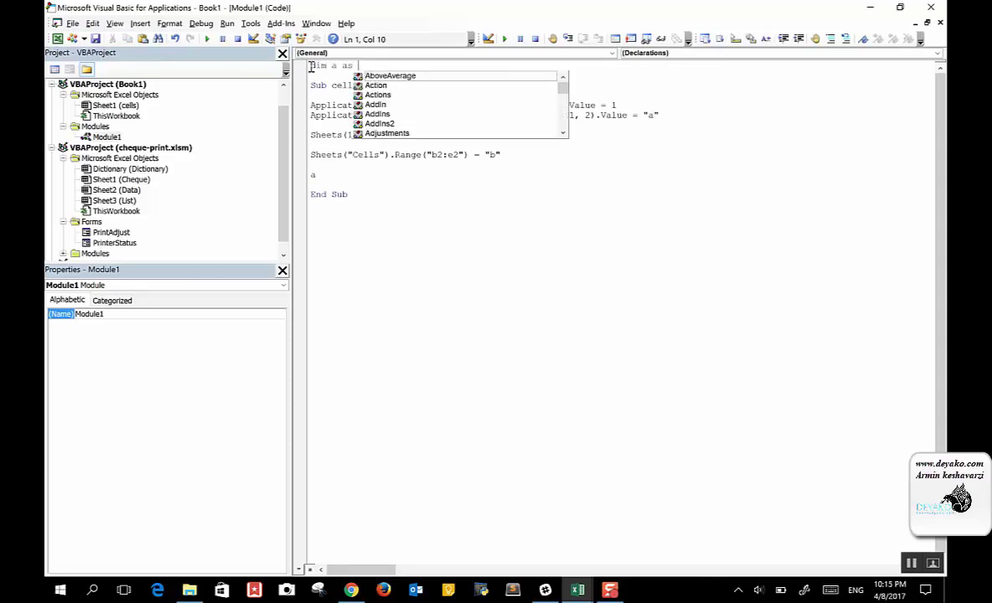
text(inter)
key(Tab)
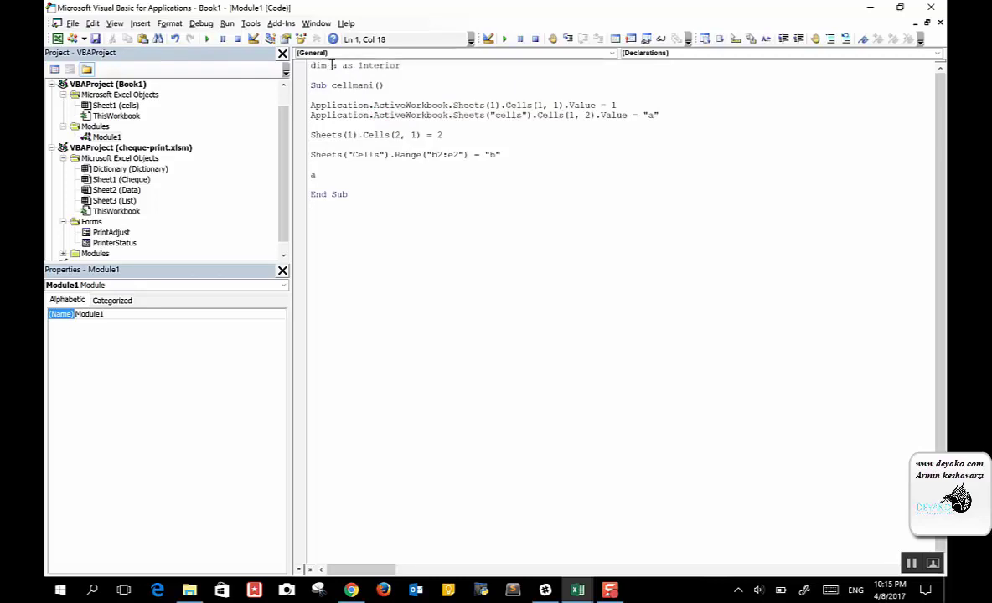
key(Down)
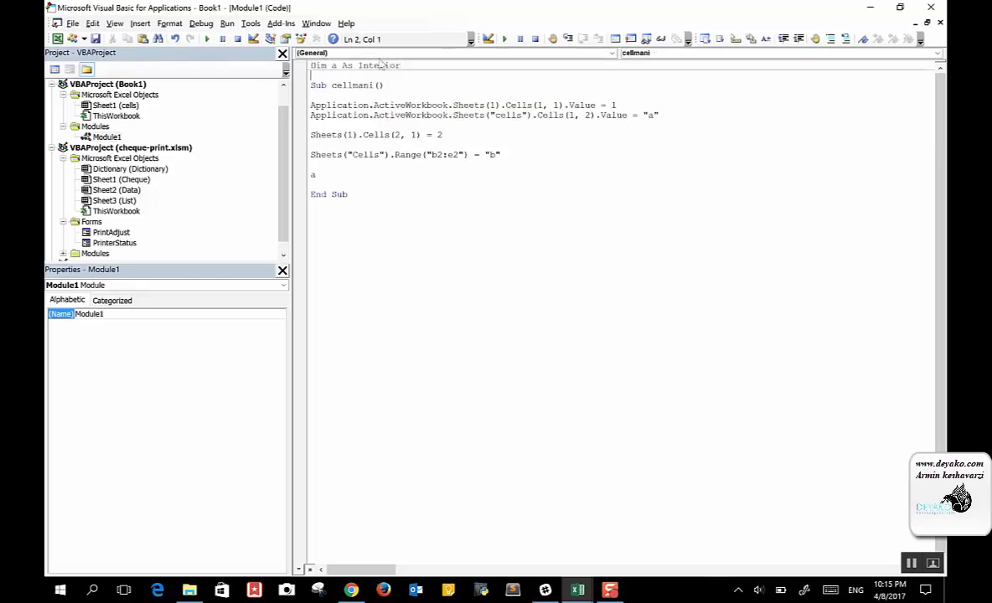
click(379, 66)
double_click(379, 65)
text(integer)
key(Return)
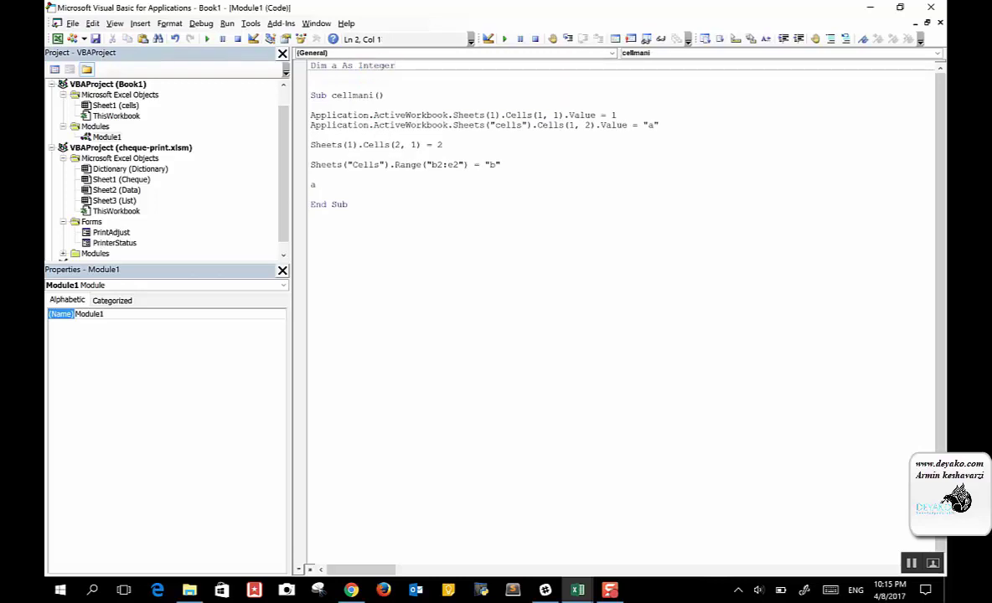
double_click(334, 65)
double_click(385, 67)
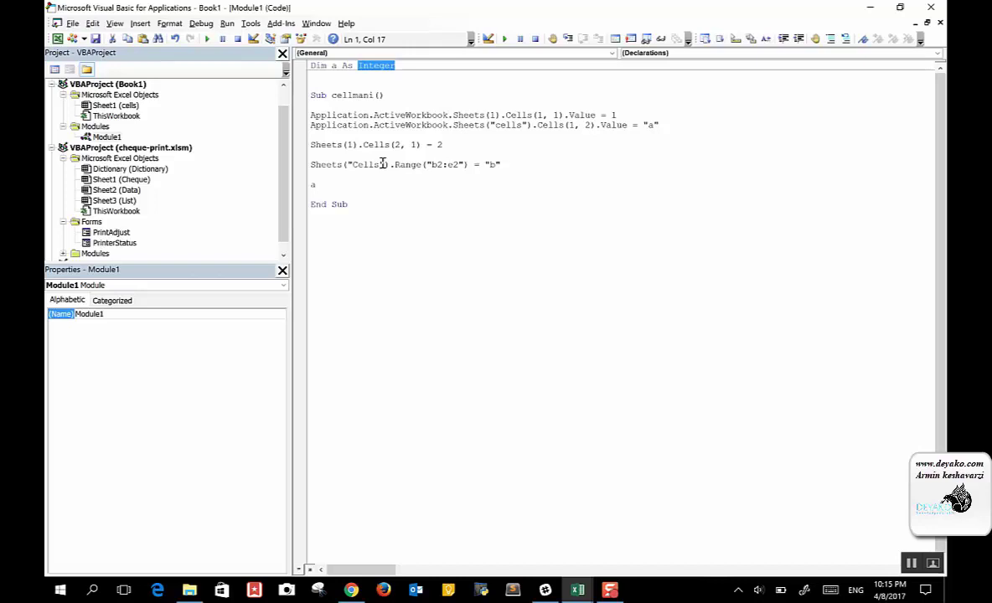
Add Dim b As String below the Integer declaration.
click(399, 65)
key(Return)
text(dim b as Strin)
key(Tab)
key(Return)
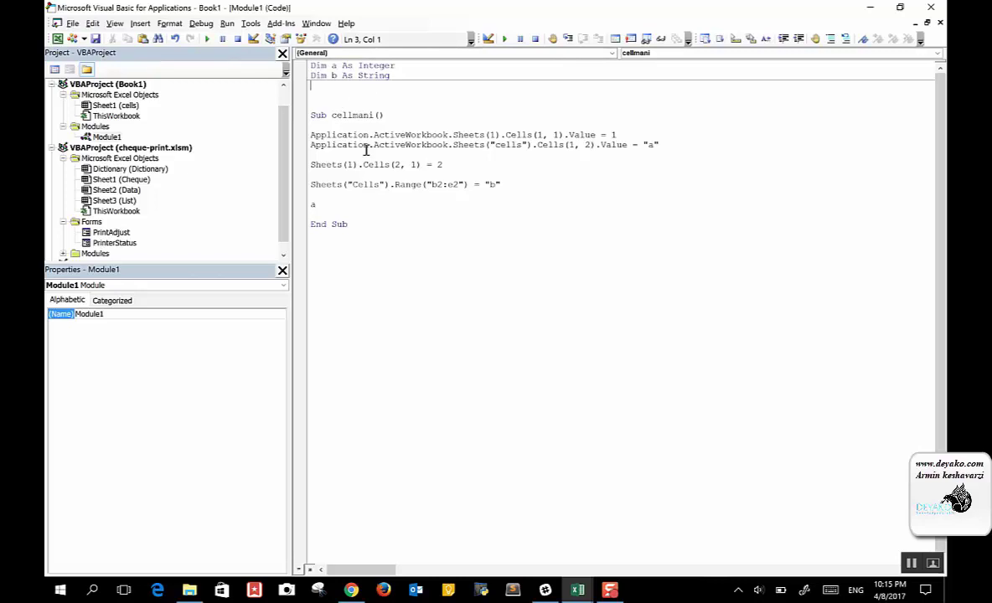
Write a = Sheets(1).Cells(1, 2).Value, adding the missing dot after the compile error.
click(342, 203)
text(=)
text( sheets()
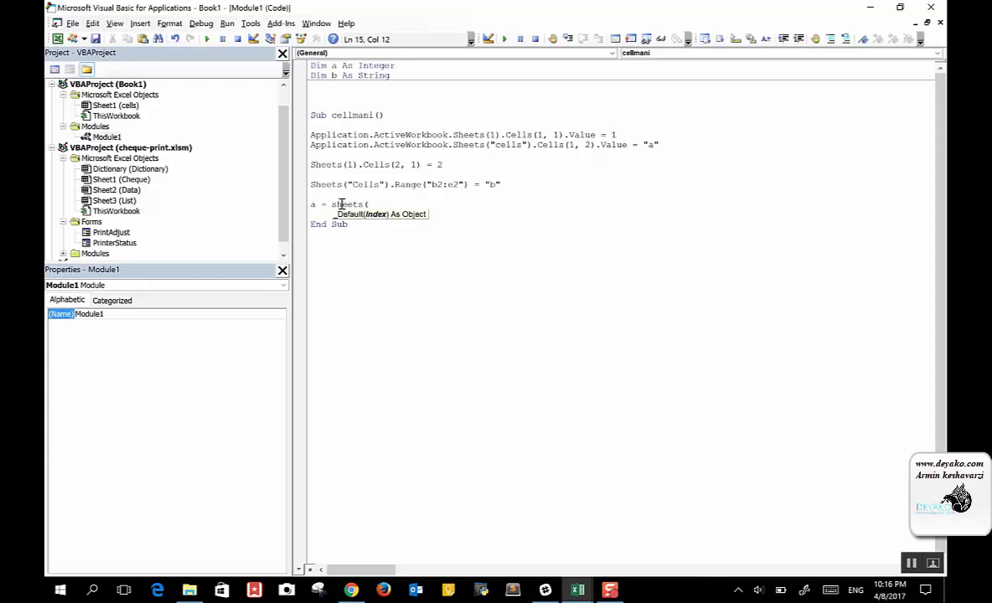
text(1)cells()
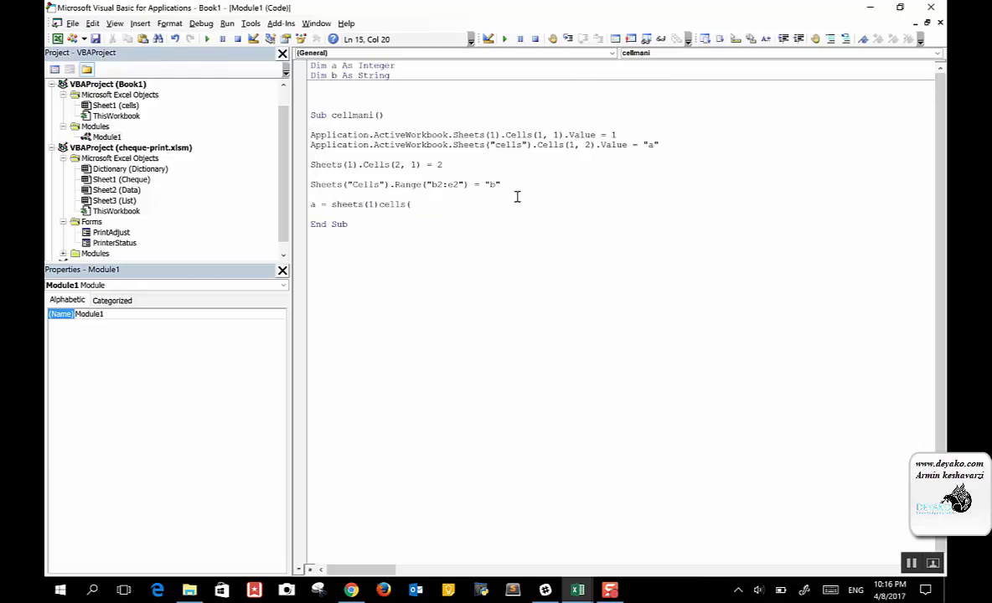
text(1,2))
key(Return)
click(466, 349)
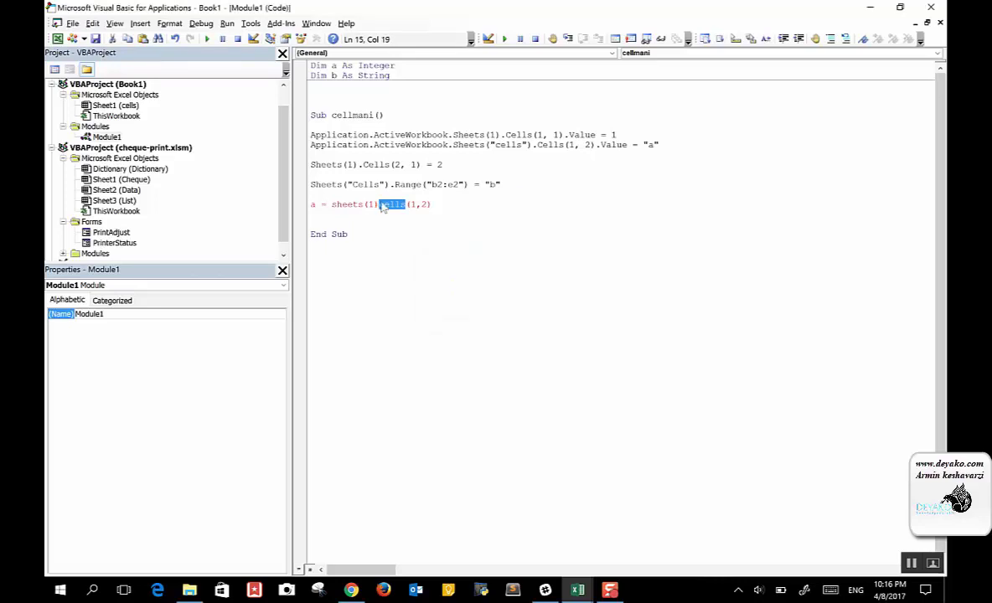
click(442, 205)
key(Left)
key(Left)
key(Left)
key(Left)
key(Left)
key(Left)
key(Left)
key(Left)
text(.)
click(372, 215)
double_click(316, 204)
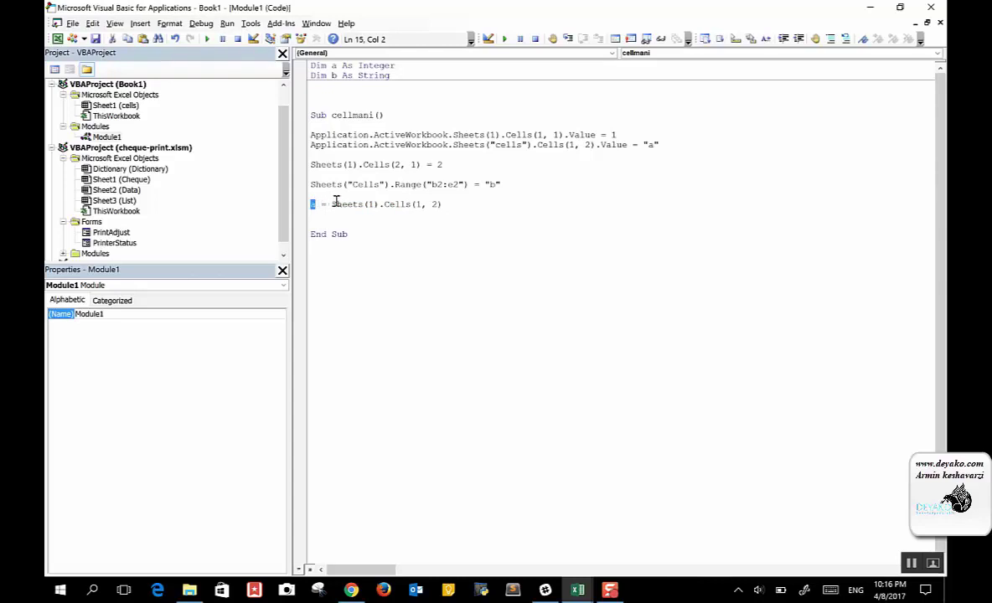
click(442, 205)
text(.value)
Run cellmani and debug the Type mismatch error on the a assignment line.
click(311, 214)
click(208, 40)
click(524, 265)
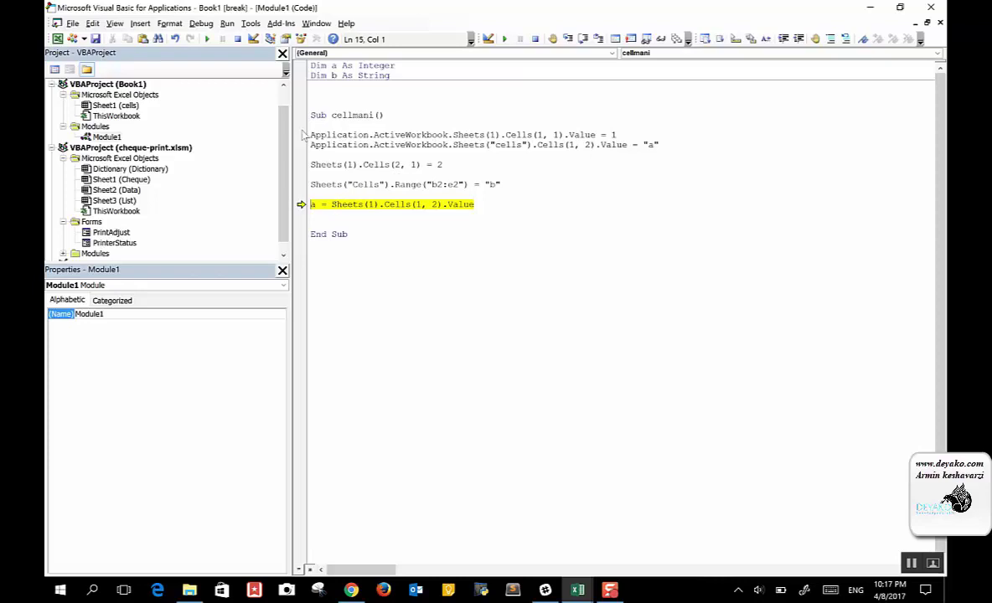
Rerun cellmani, inspect the failing line against the Integer declaration of a, then reset.
click(206, 40)
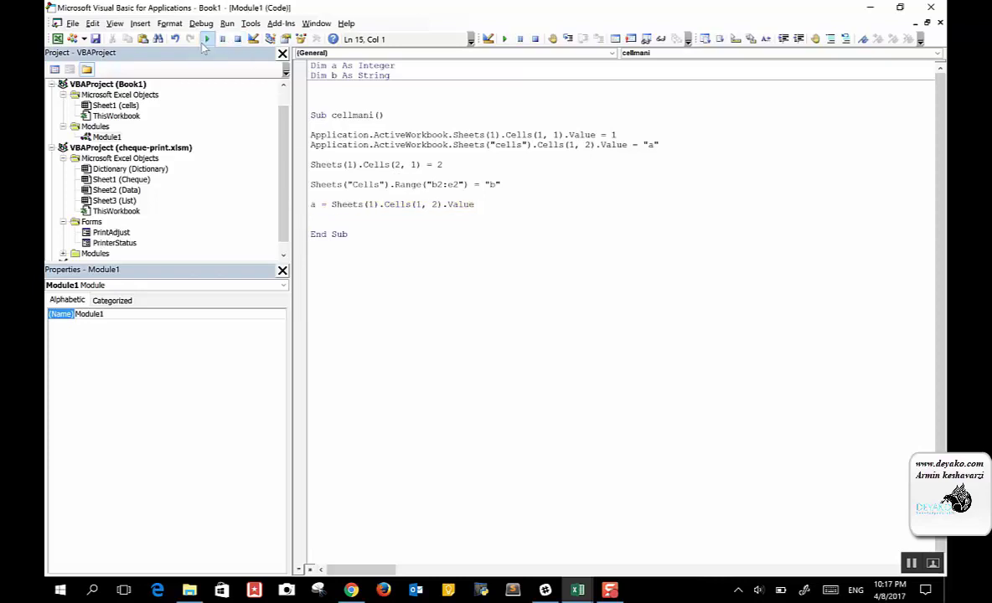
click(206, 39)
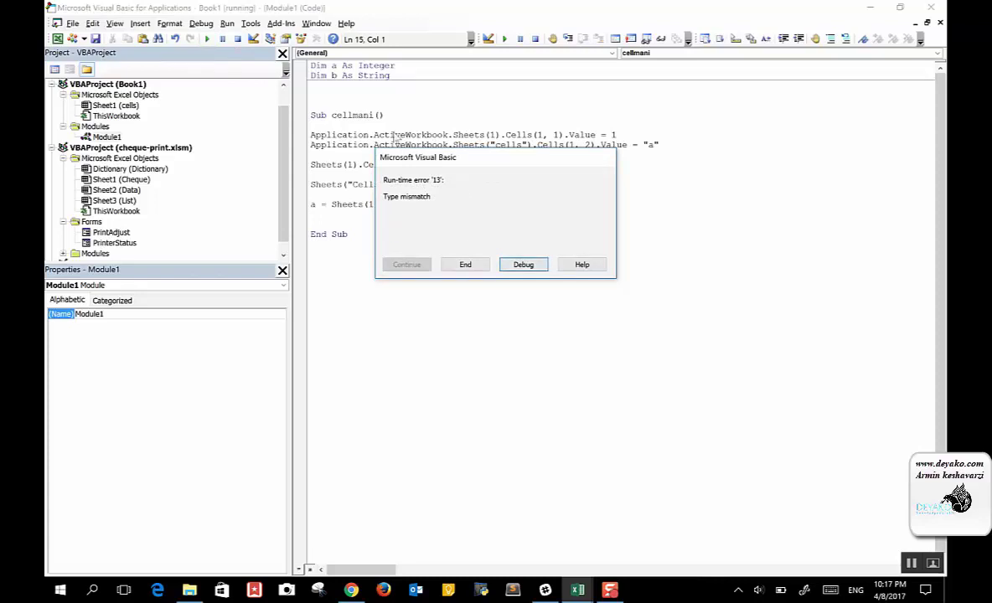
click(526, 266)
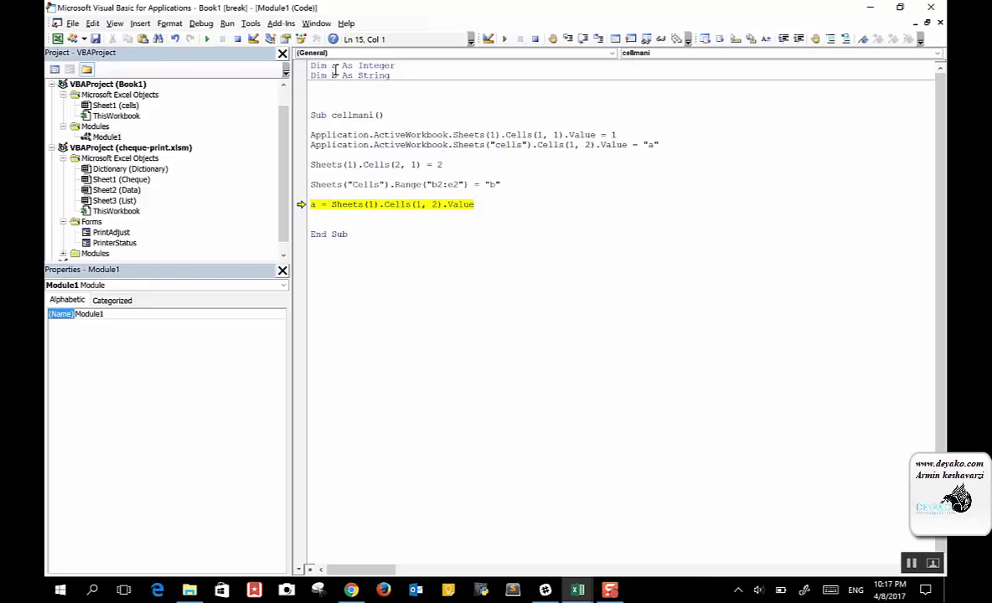
drag(332, 65, 395, 64)
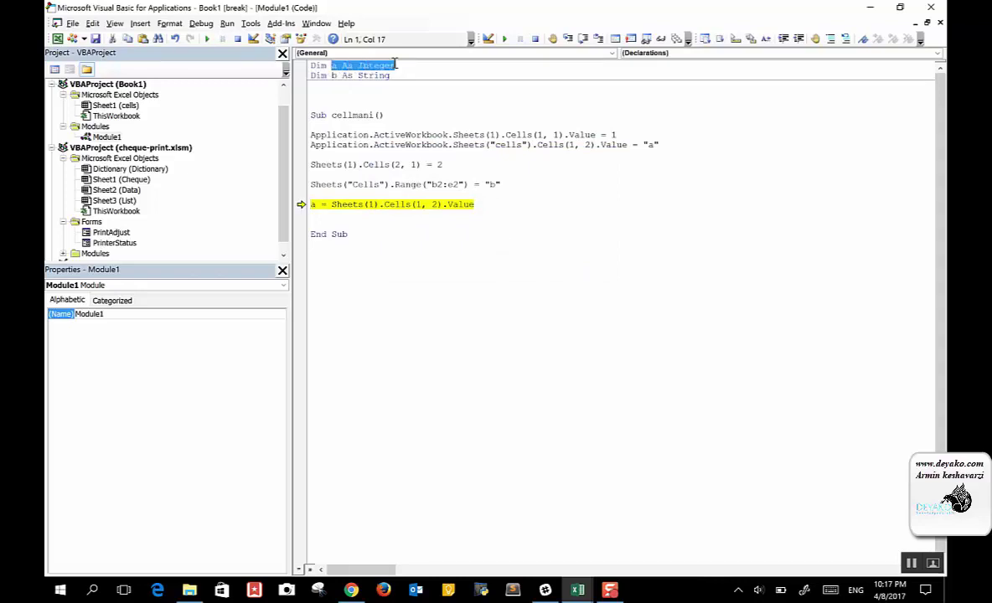
double_click(651, 145)
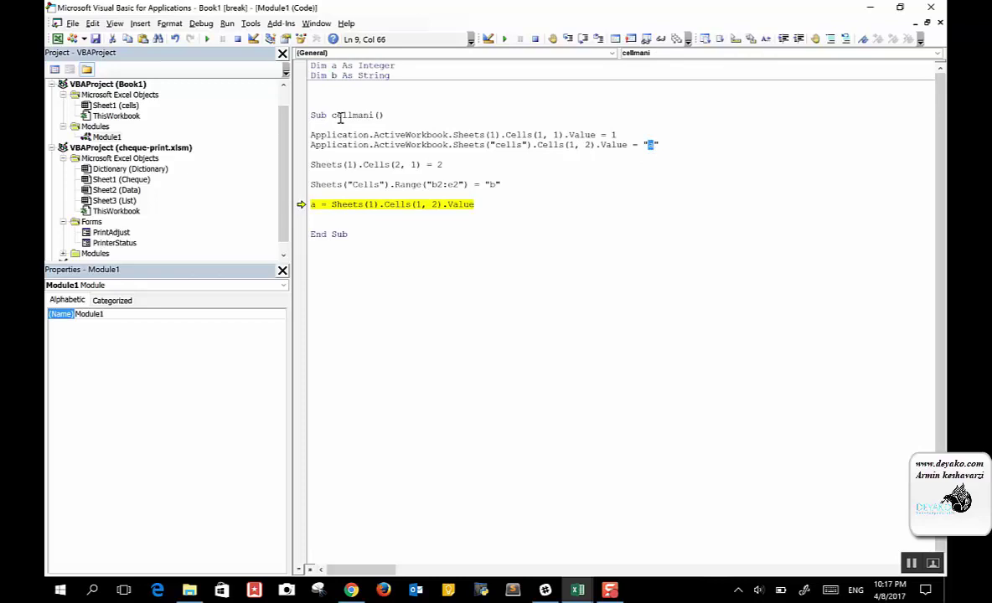
click(238, 40)
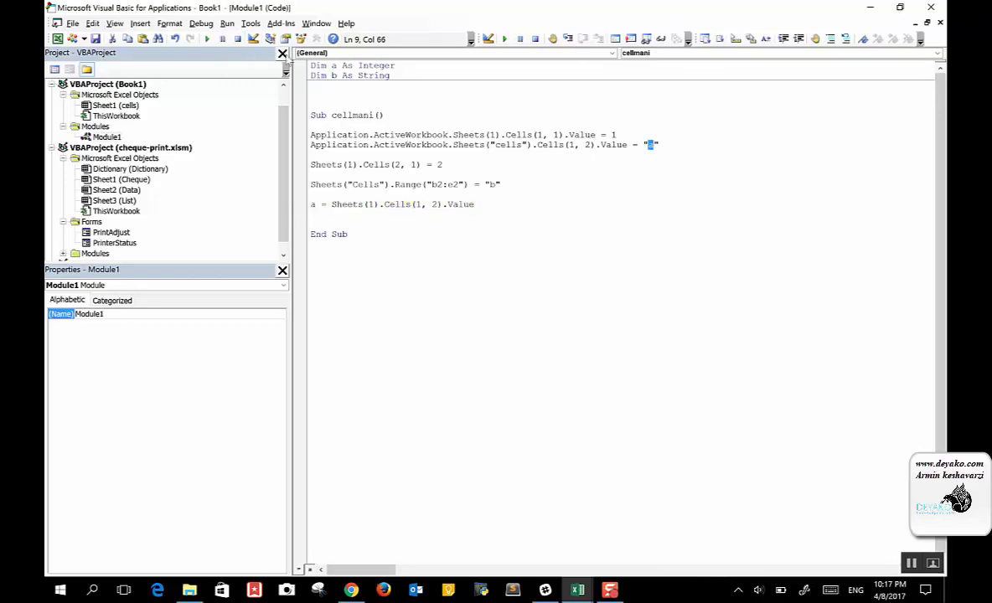
Change the assignment to b = Sheets(1).Cells(1, 2).Value.
click(311, 64)
text(')
click(329, 203)
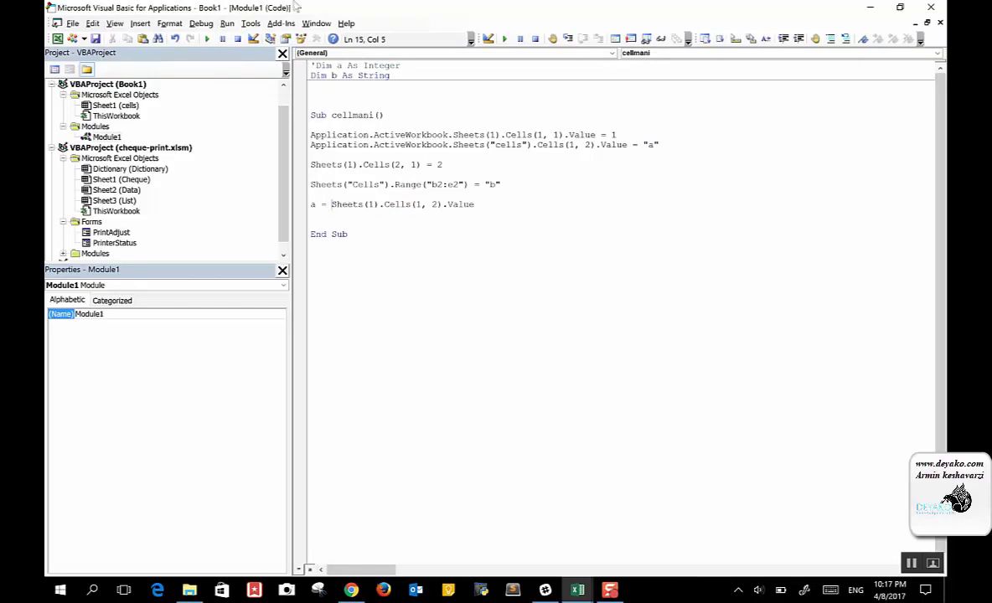
click(317, 65)
key(BackSpace)
double_click(315, 205)
text(b)
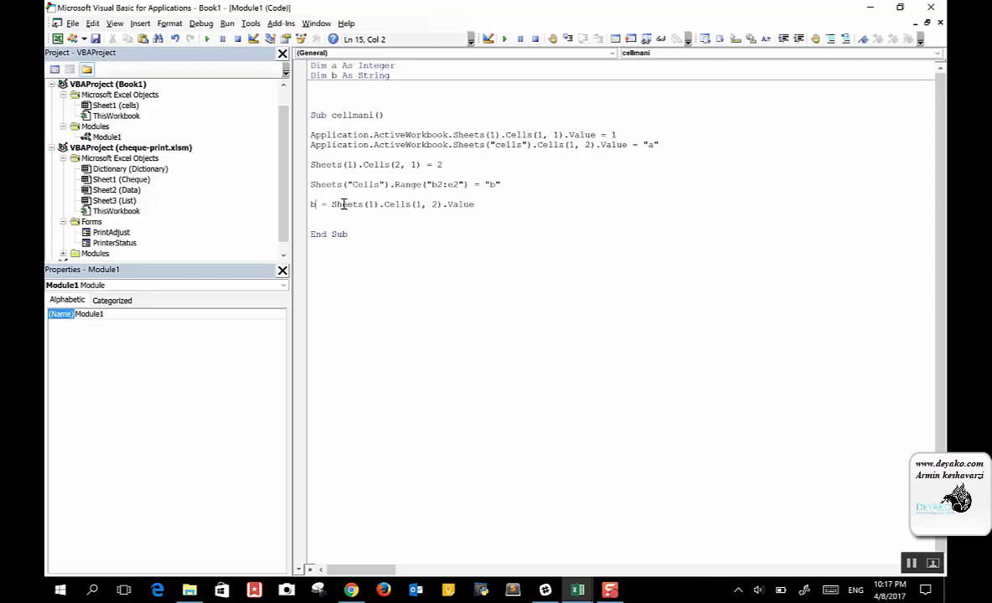
Add a MsgBox (b) line below the assignment.
click(485, 208)
key(Return)
key(Return)
text(msgbox()
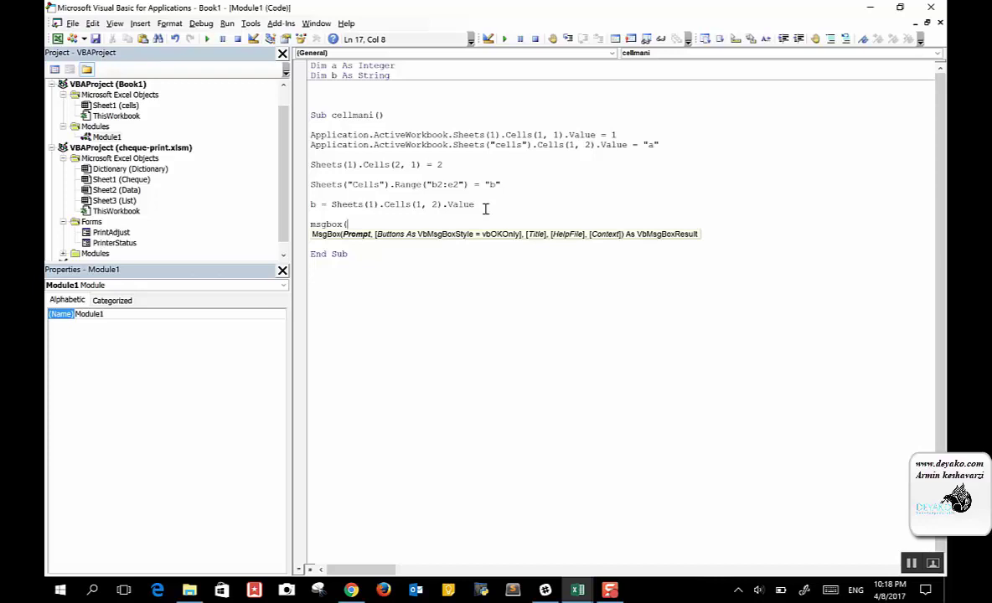
text(b))
key(Return)
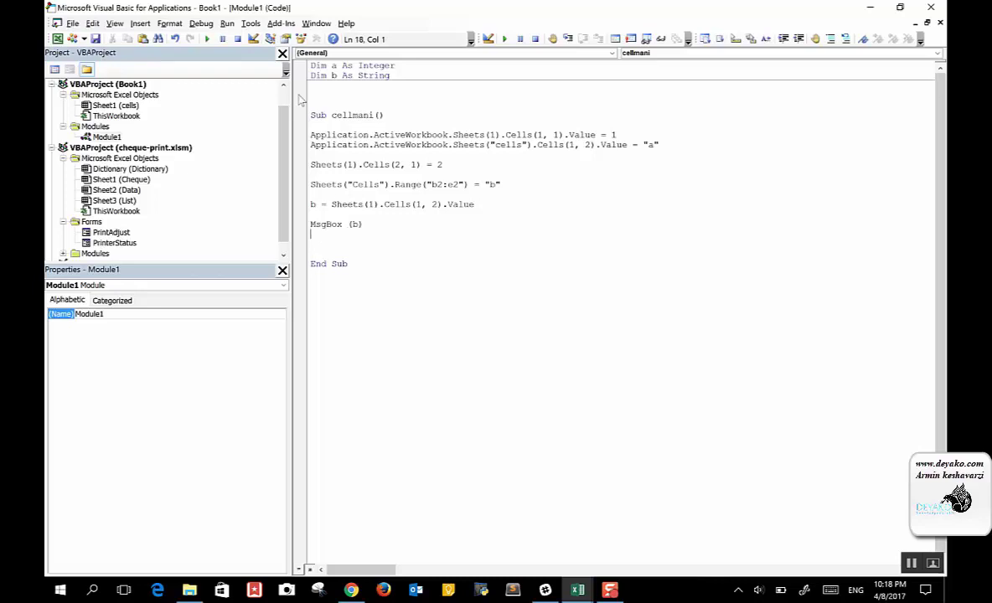
Run cellmani and dismiss the message box showing a.
click(207, 40)
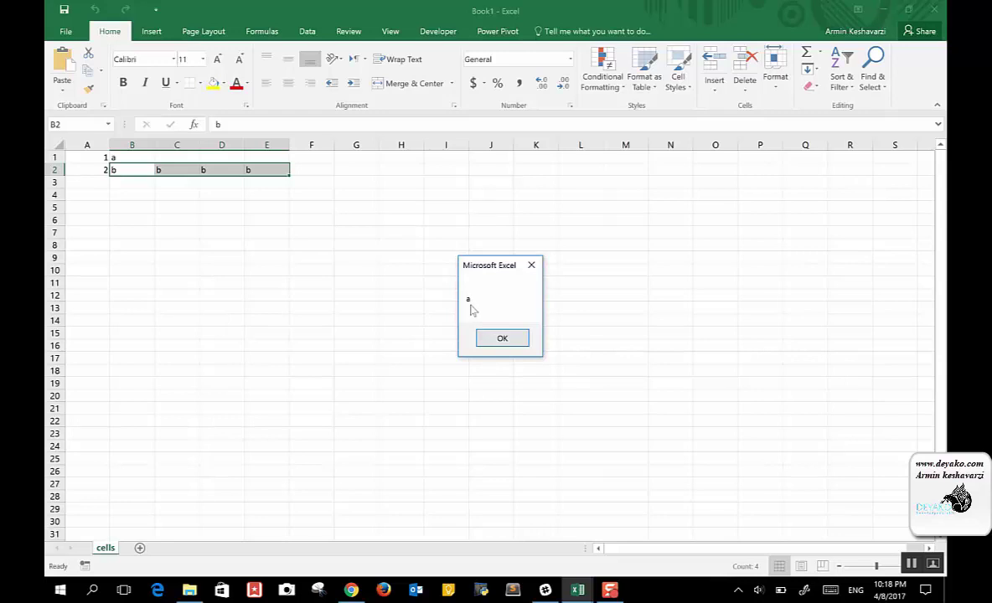
click(490, 339)
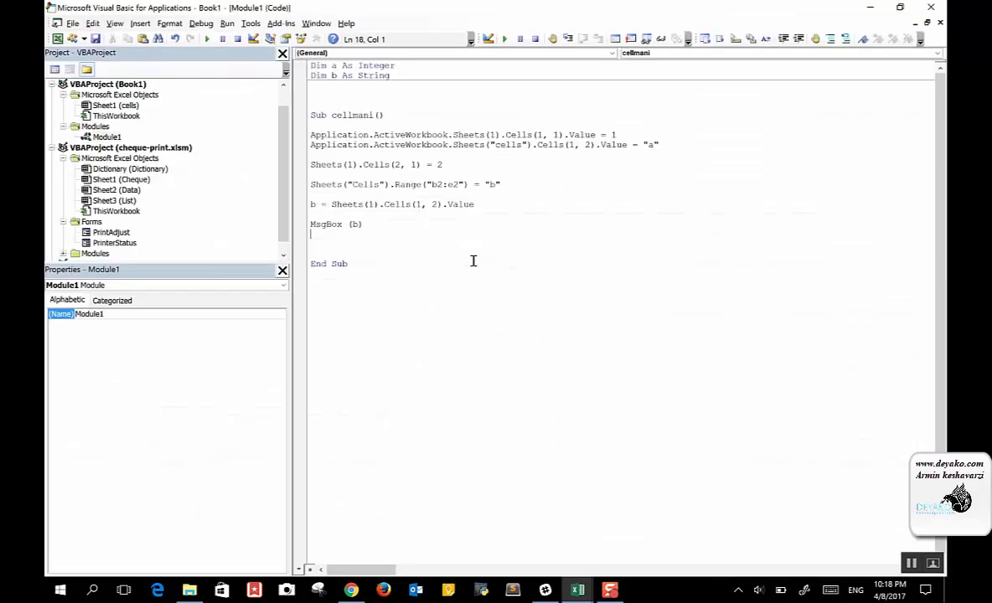
click(362, 224)
Rewrite the message as MsgBox ("the value of b is: " & b) and run it.
key(BackSpace)
key(BackSpace)
text(b)
key(BackSpace)
key(BackSpace)
key(BackSpace)
text(()
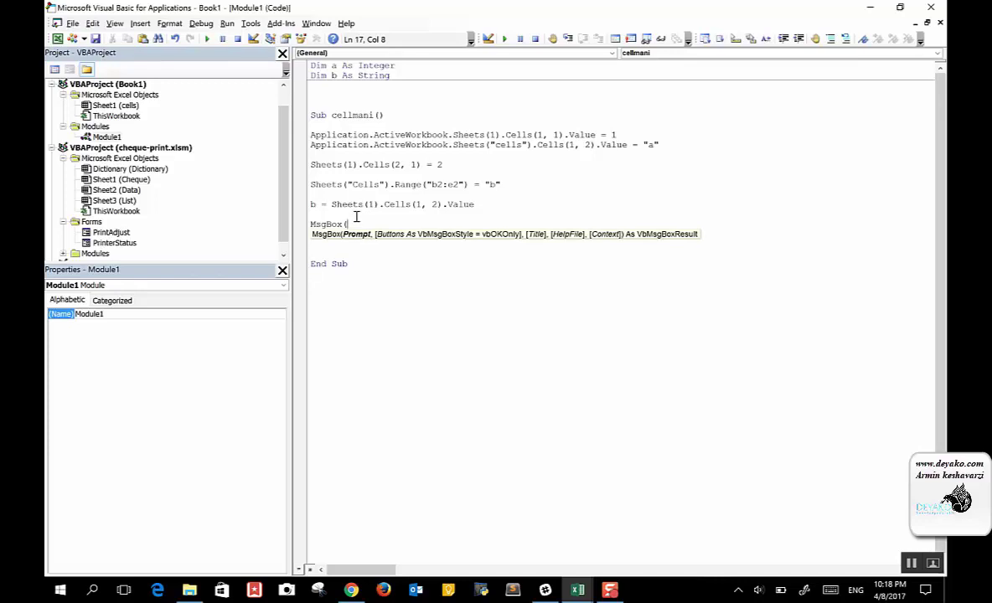
text(a +)
key(BackSpace)
key(BackSpace)
key(BackSpace)
text(")
text(the valu)
text(e )
text(of )
text(b )
text(is: ")
text( &)
text( a)
key(BackSpace)
text(b)
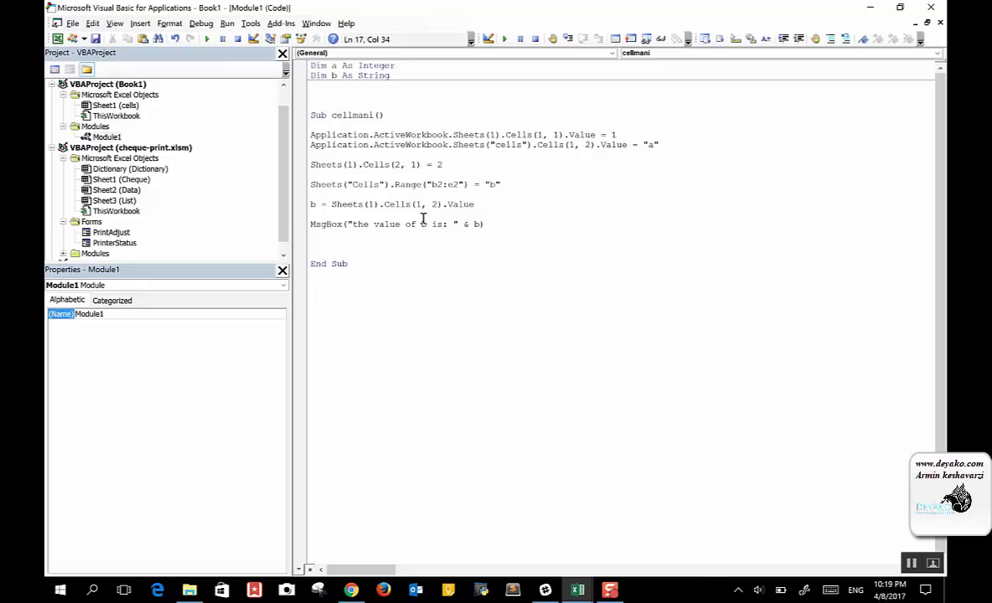
click(341, 184)
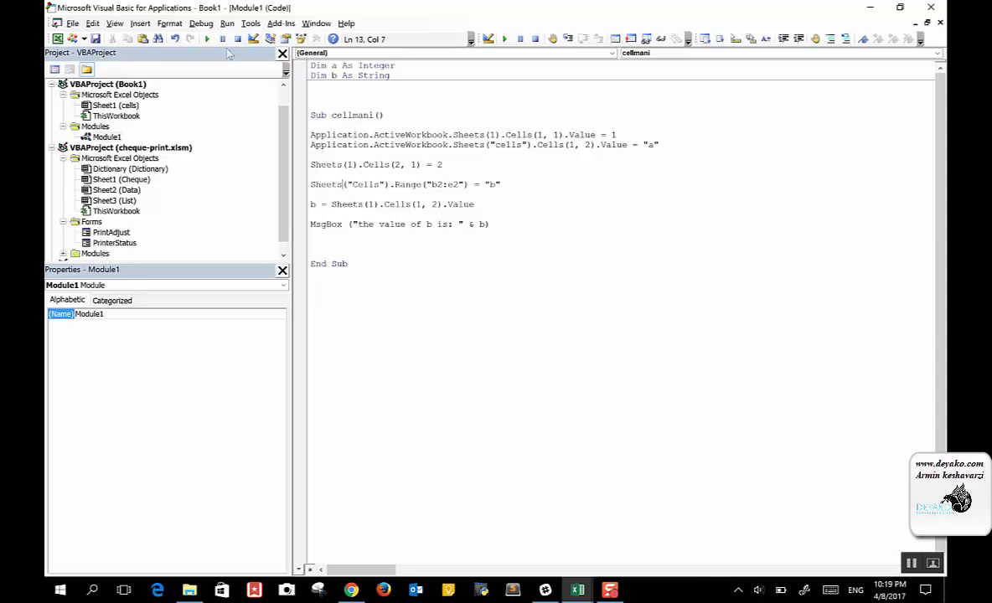
click(206, 39)
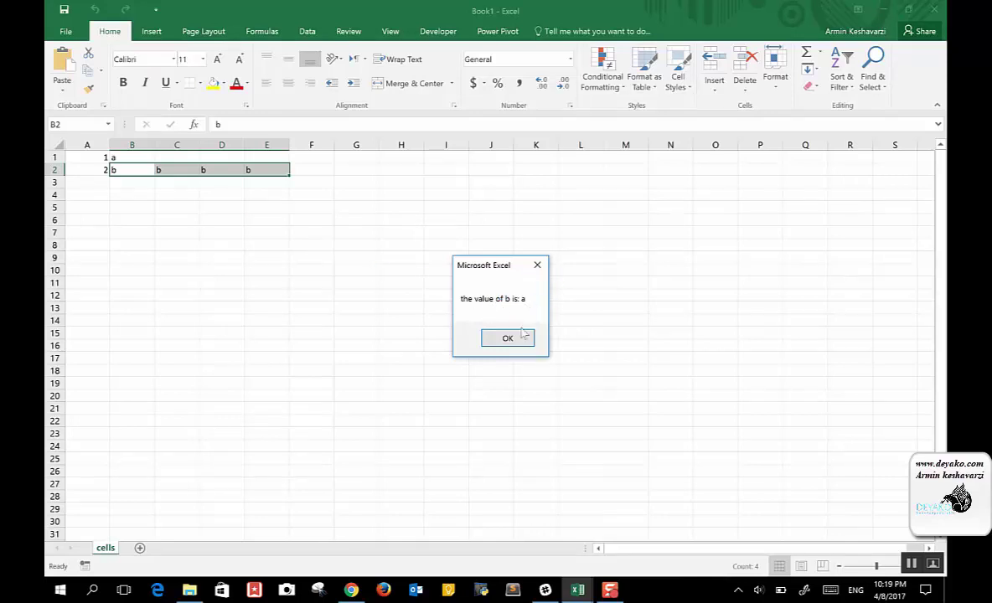
Dismiss the message box and add the missing closing quote after "the value of b is: ".
click(508, 337)
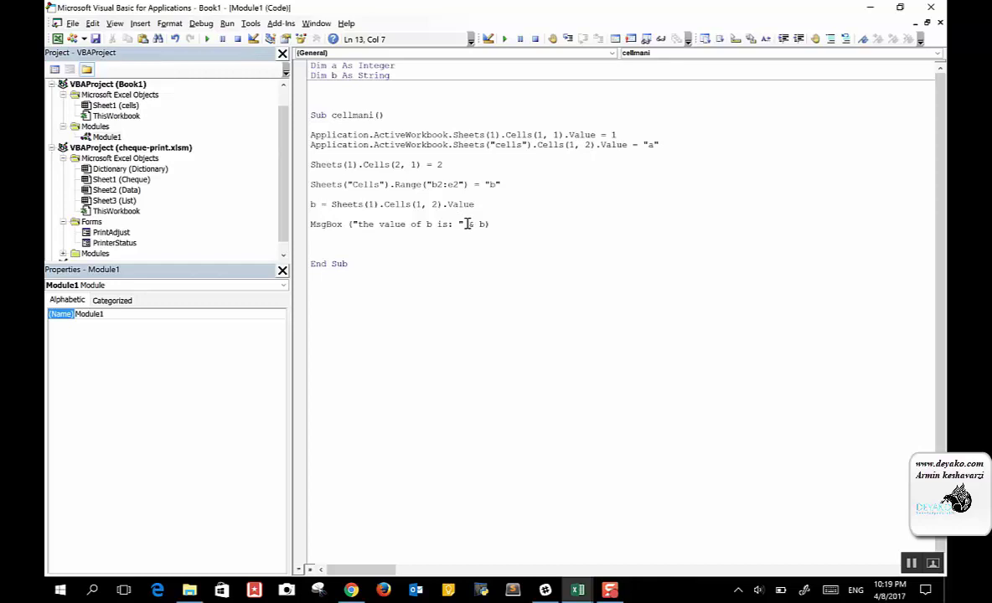
drag(487, 224, 353, 225)
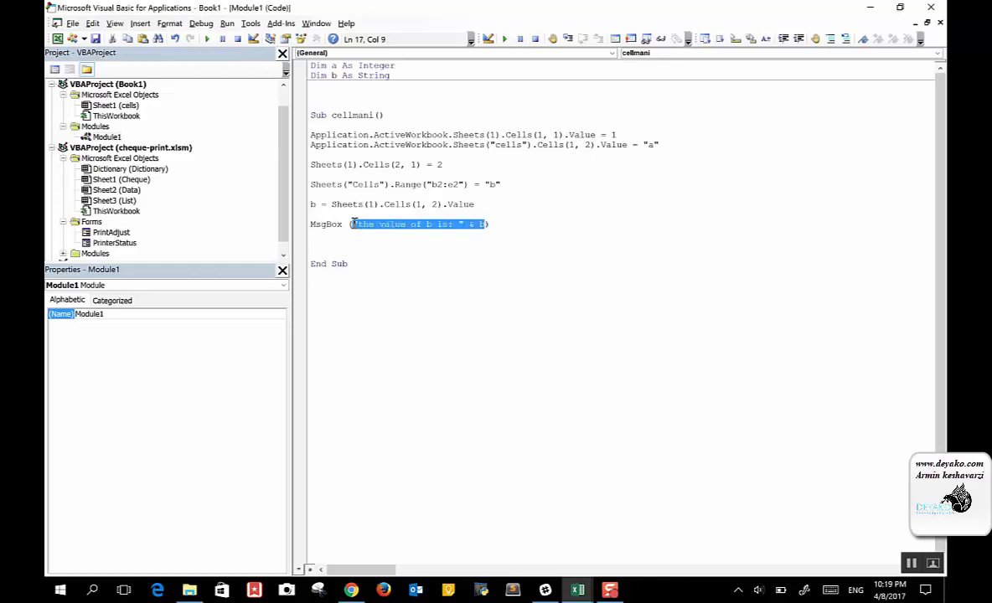
click(431, 211)
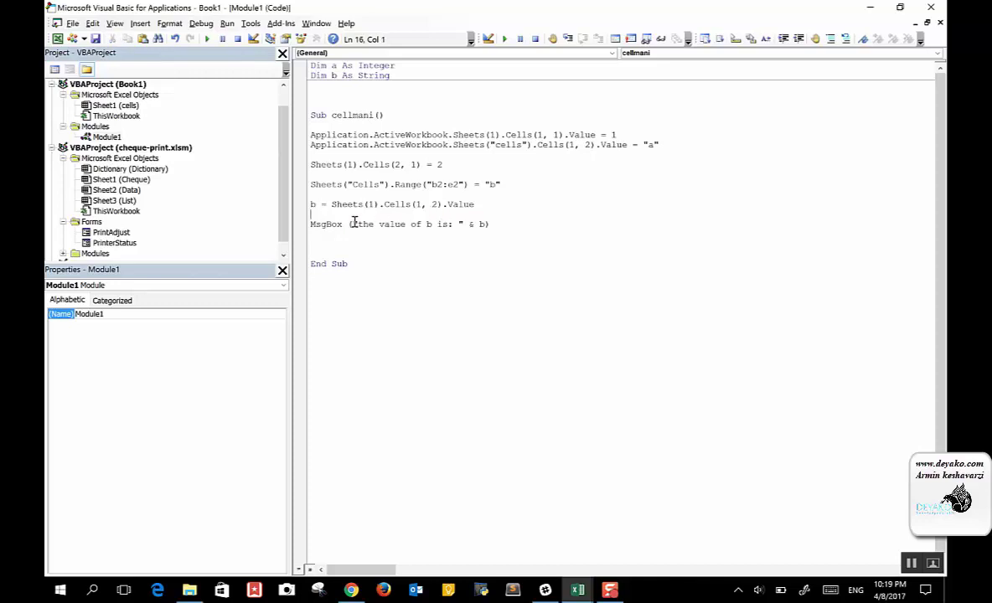
drag(358, 224, 460, 225)
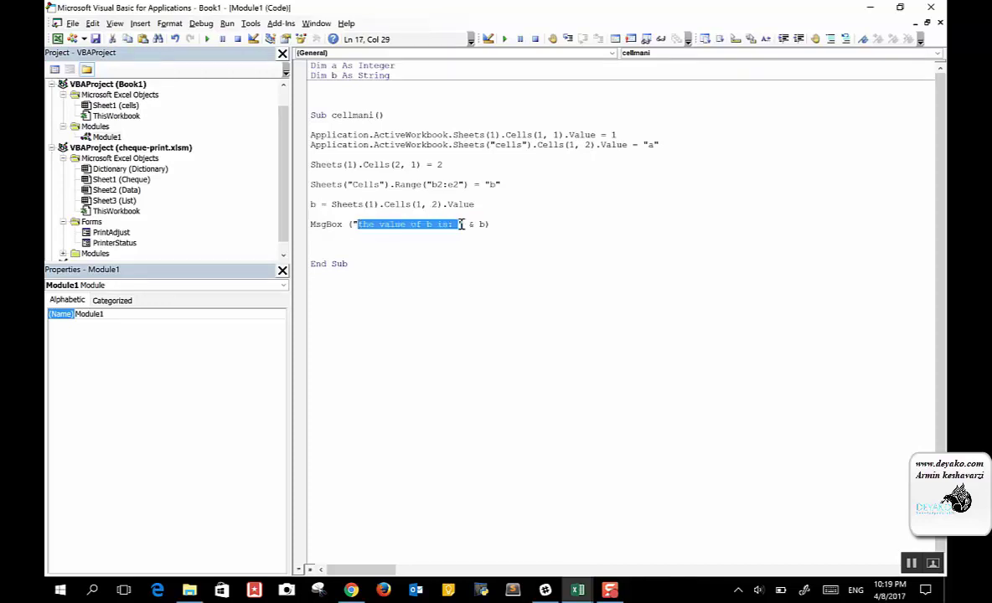
click(460, 224)
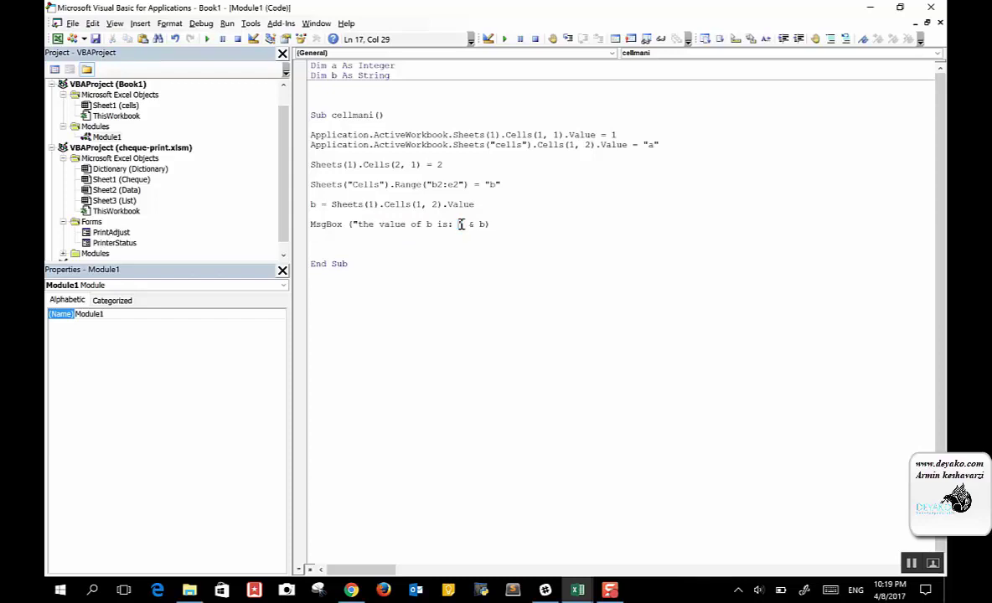
text(")
Start a new "a =" line below the b assignment and dismiss the resulting compile error.
double_click(471, 225)
double_click(483, 224)
drag(326, 205, 471, 203)
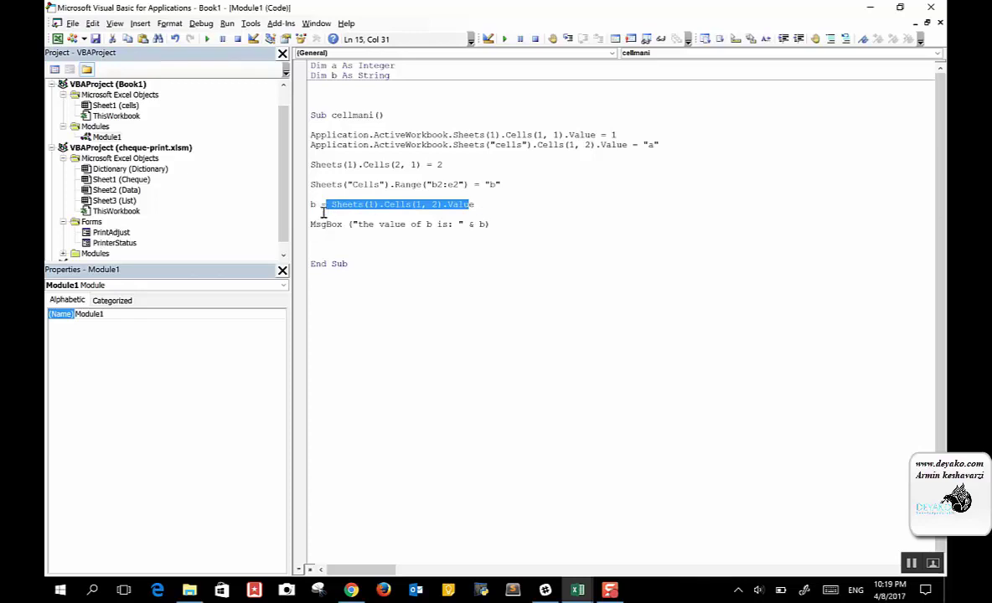
key(End)
key(Return)
text(a =)
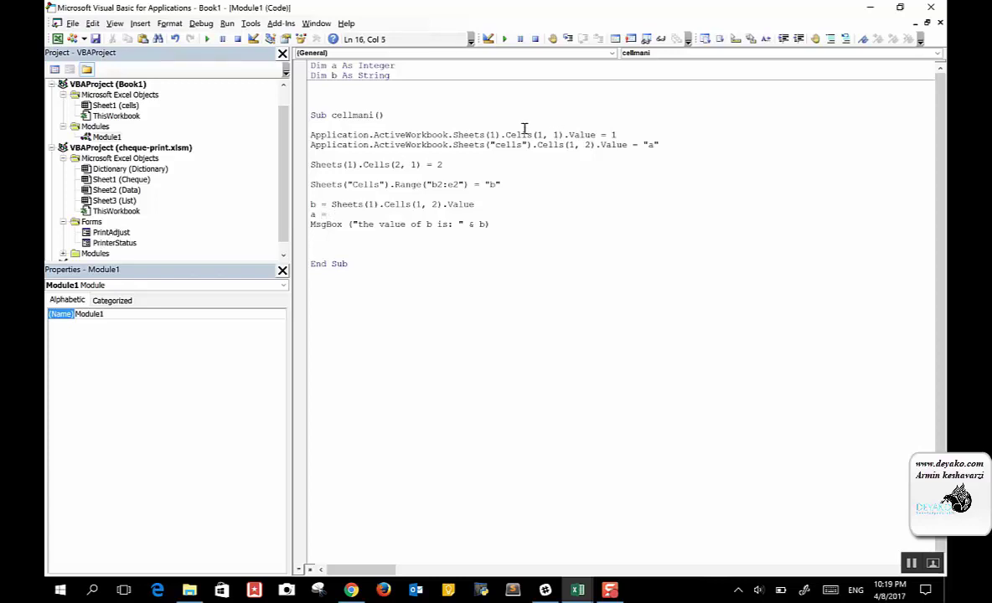
click(419, 126)
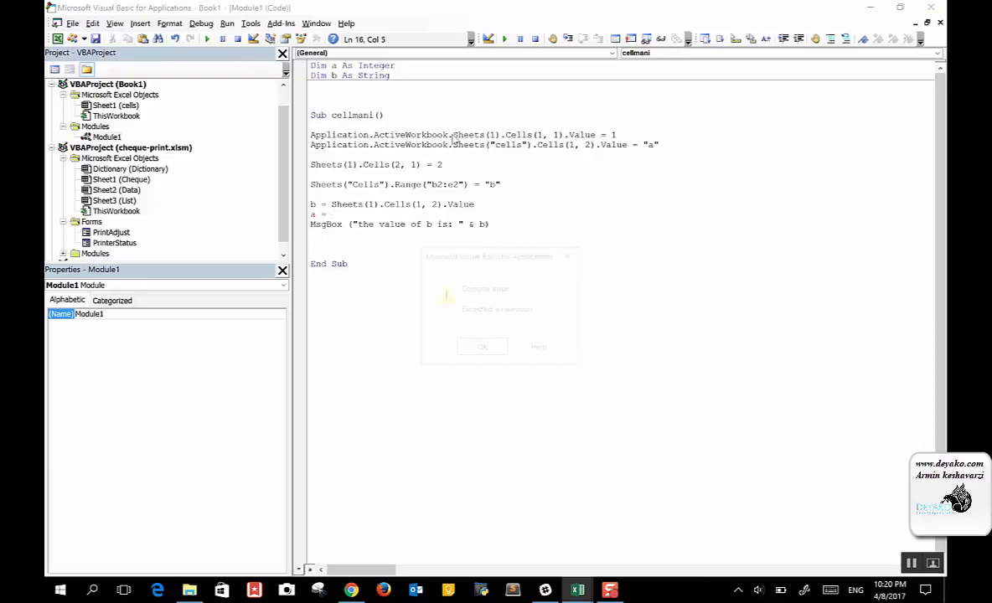
click(479, 348)
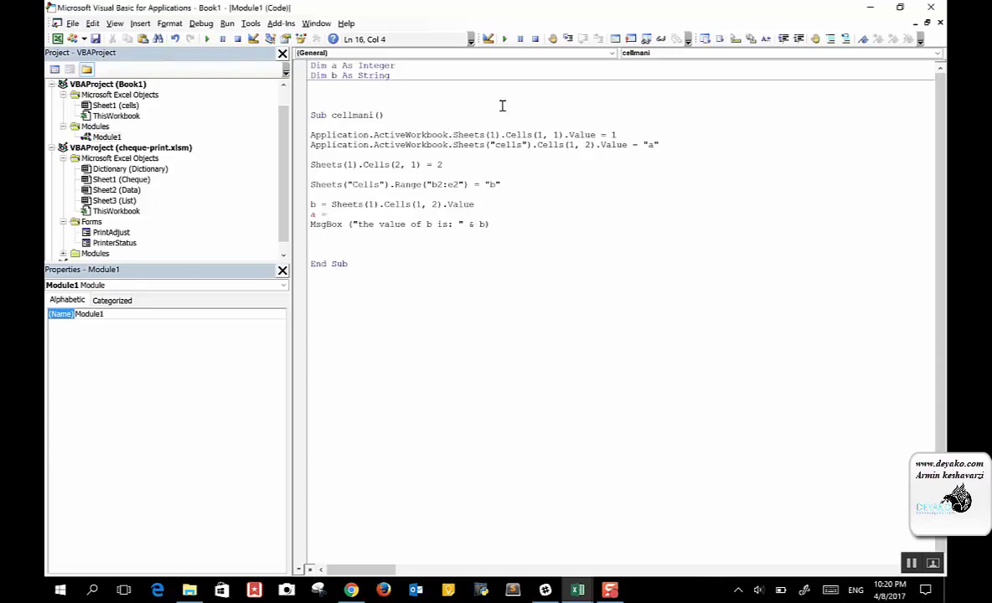
Complete the line as a = Sheets(1).Cells(1, 1).Value by copying the expression from line 8.
drag(453, 134, 597, 134)
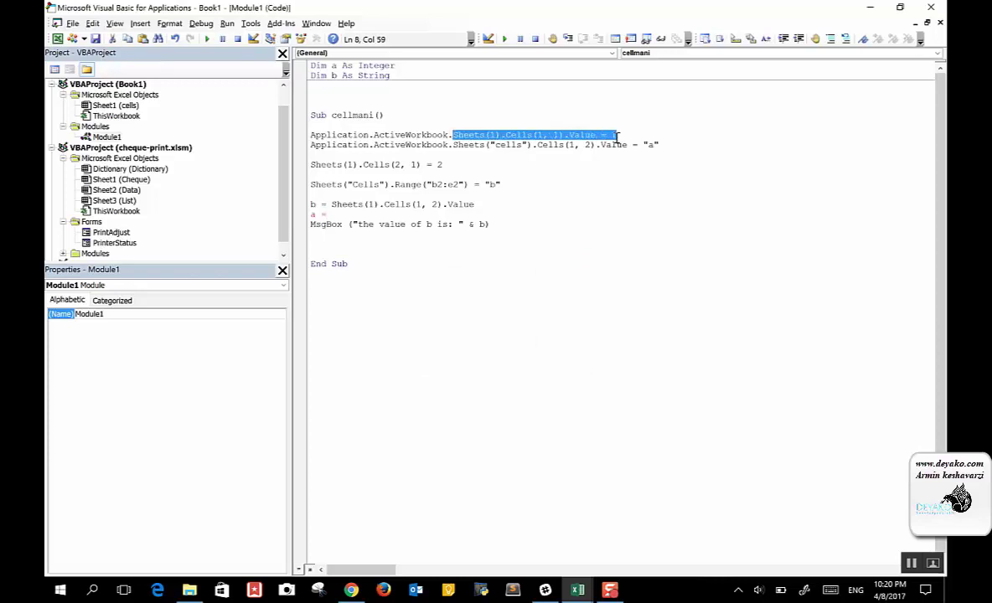
key(ctrl+c)
click(327, 214)
key(ctrl+v)
click(376, 232)
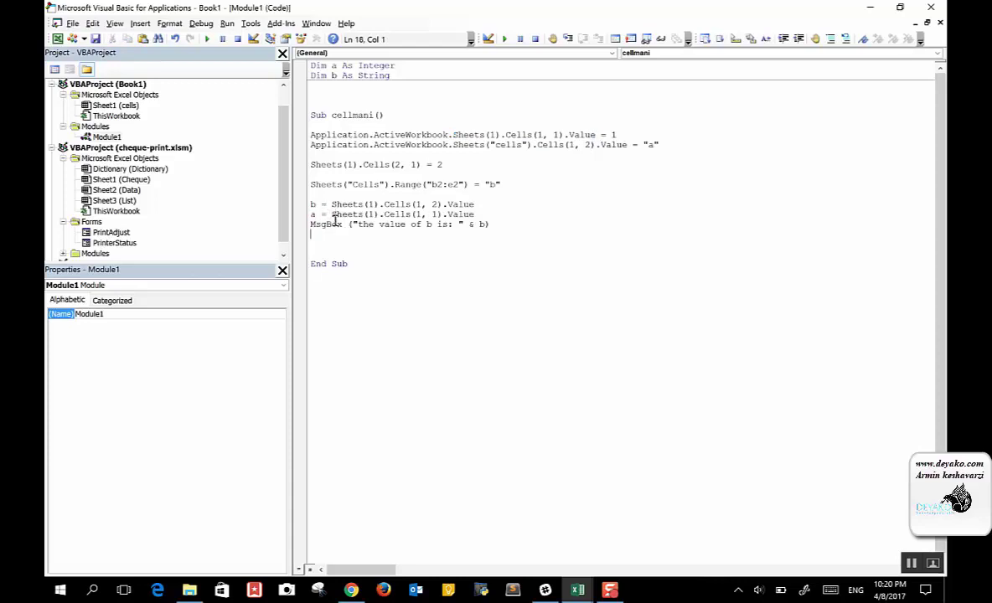
key(Return)
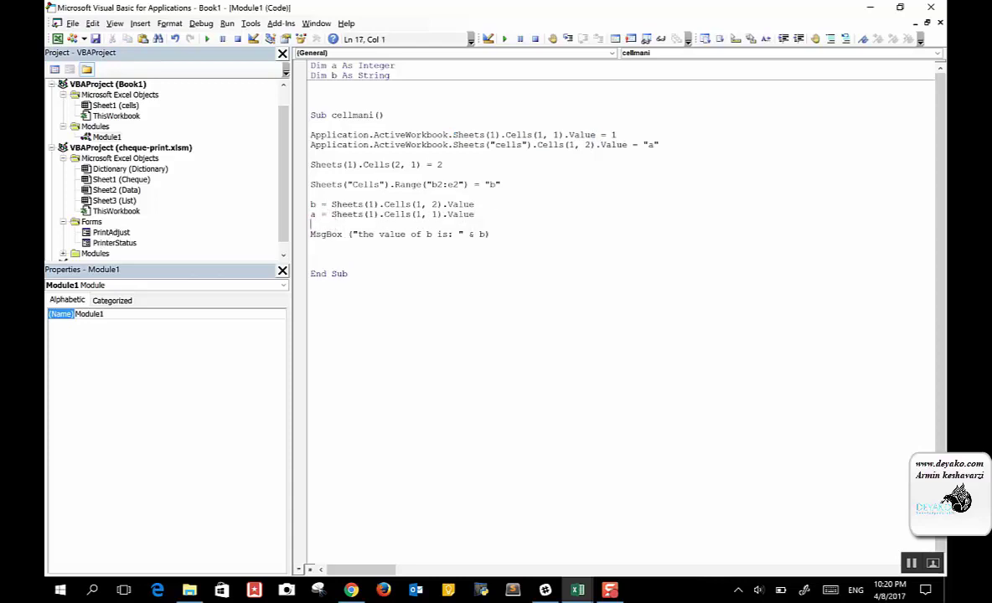
Add msgbox("the value of a is: " & a) below the first message box and run cellmani.
double_click(482, 235)
double_click(430, 235)
text(a)
key(ctrl+z)
click(327, 248)
text(msgbox)
text((")
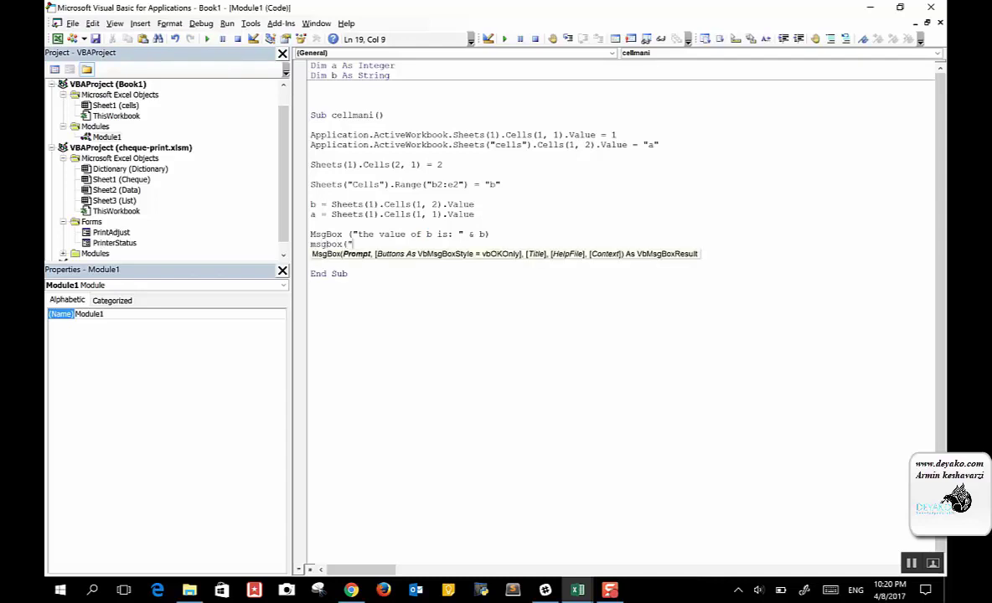
text(the value of a is:)
text( " & a)
text())
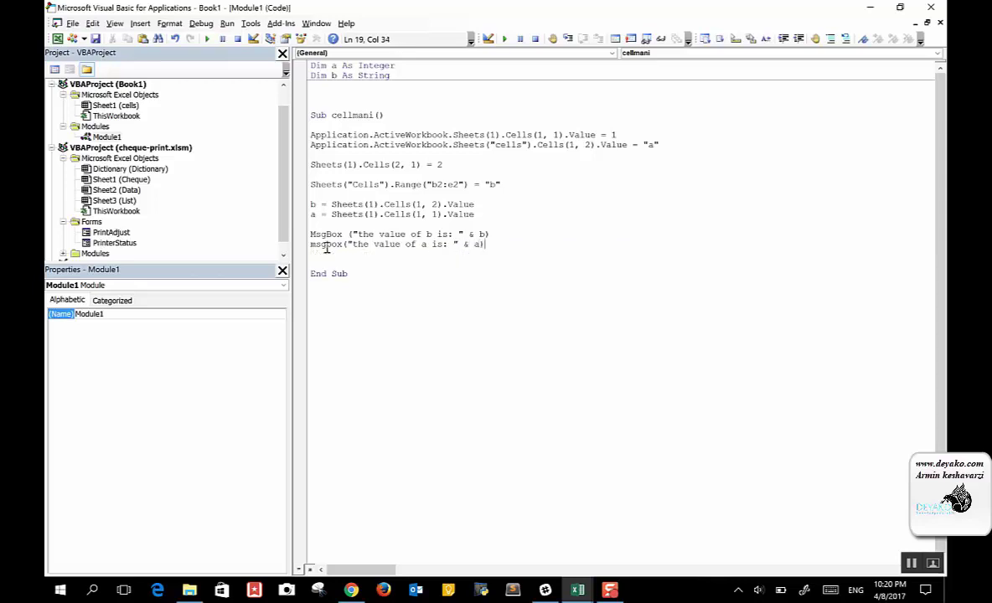
click(436, 225)
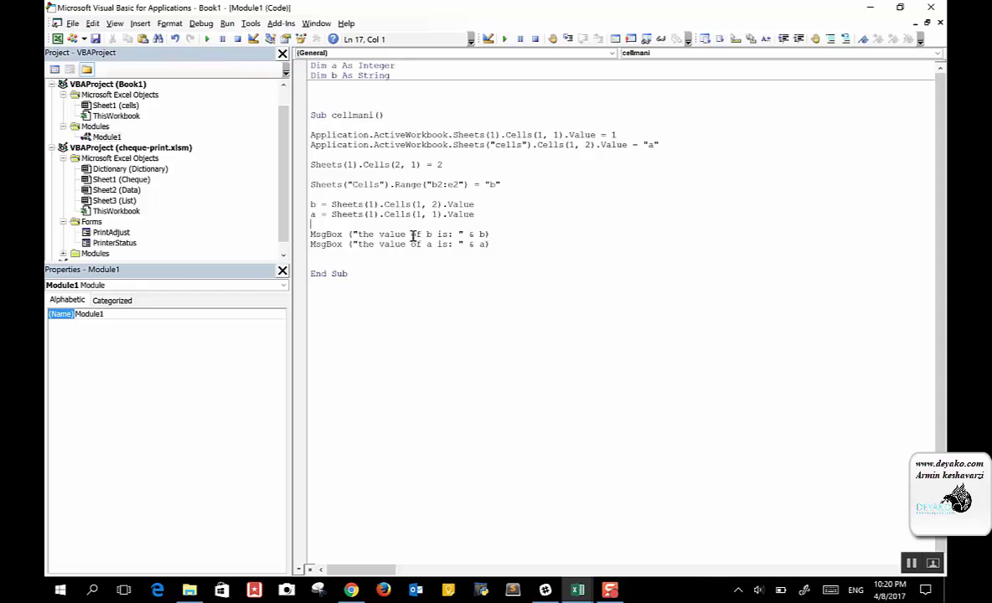
click(206, 38)
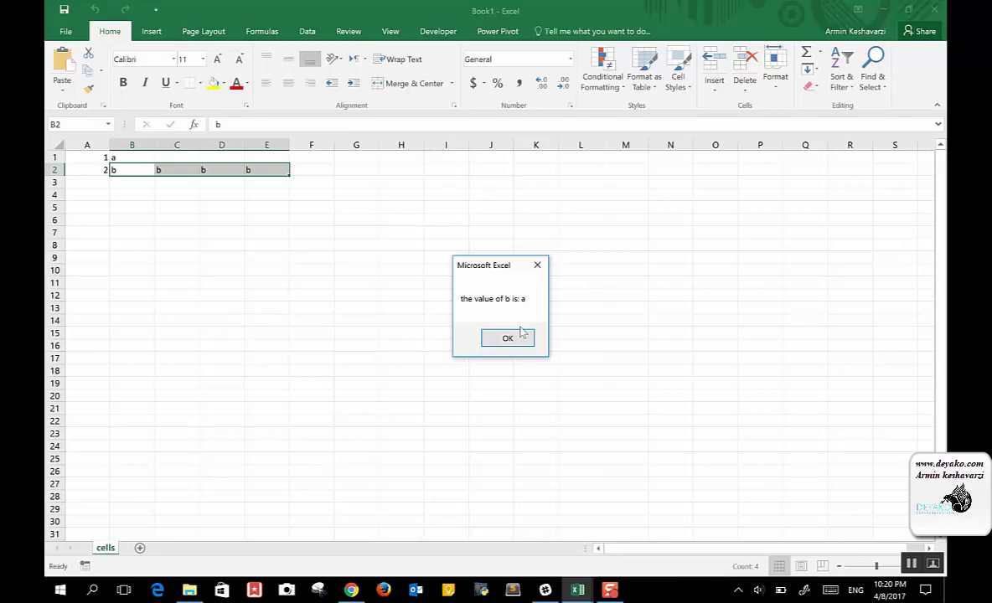
Dismiss the b and a messages and insert a blank line after the first MsgBox line.
click(520, 335)
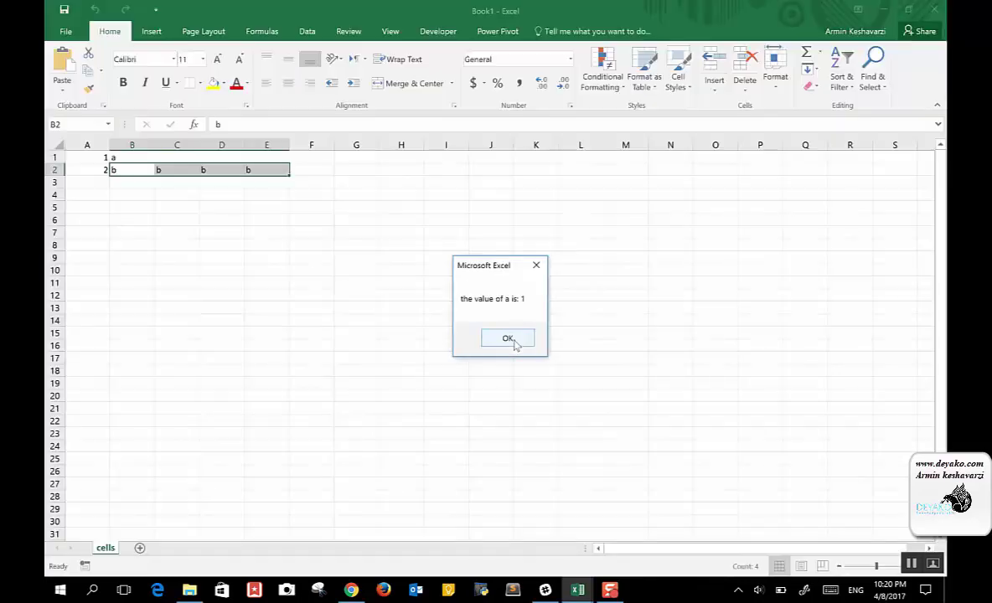
click(505, 339)
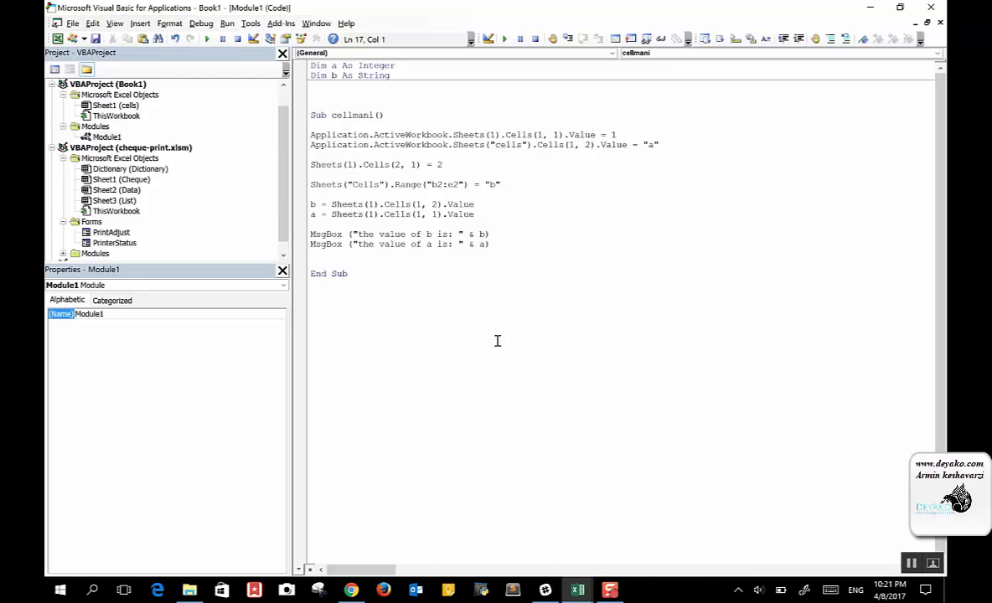
click(498, 233)
key(Return)
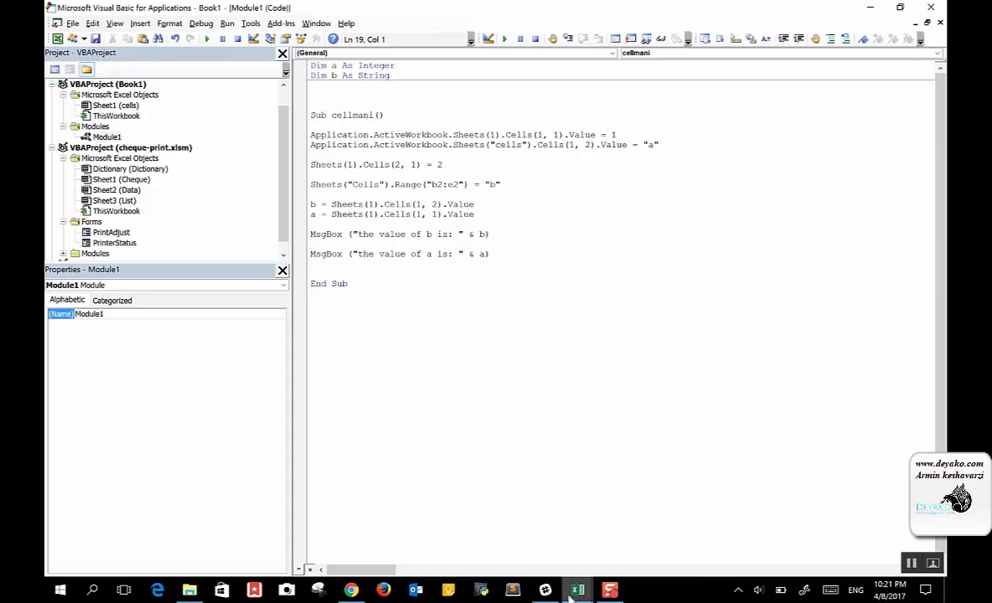
Review the Cells reference on line 8 and the equals sign in the b assignment.
double_click(518, 135)
click(618, 135)
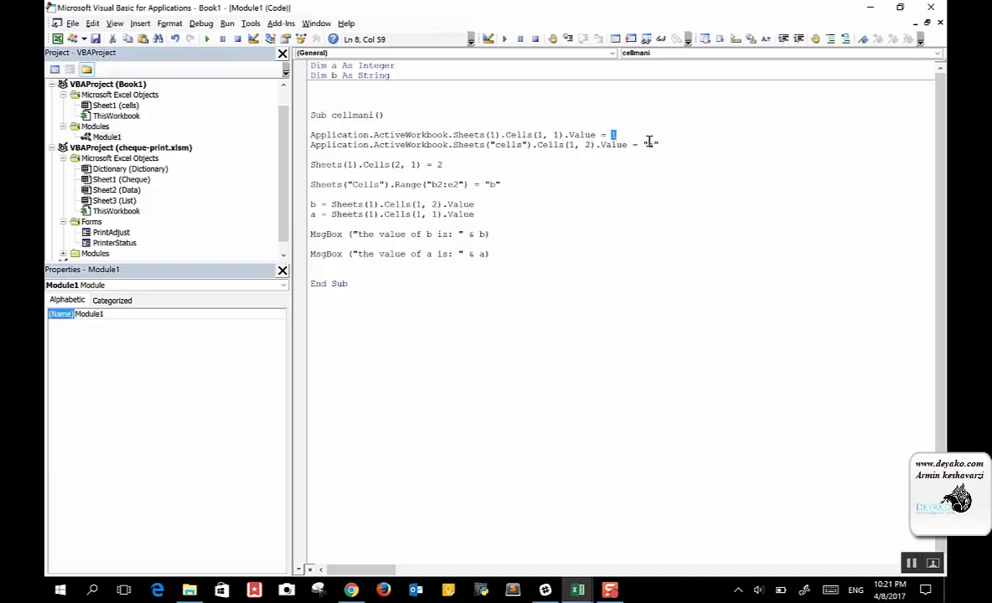
click(650, 144)
double_click(323, 204)
Switch to the Book1 Excel window and deselect the B2:E2 range.
click(577, 590)
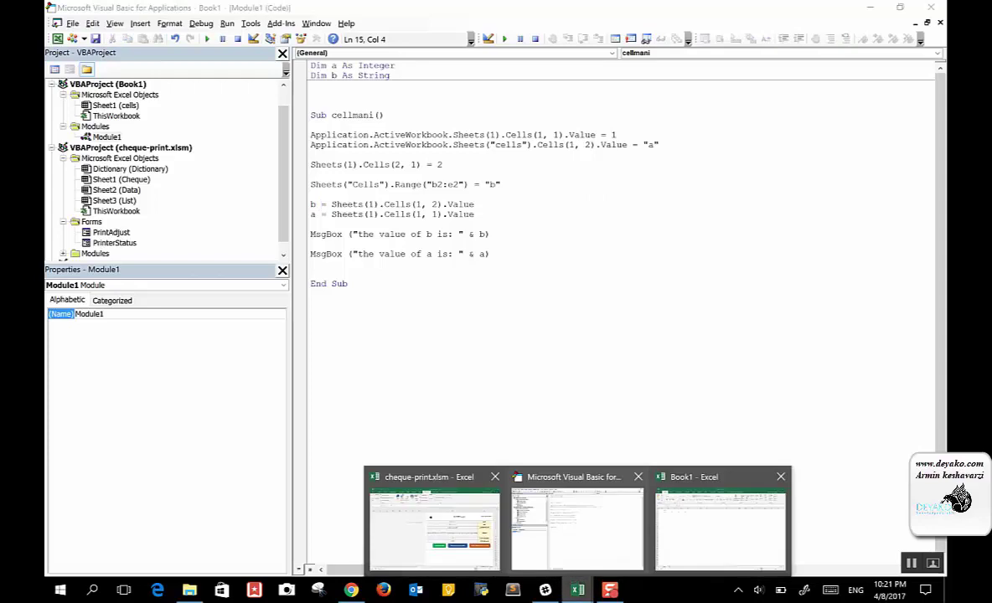
click(720, 524)
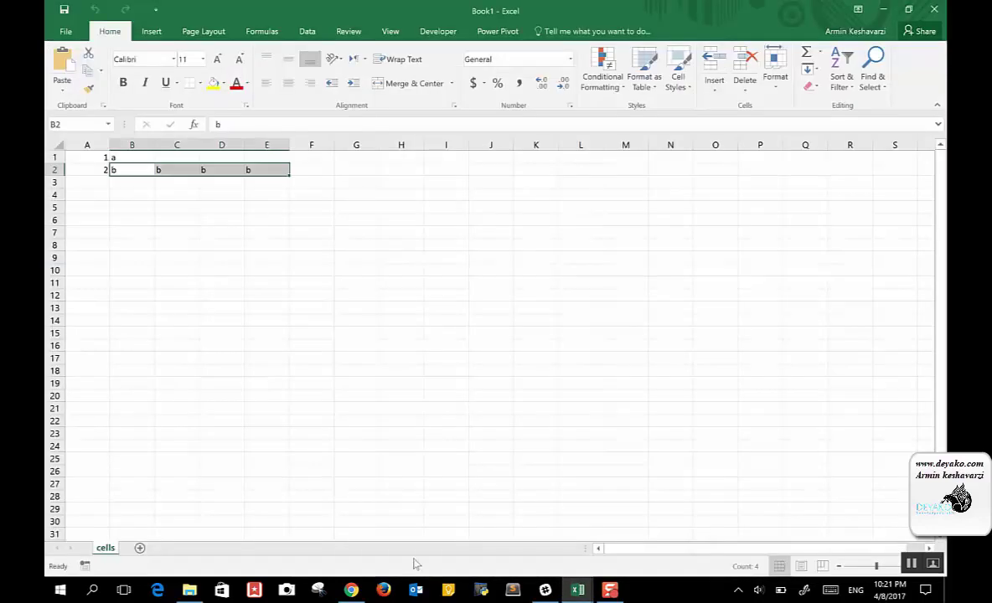
click(165, 259)
Try yellow fill, a thick outside border and centring on B2, undo, then leave Save unused.
click(134, 169)
click(211, 85)
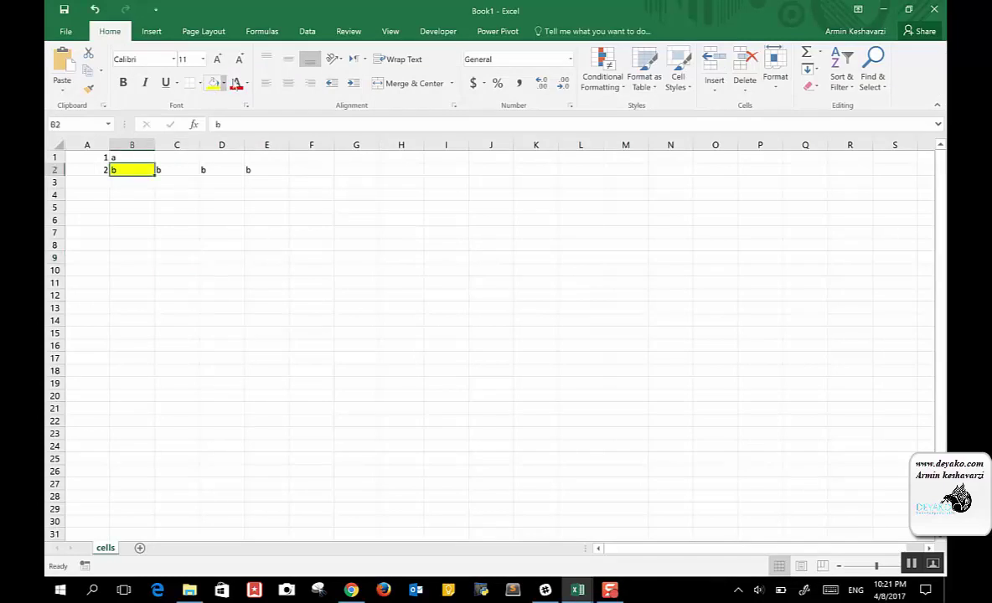
click(200, 83)
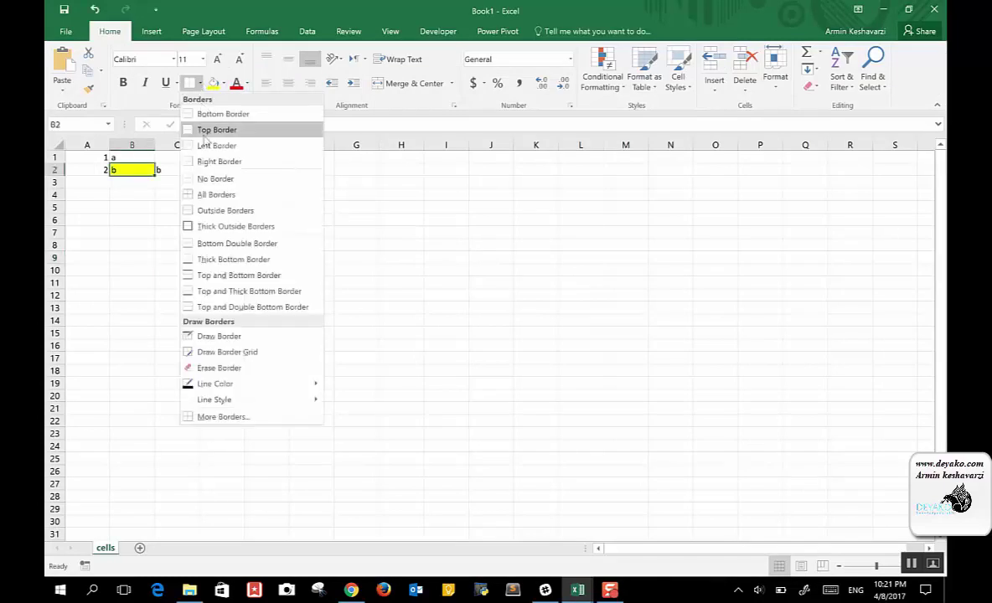
click(212, 232)
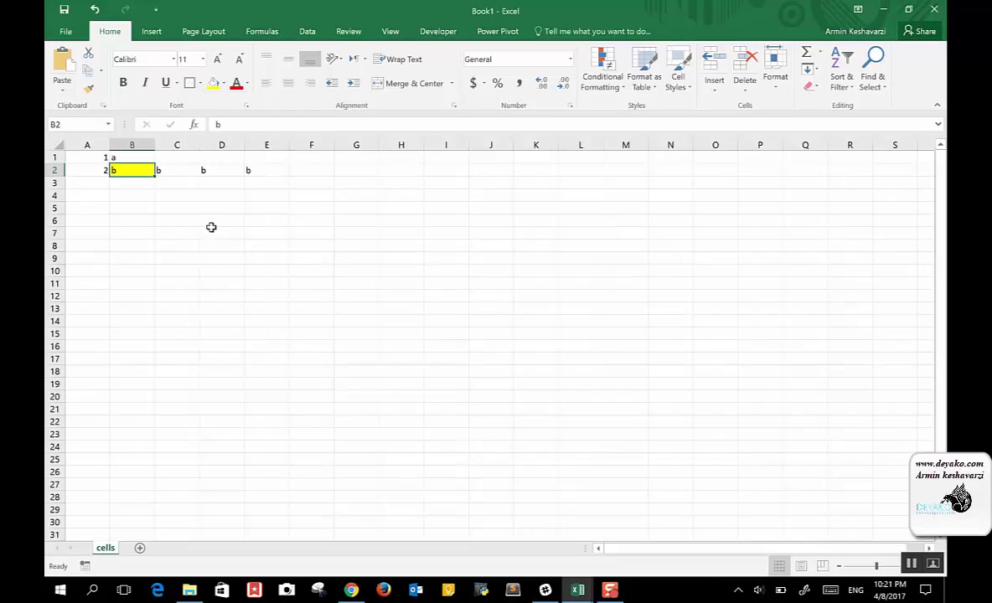
click(292, 84)
click(125, 243)
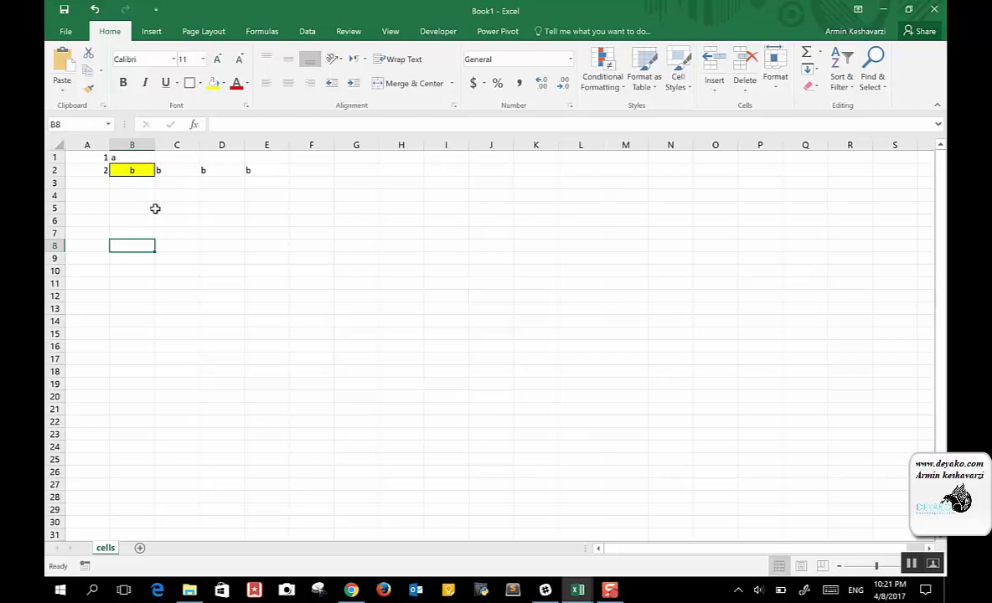
key(ctrl+z)
key(ctrl+z)
key(ctrl+z)
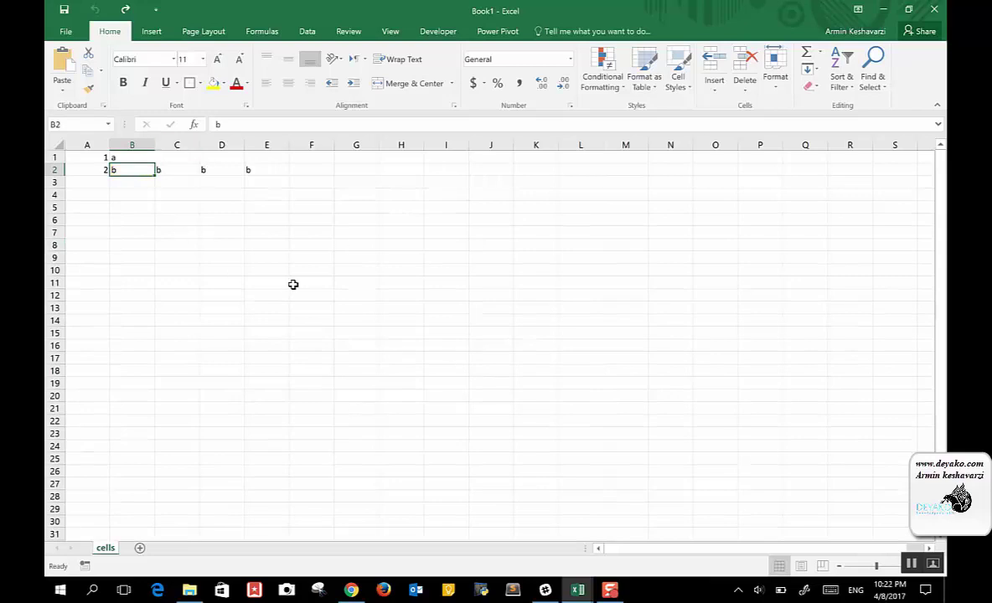
click(62, 13)
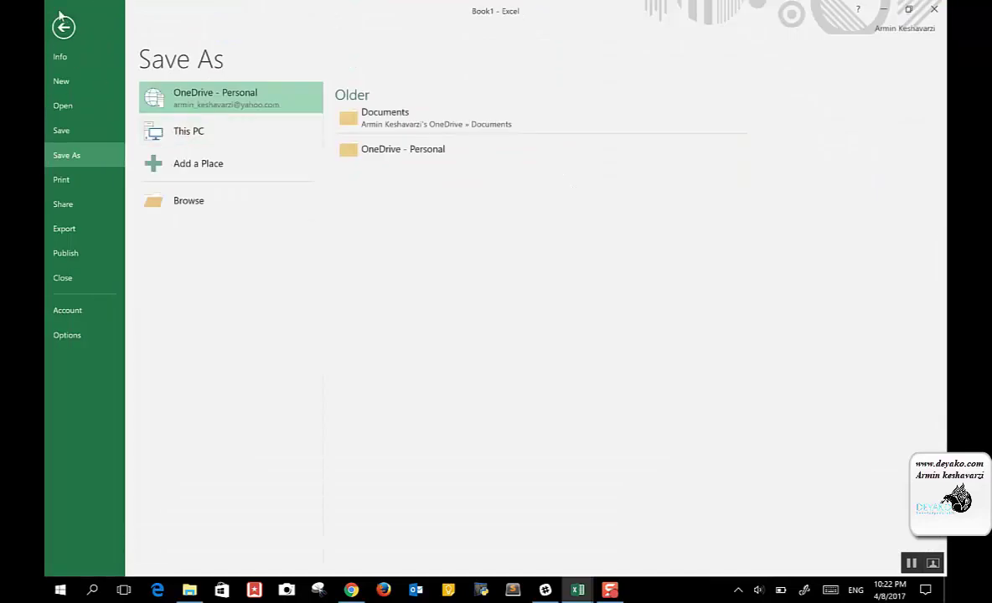
click(57, 20)
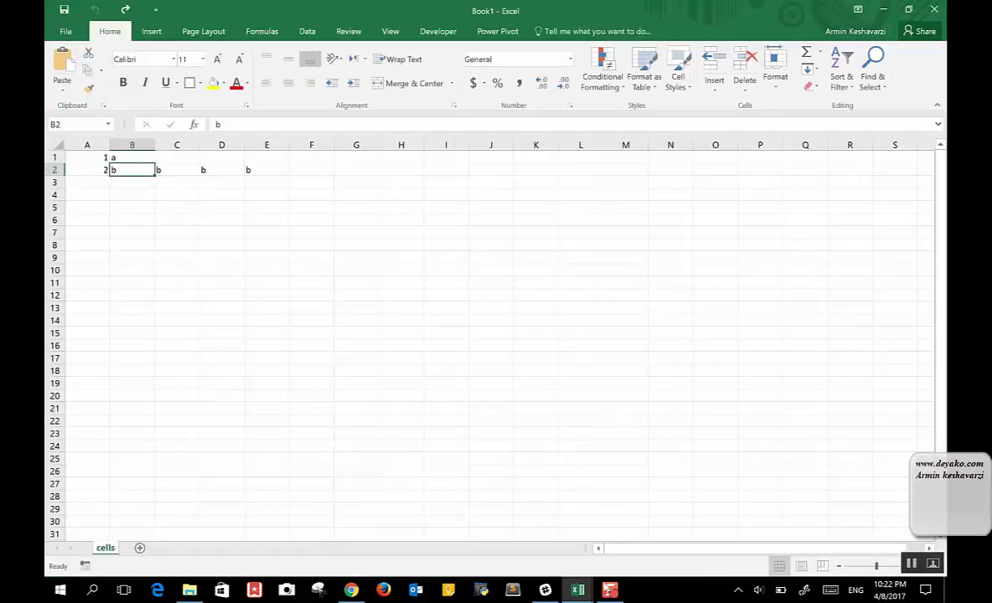